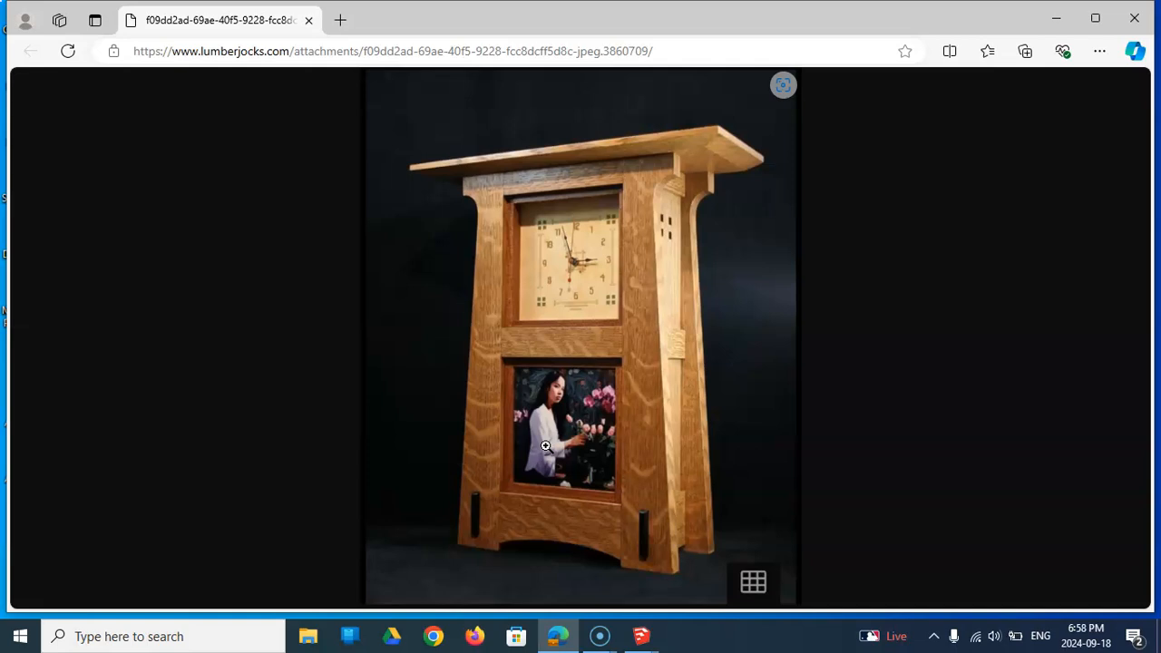
Step: Switch to SketchUp and examine the two open dimensioned clock models, Grade 11 Clock and AutoSave_Grade 11 Clock
{"action": "mouse_move", "coordinate": [644, 640]}
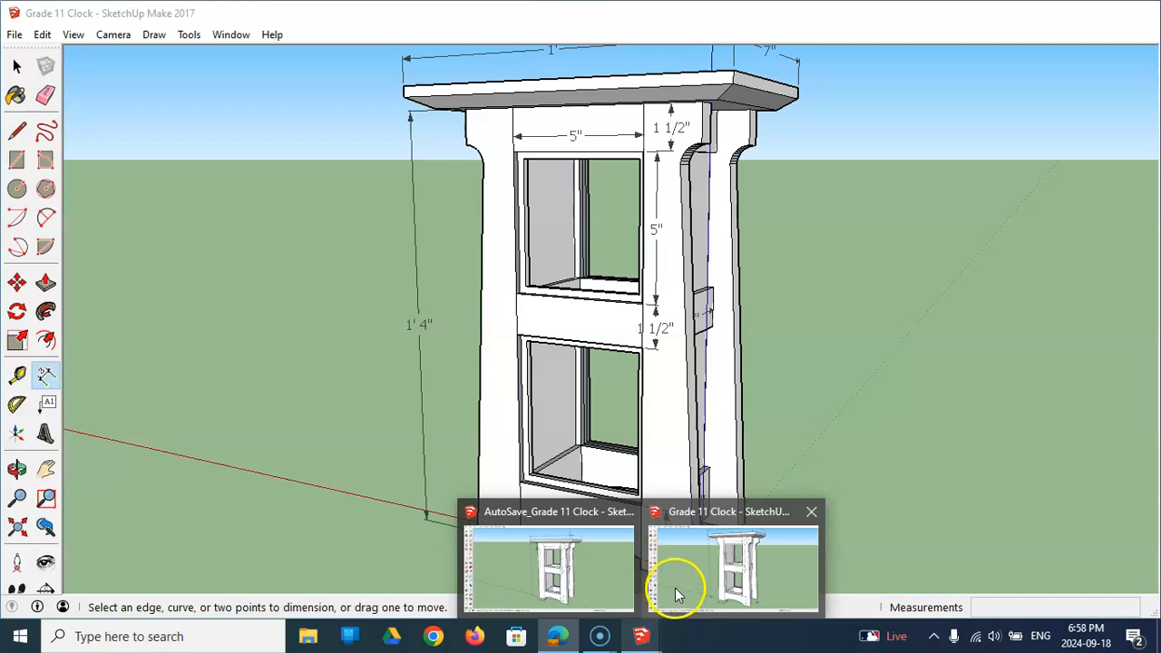
{"action": "left_click", "coordinate": [675, 589]}
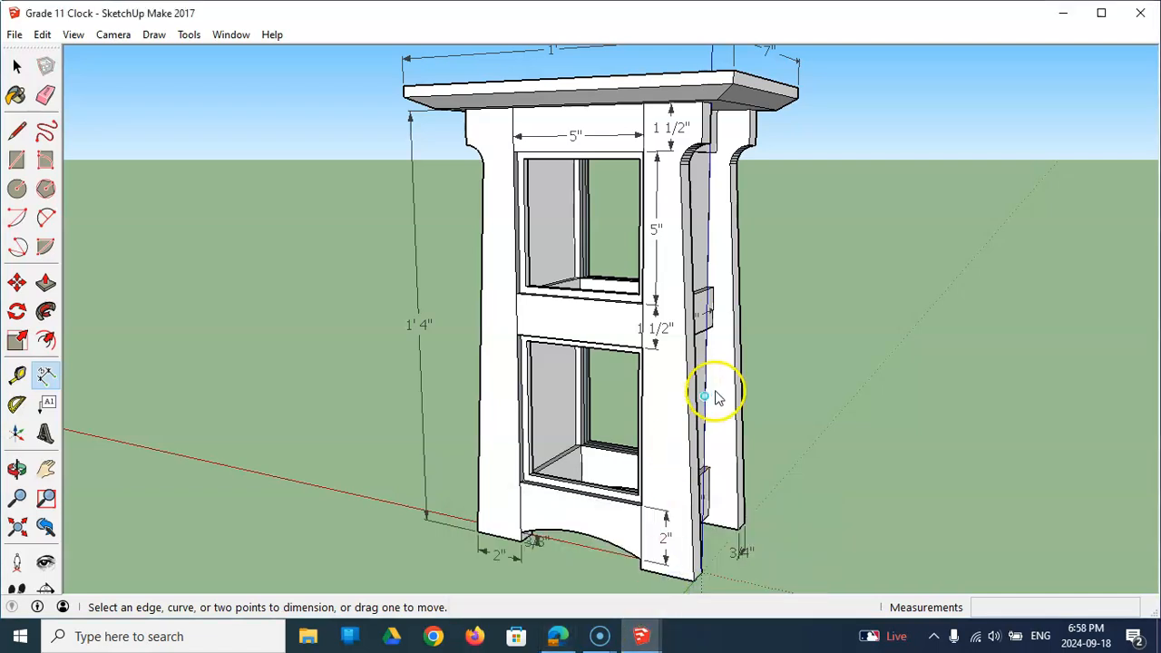
{"action": "mouse_move", "coordinate": [769, 344]}
{"action": "middle_mouse_down"}
{"action": "mouse_move", "coordinate": [889, 350]}
{"action": "mouse_move", "coordinate": [1016, 330]}
{"action": "mouse_move", "coordinate": [924, 374]}
{"action": "mouse_move", "coordinate": [780, 399]}
{"action": "mouse_move", "coordinate": [731, 381]}
{"action": "mouse_move", "coordinate": [720, 360]}
{"action": "mouse_move", "coordinate": [902, 345]}
{"action": "mouse_move", "coordinate": [806, 350]}
{"action": "mouse_move", "coordinate": [752, 371]}
{"action": "middle_mouse_up"}
{"action": "middle_click_drag", "start_coordinate": [866, 428], "coordinate": [891, 416]}
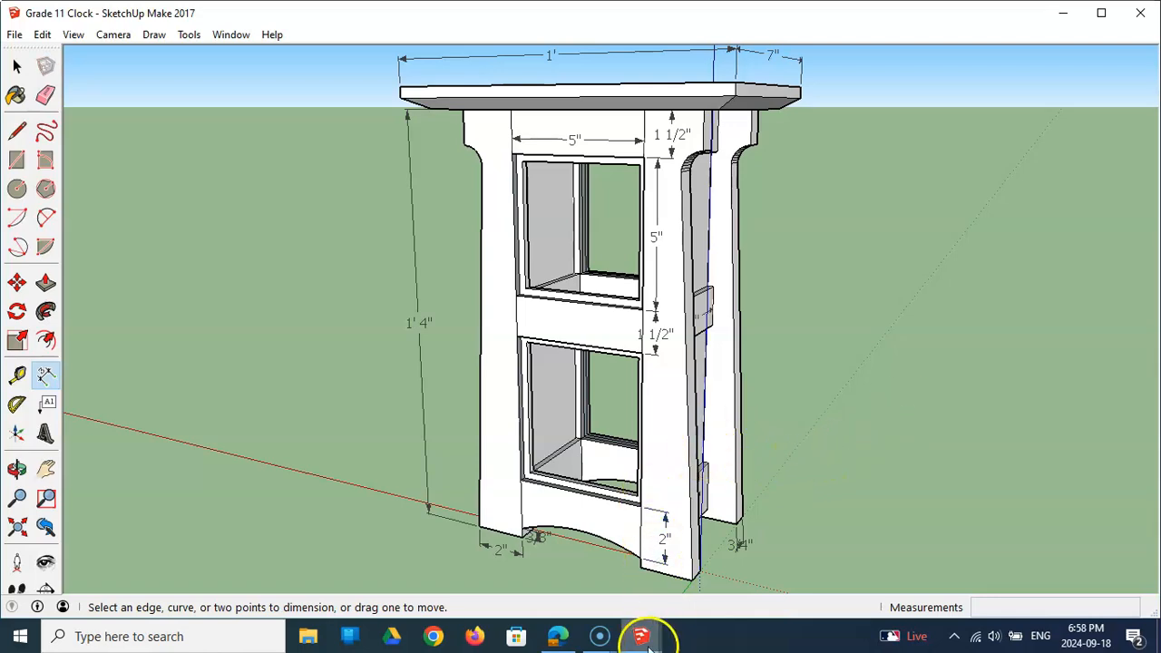
{"action": "mouse_move", "coordinate": [647, 644]}
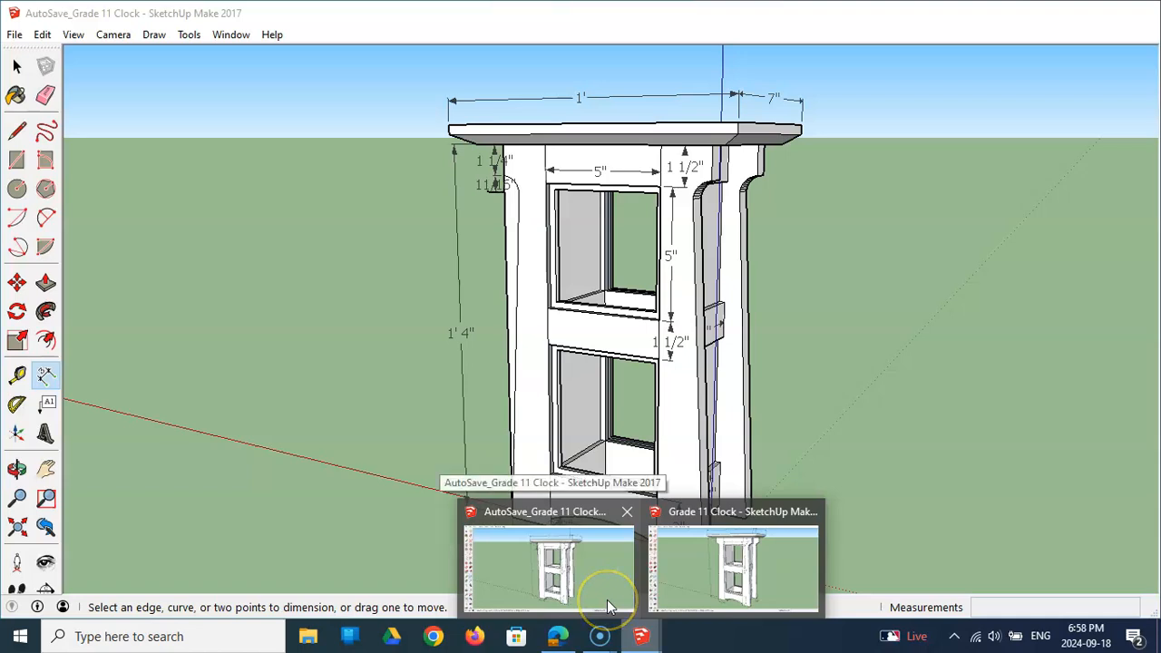
{"action": "left_click", "coordinate": [607, 605]}
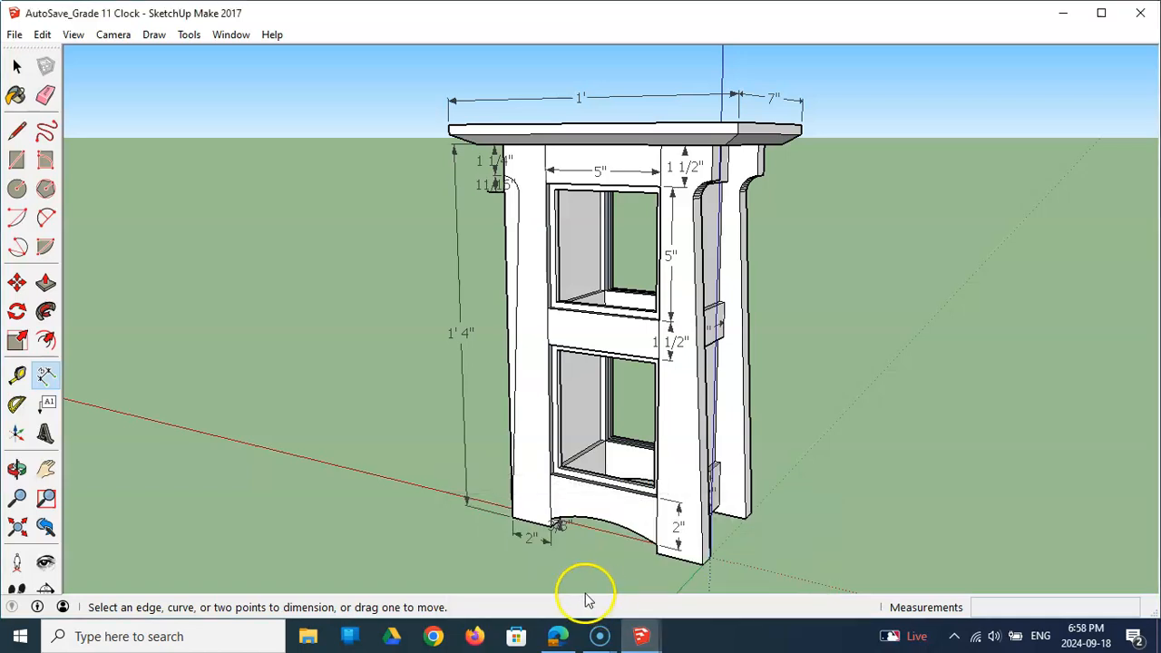
Step: Minimize both clock models and the browser window with the reference photo to reach the desktop
{"action": "left_click", "coordinate": [1063, 13]}
{"action": "left_click", "coordinate": [1063, 13]}
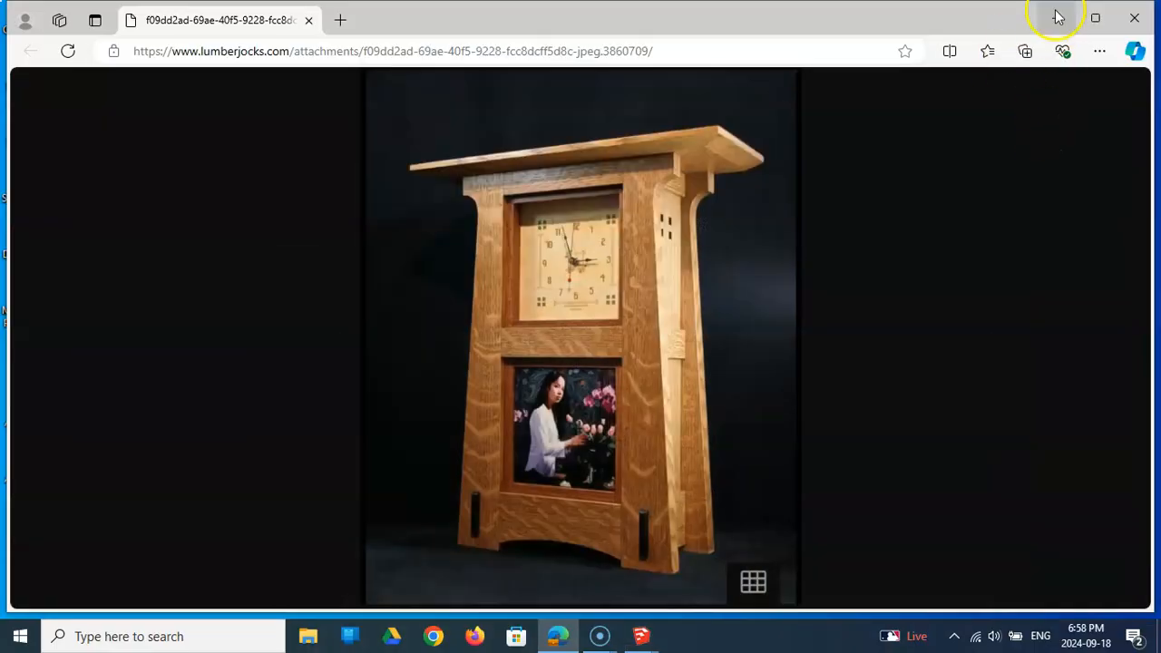
{"action": "left_click", "coordinate": [1061, 16]}
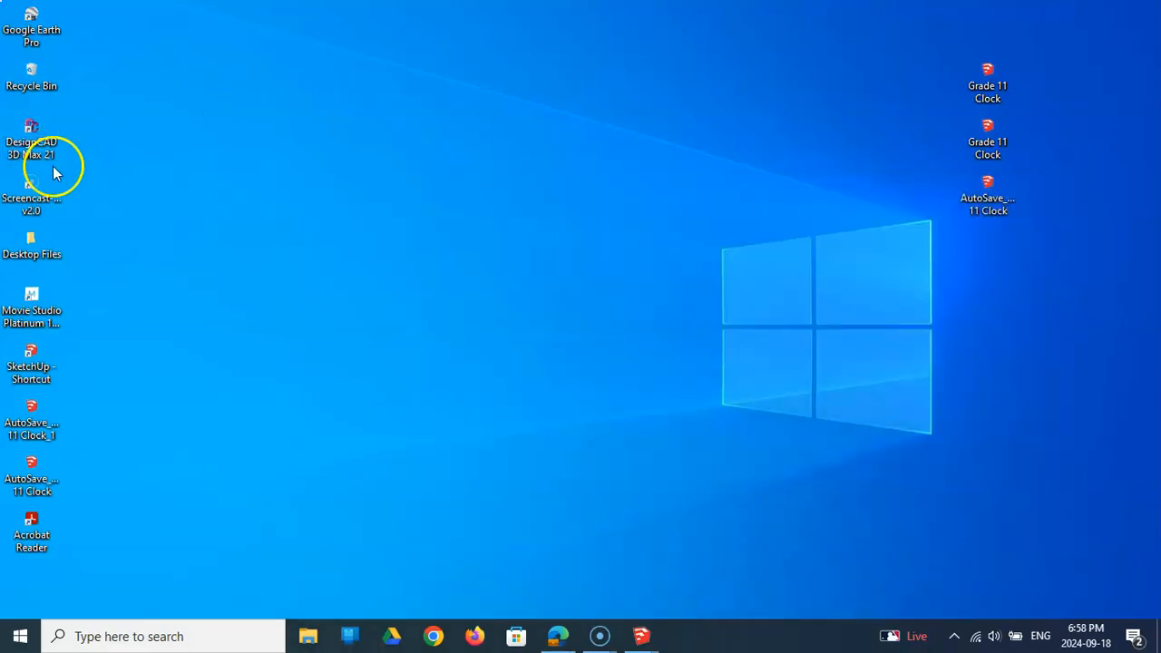
Step: Launch a new SketchUp session and start an empty model with the Simple Template - Feet and Inches
{"action": "double_click", "coordinate": [36, 358]}
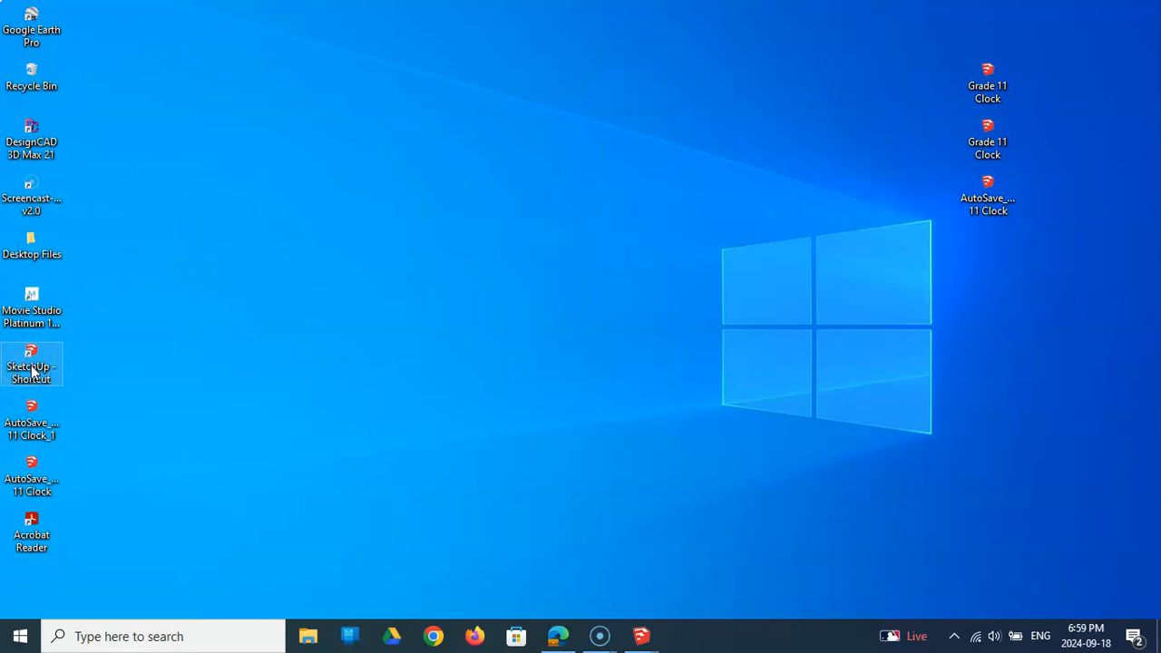
{"action": "mouse_move", "coordinate": [649, 640]}
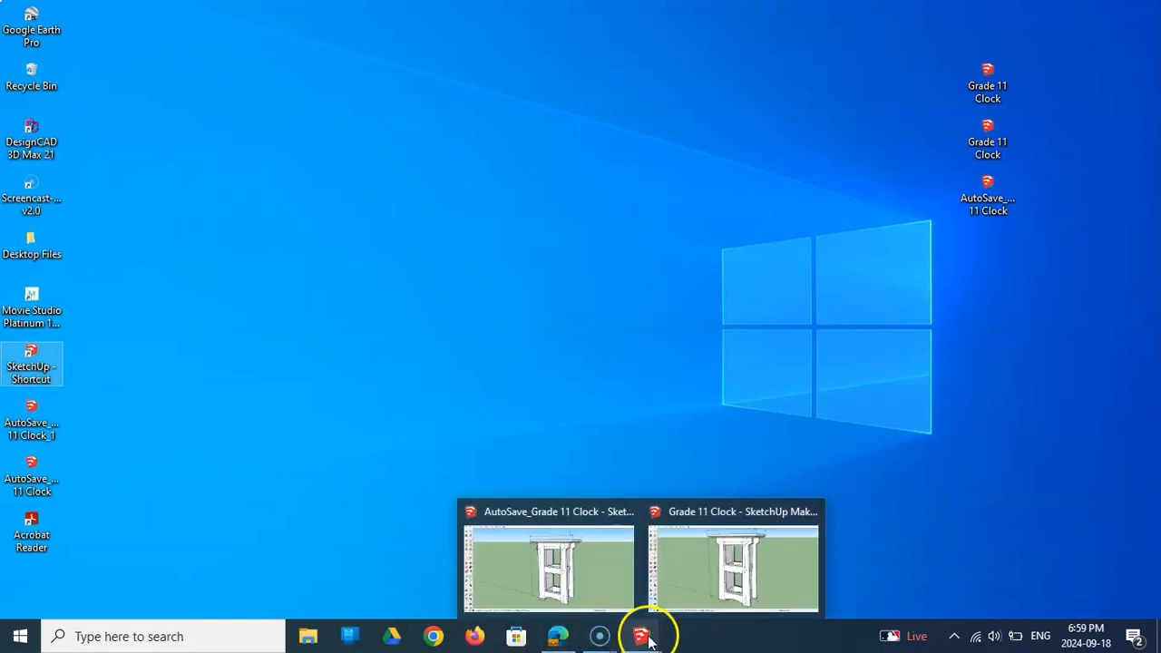
{"action": "double_click", "coordinate": [25, 364]}
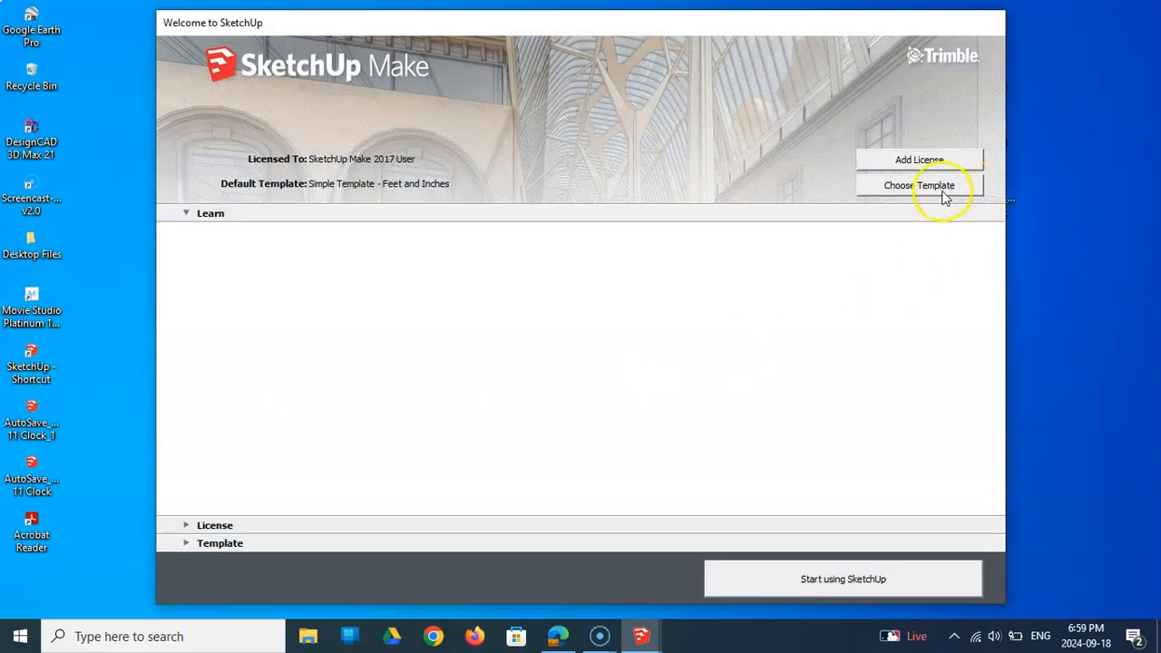
{"action": "left_click", "coordinate": [943, 192]}
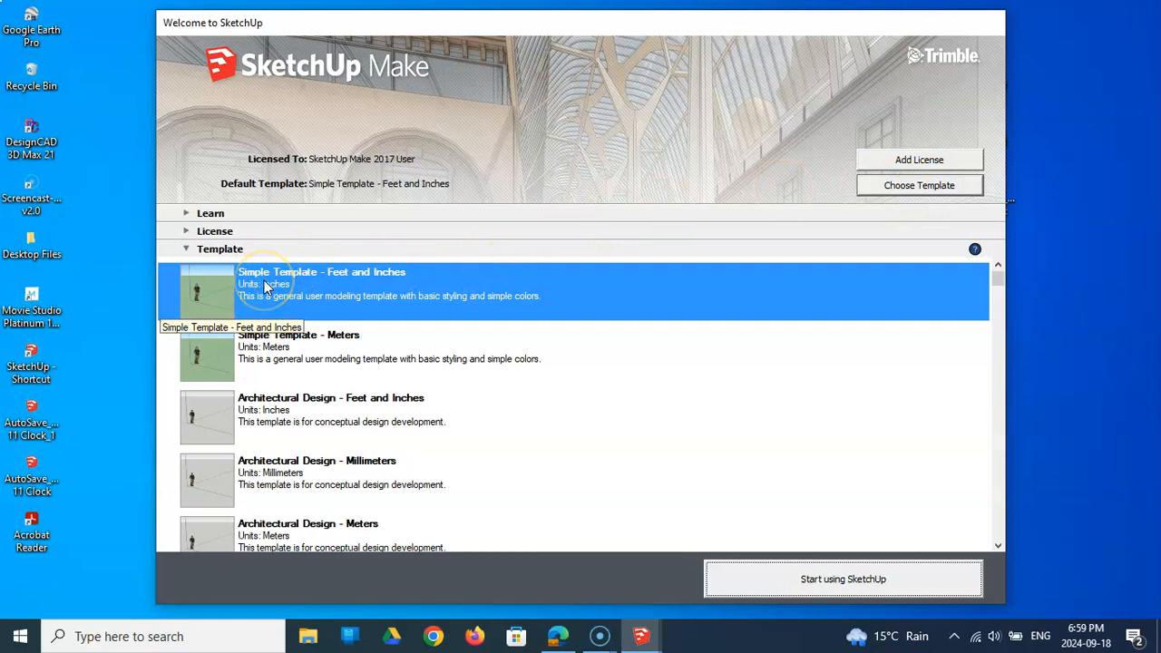
{"action": "left_click", "coordinate": [836, 581]}
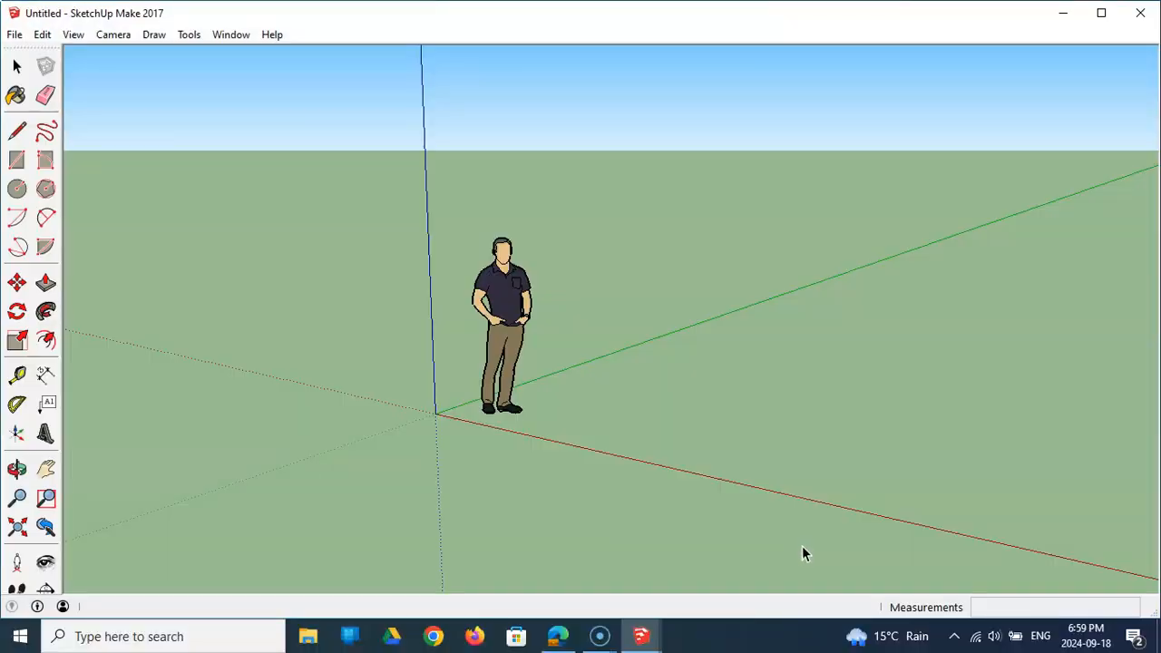
{"action": "left_click", "coordinate": [732, 540]}
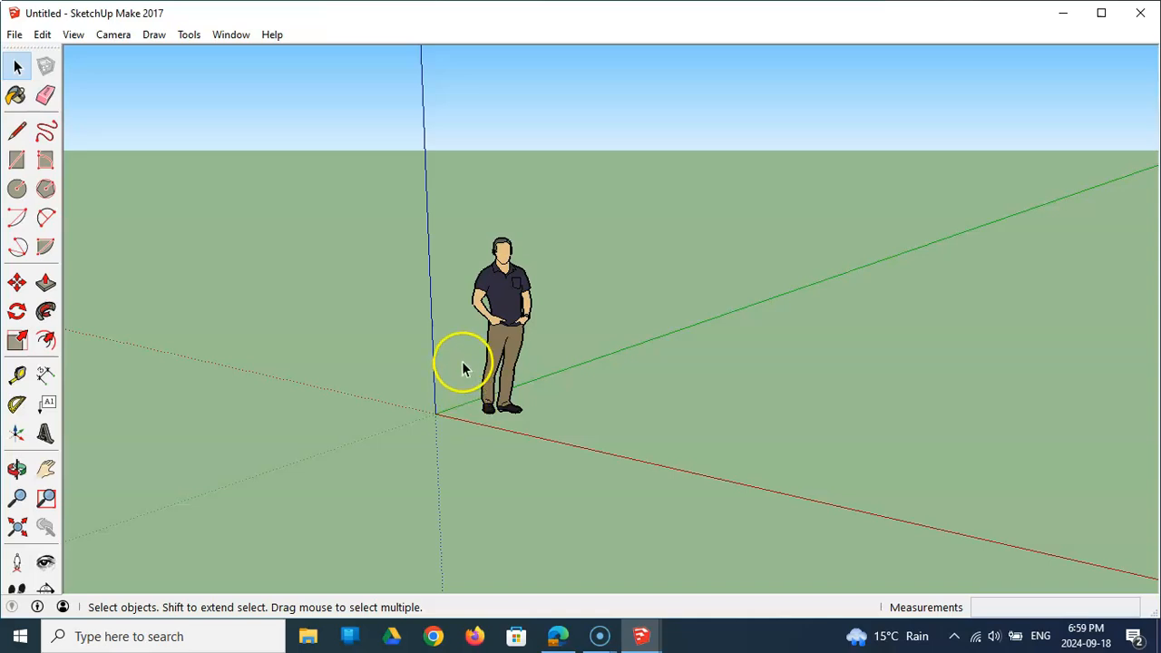
Step: Check the toolbar settings, keeping Large Tool Set enabled and Getting Started disabled, and close the settings
{"action": "middle_click_drag", "start_coordinate": [389, 423], "coordinate": [518, 428]}
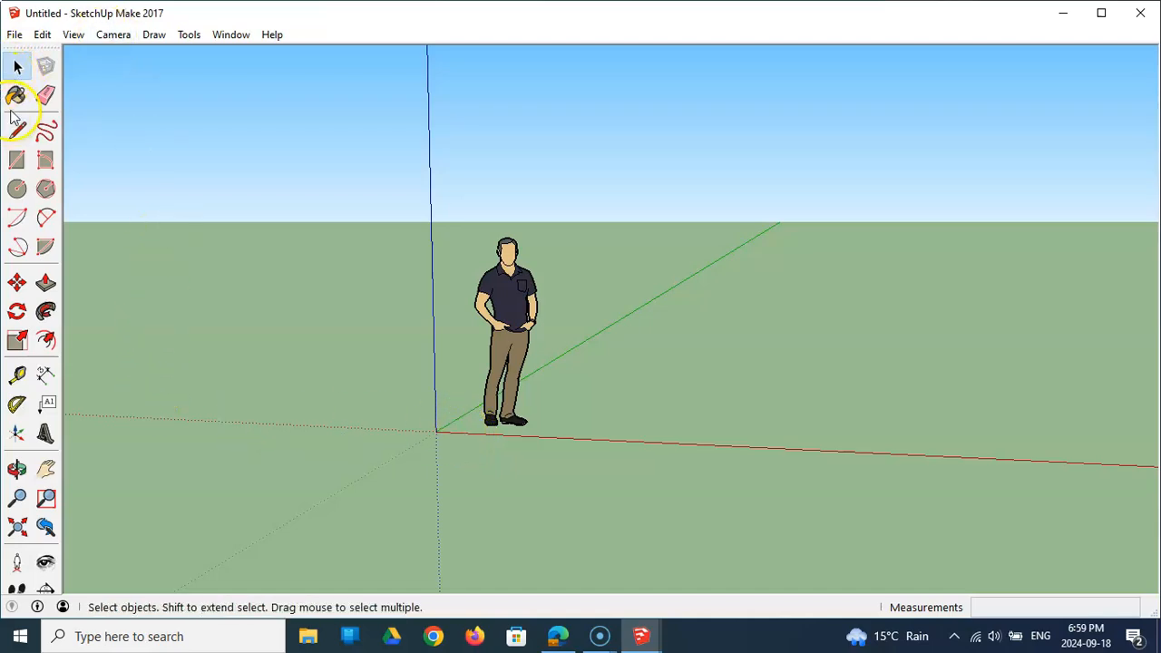
{"action": "left_click", "coordinate": [72, 35]}
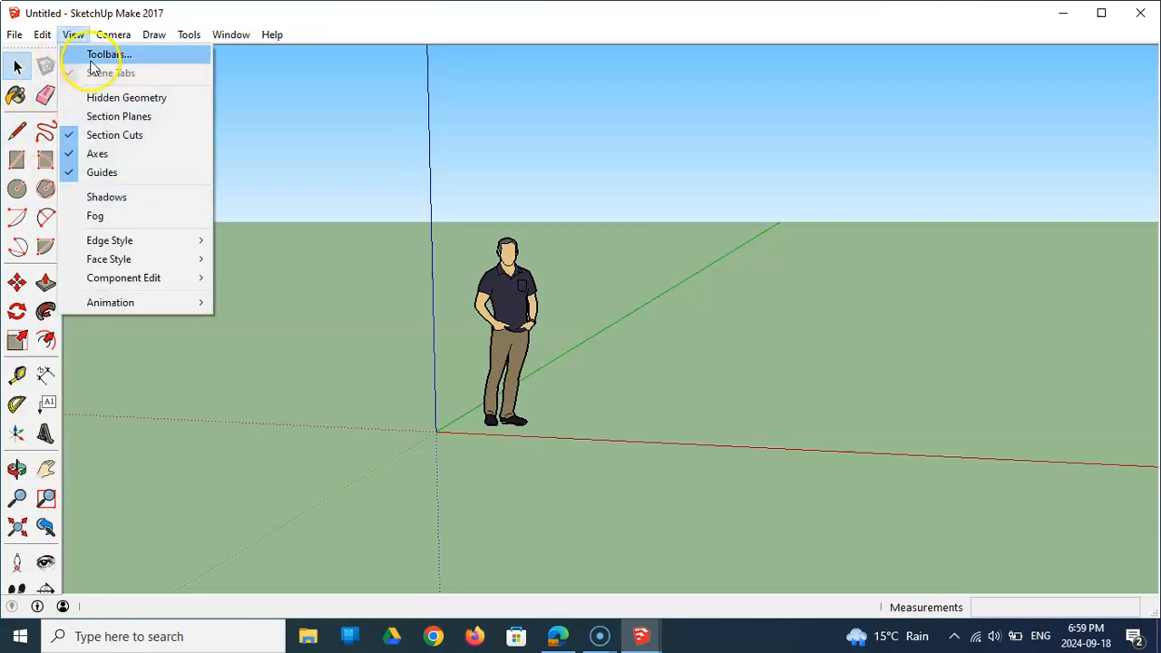
{"action": "left_click", "coordinate": [100, 54]}
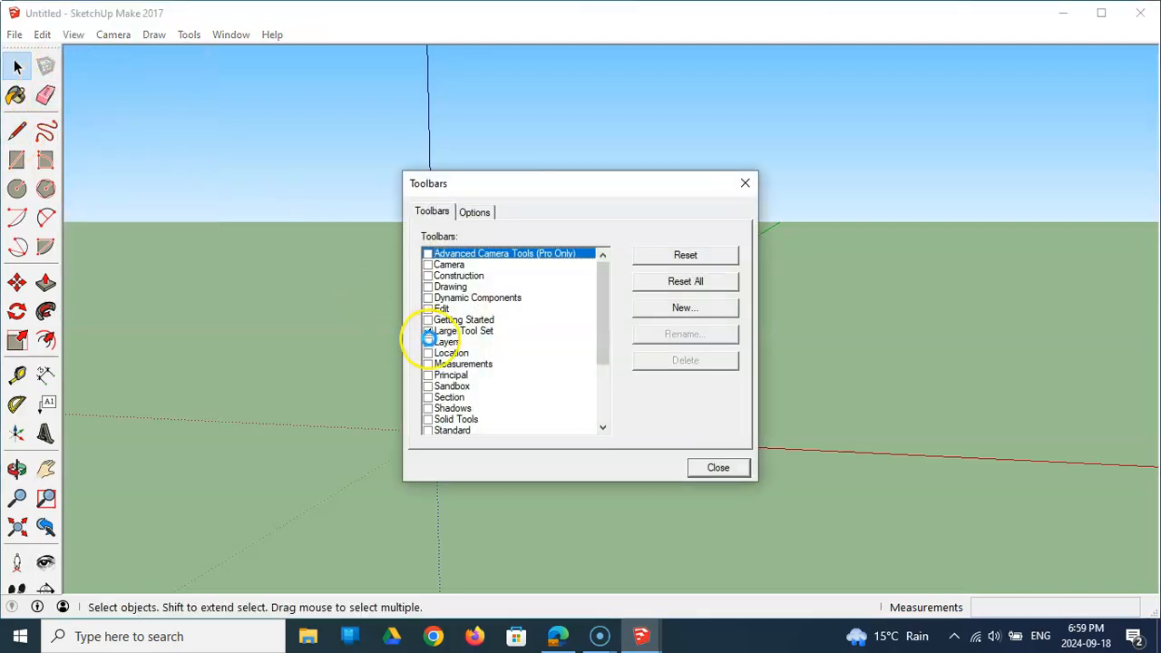
{"action": "left_click", "coordinate": [428, 332]}
{"action": "left_click", "coordinate": [429, 320]}
{"action": "left_click", "coordinate": [428, 339]}
{"action": "left_click", "coordinate": [428, 321]}
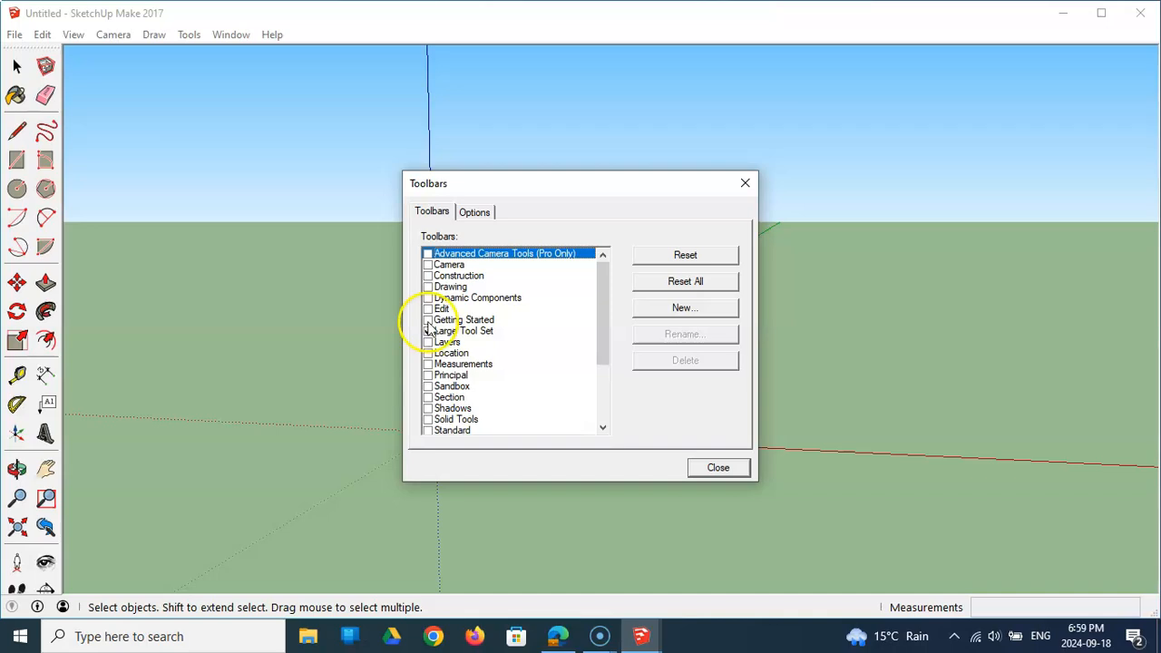
{"action": "left_click", "coordinate": [428, 321]}
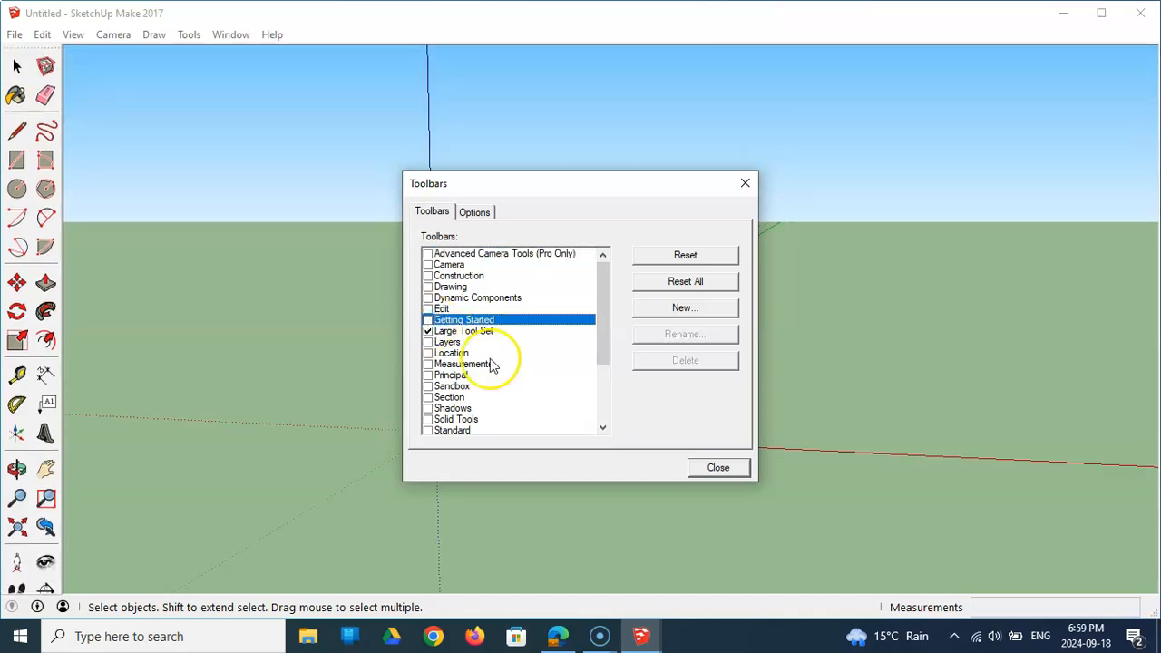
{"action": "left_click", "coordinate": [731, 467]}
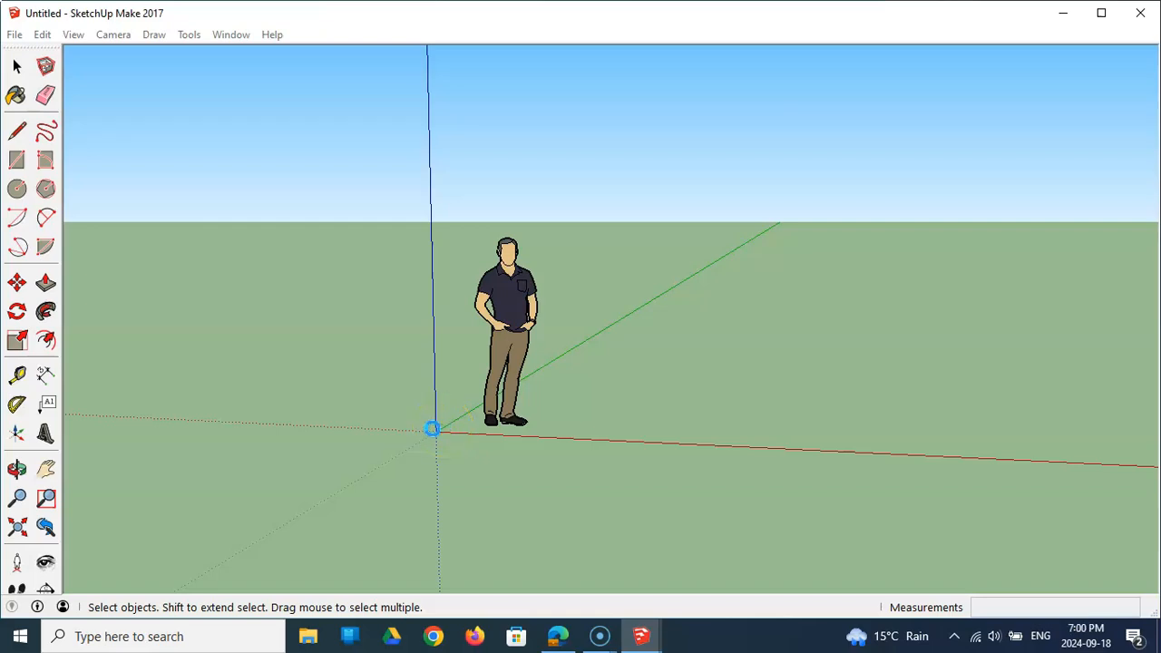
{"action": "left_click", "coordinate": [432, 428]}
{"action": "scroll", "coordinate": [435, 435], "scroll_direction": "up", "scroll_amount": 4}
{"action": "scroll", "coordinate": [437, 440], "scroll_direction": "down", "scroll_amount": 2}
{"action": "scroll", "coordinate": [565, 218], "scroll_direction": "up", "scroll_amount": 4}
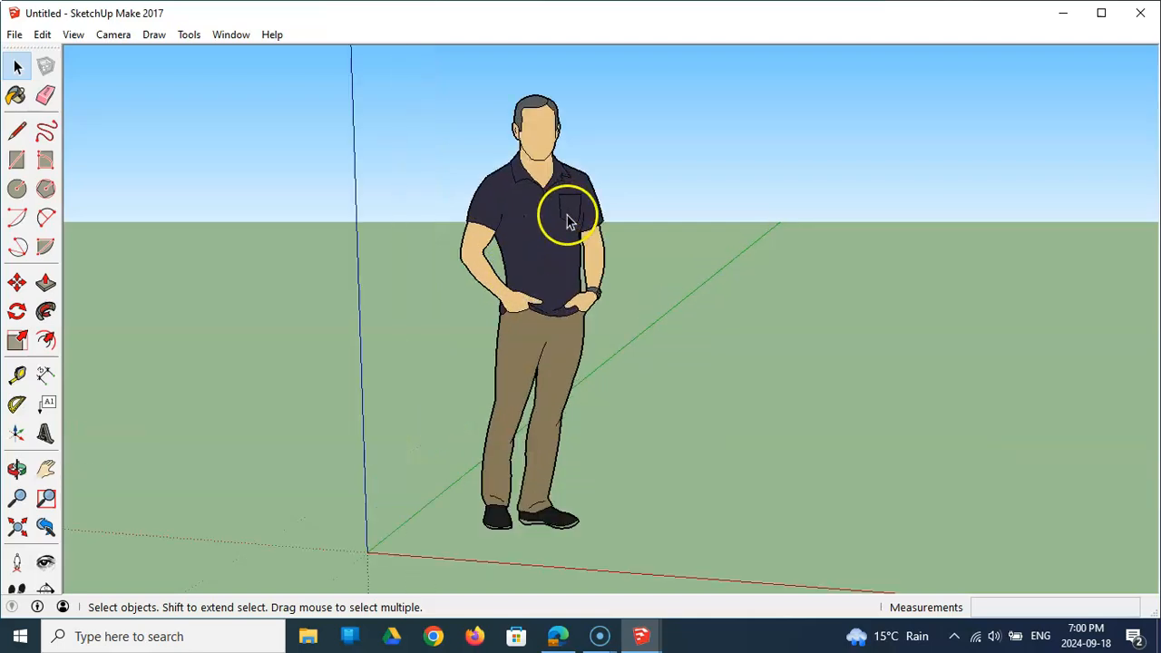
{"action": "scroll", "coordinate": [560, 228], "scroll_direction": "down", "scroll_amount": 2}
{"action": "scroll", "coordinate": [558, 231], "scroll_direction": "down", "scroll_amount": 2}
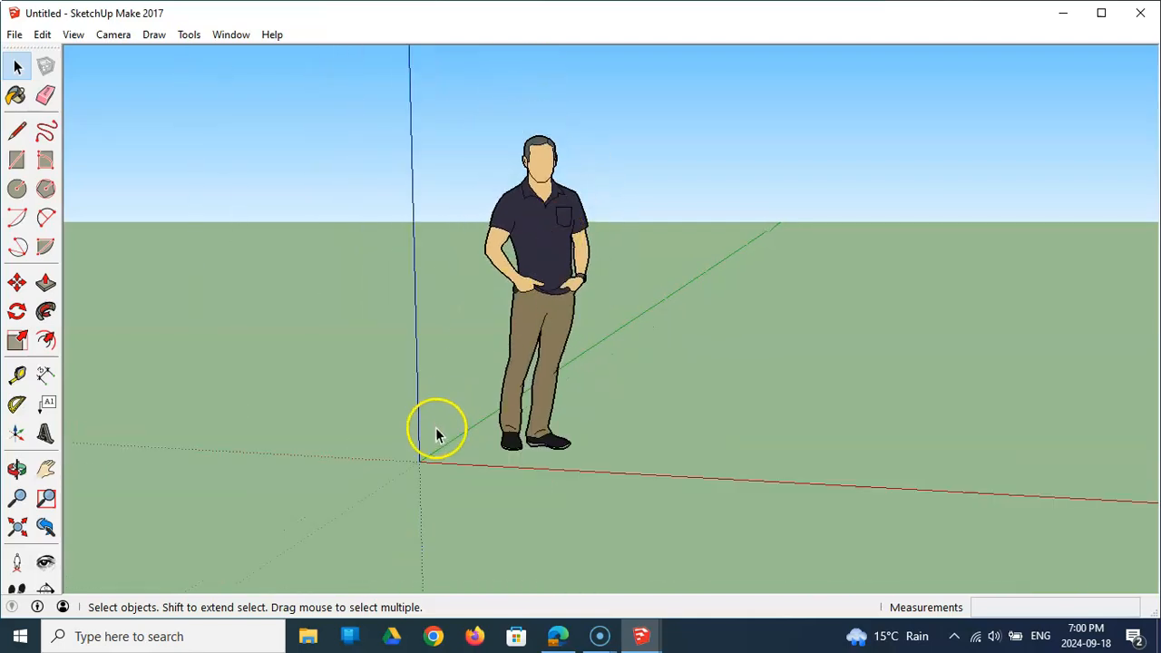
Step: Draw a 16-inch vertical line from the origin up along the blue axis
{"action": "middle_click_drag", "start_coordinate": [416, 449], "coordinate": [513, 415]}
{"action": "scroll", "coordinate": [424, 478], "scroll_direction": "up", "scroll_amount": 6}
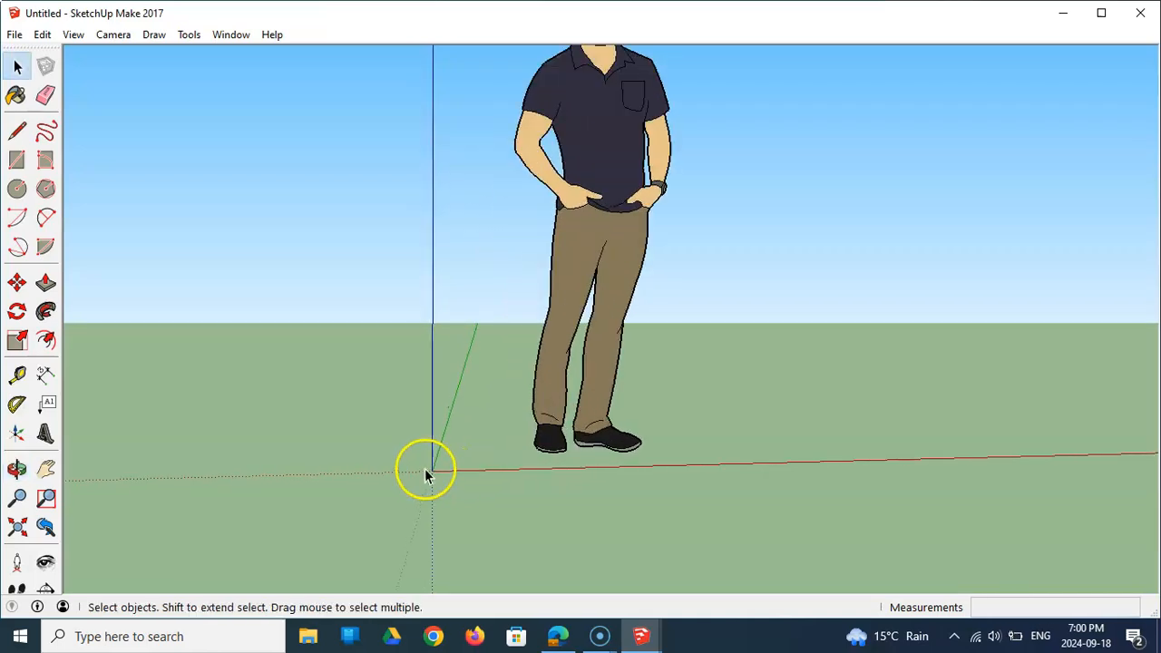
{"action": "scroll", "coordinate": [432, 471], "scroll_direction": "up", "scroll_amount": 2}
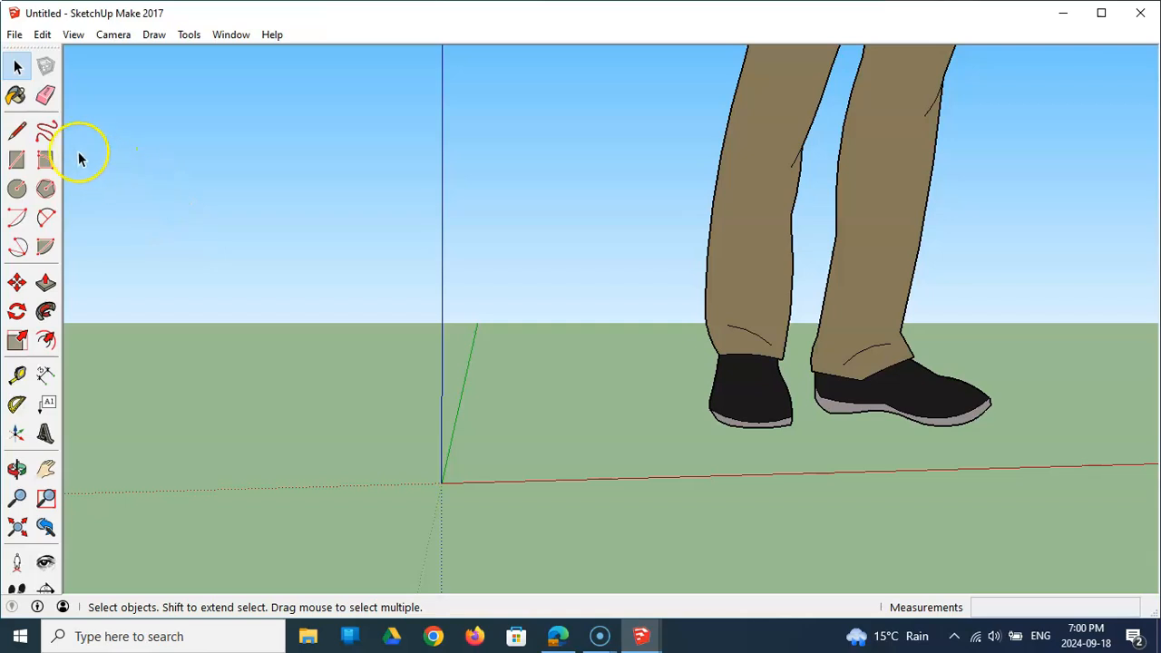
{"action": "left_click", "coordinate": [20, 132]}
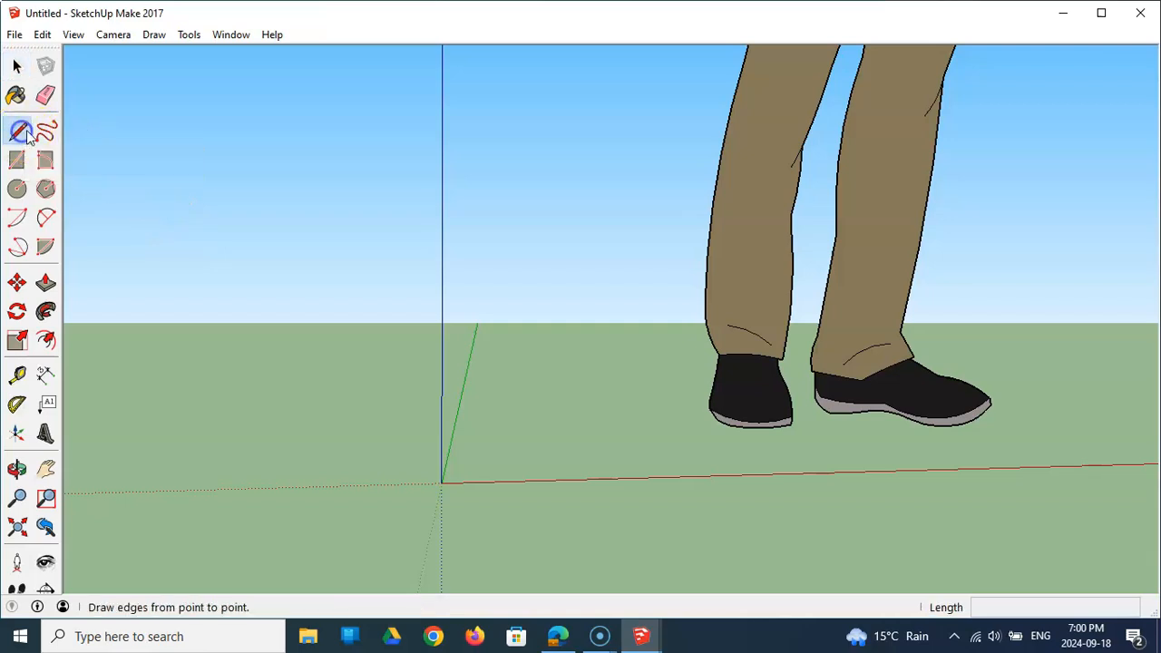
{"action": "left_click", "coordinate": [441, 482]}
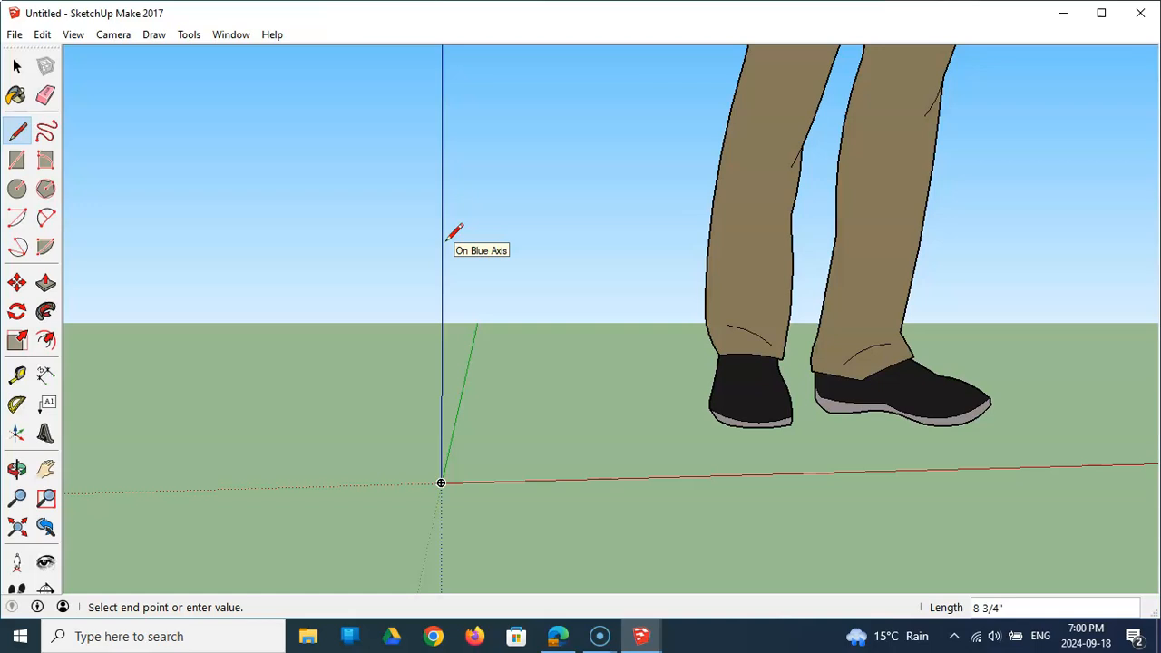
{"action": "key", "text": "Return"}
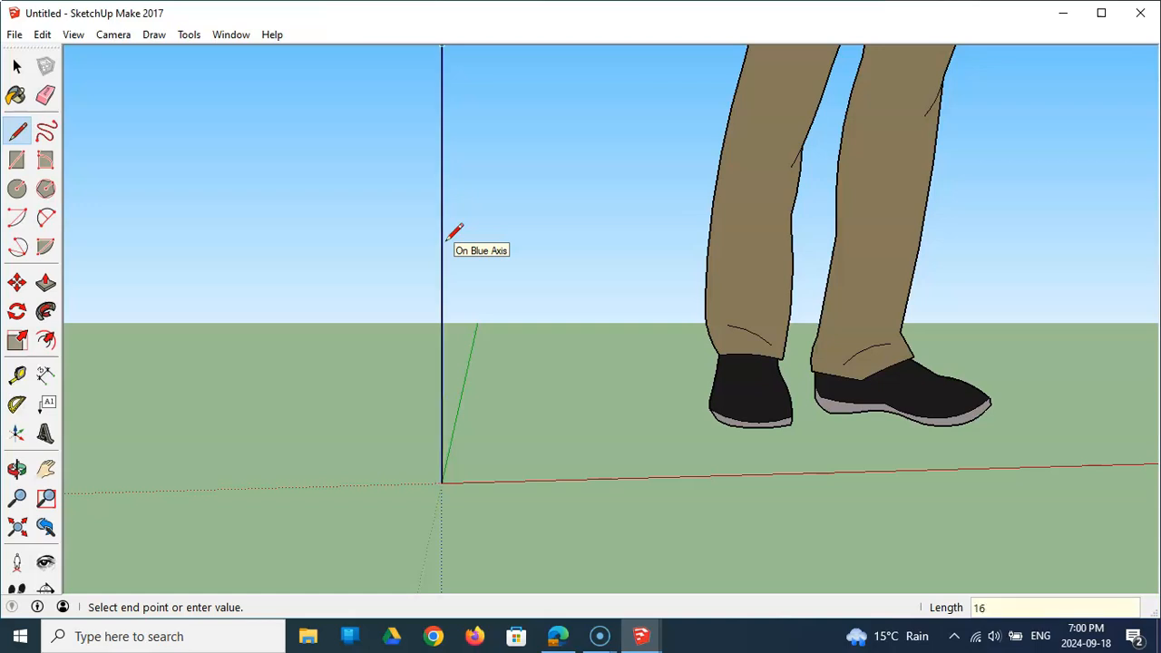
Step: Draw a 2-inch line along the red axis from the upper end of the vertical line, toward the standing figure
{"action": "scroll", "coordinate": [417, 260], "scroll_direction": "down", "scroll_amount": 3}
{"action": "left_click", "coordinate": [430, 123]}
{"action": "scroll", "coordinate": [471, 65], "scroll_direction": "up", "scroll_amount": 2}
{"action": "scroll", "coordinate": [470, 72], "scroll_direction": "up", "scroll_amount": 1}
{"action": "scroll", "coordinate": [469, 78], "scroll_direction": "down", "scroll_amount": 2}
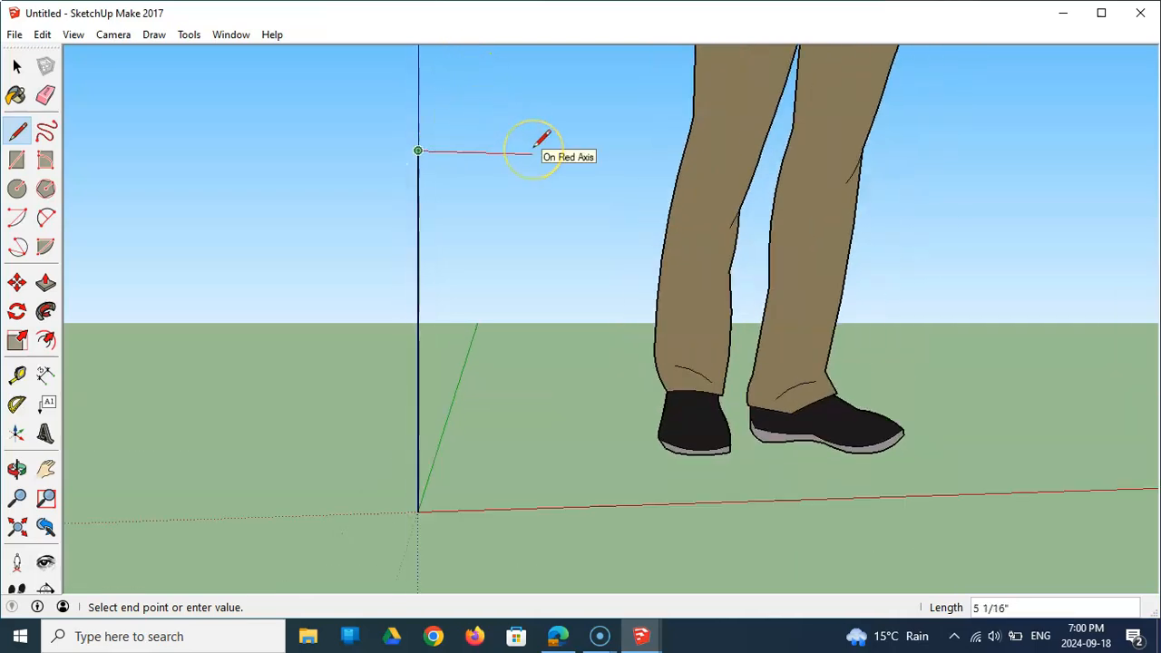
{"action": "type", "text": "2"}
{"action": "key", "text": "Return"}
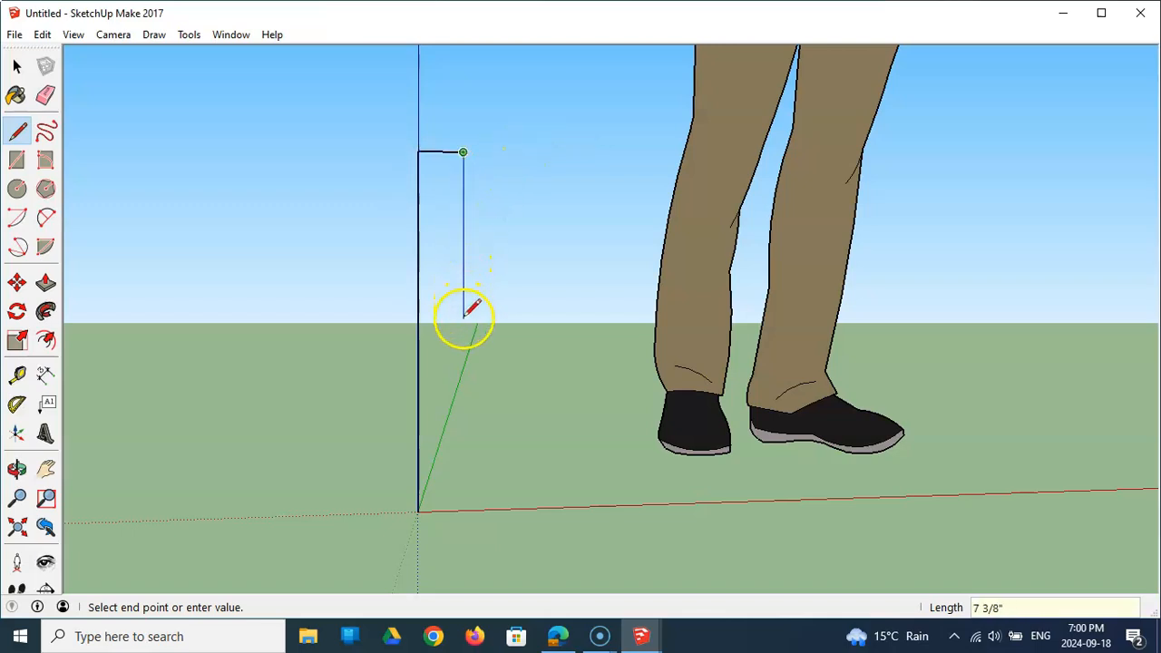
Step: Try to draw the second long side down from the free end of the 2-inch line, and erase that slanted line
{"action": "left_click", "coordinate": [455, 477]}
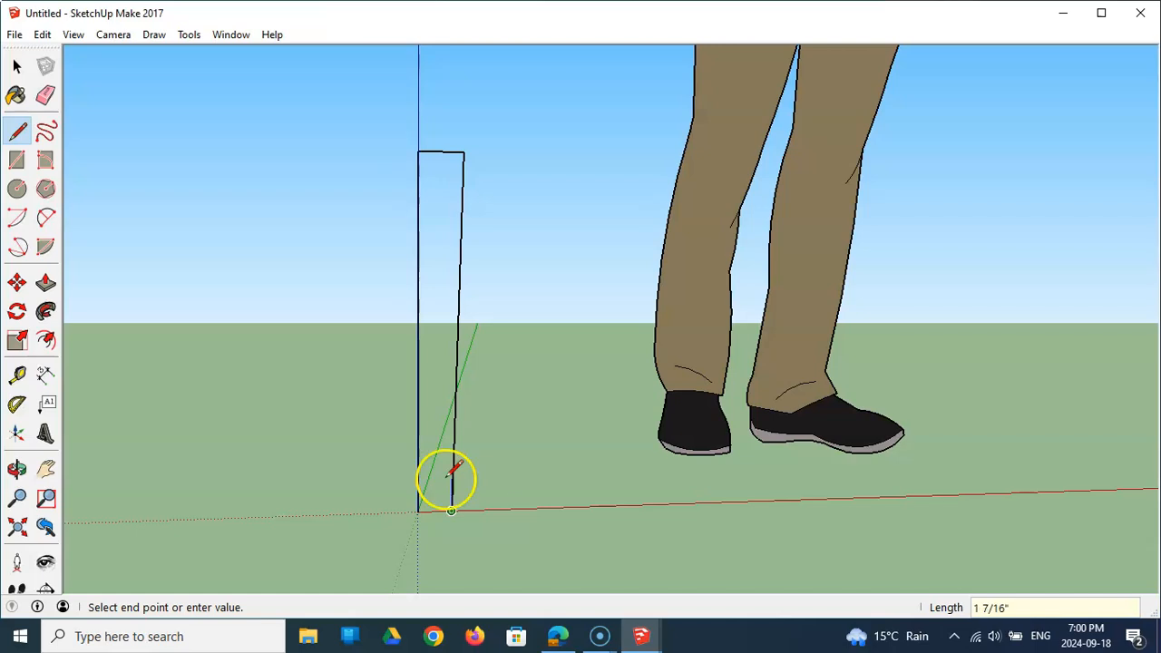
{"action": "mouse_move", "coordinate": [450, 510]}
{"action": "middle_mouse_down"}
{"action": "mouse_move", "coordinate": [389, 484]}
{"action": "mouse_move", "coordinate": [203, 445]}
{"action": "mouse_move", "coordinate": [436, 448]}
{"action": "mouse_move", "coordinate": [409, 448]}
{"action": "middle_mouse_up"}
{"action": "left_click", "coordinate": [377, 442]}
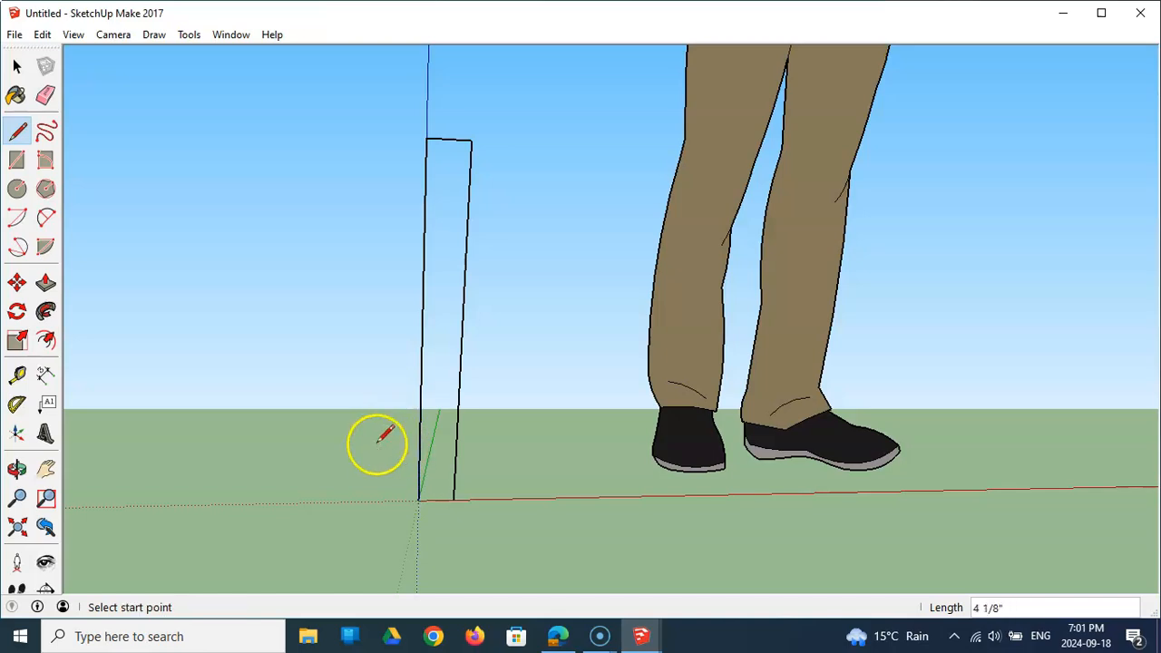
{"action": "left_click", "coordinate": [45, 94]}
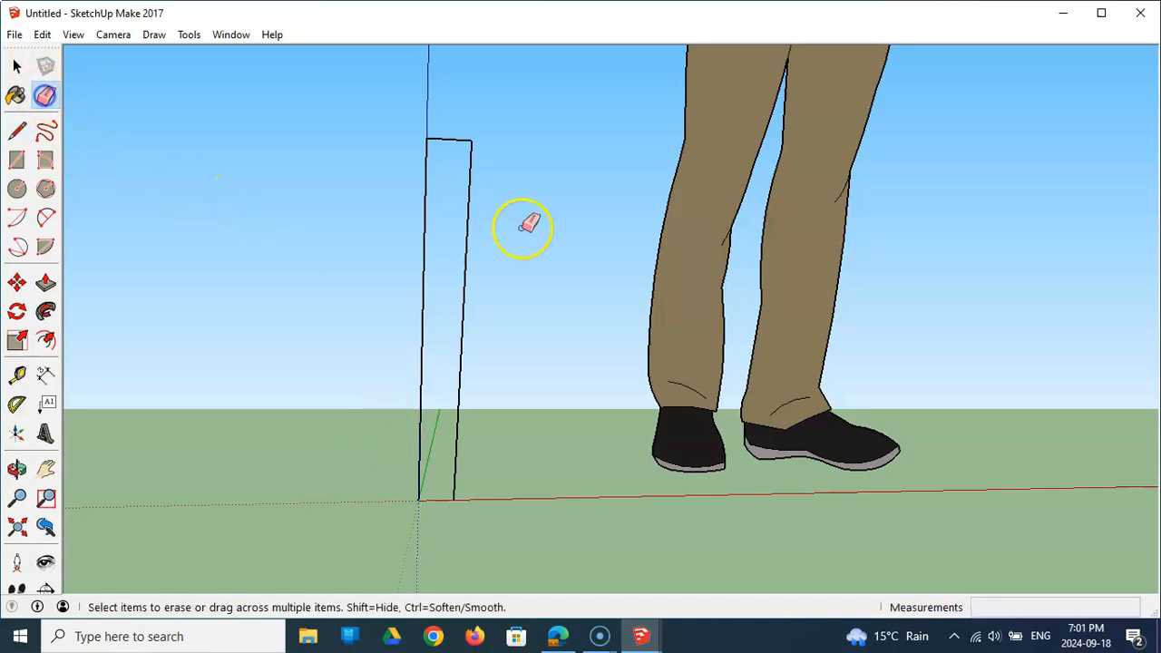
{"action": "left_click", "coordinate": [464, 283]}
Step: Draw a 16-inch line straight down along the blue axis from the free end of the 2-inch line
{"action": "mouse_move", "coordinate": [518, 315]}
{"action": "middle_mouse_down"}
{"action": "mouse_move", "coordinate": [495, 284]}
{"action": "mouse_move", "coordinate": [118, 304]}
{"action": "mouse_move", "coordinate": [377, 340]}
{"action": "middle_mouse_up"}
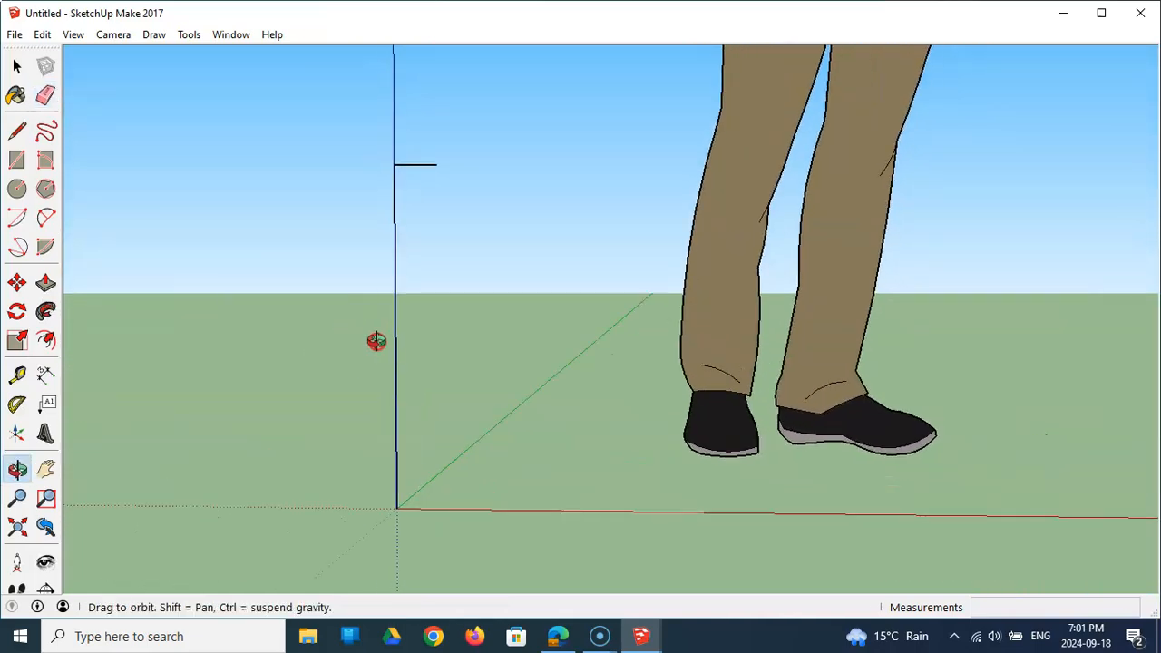
{"action": "left_click", "coordinate": [16, 131]}
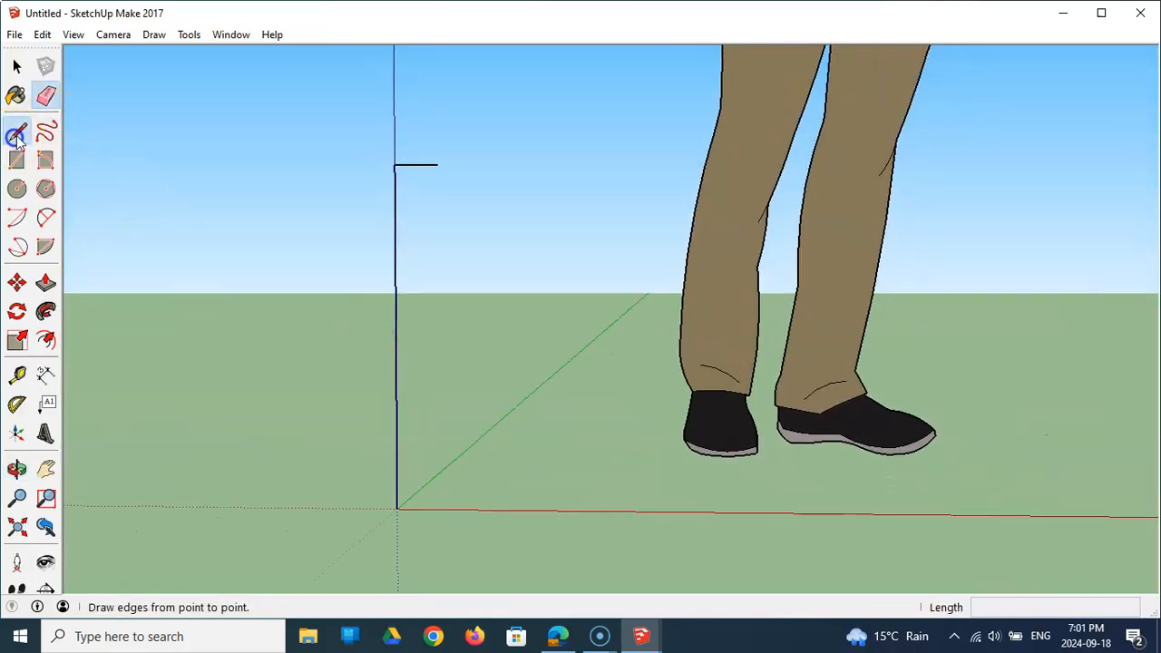
{"action": "left_click", "coordinate": [436, 165]}
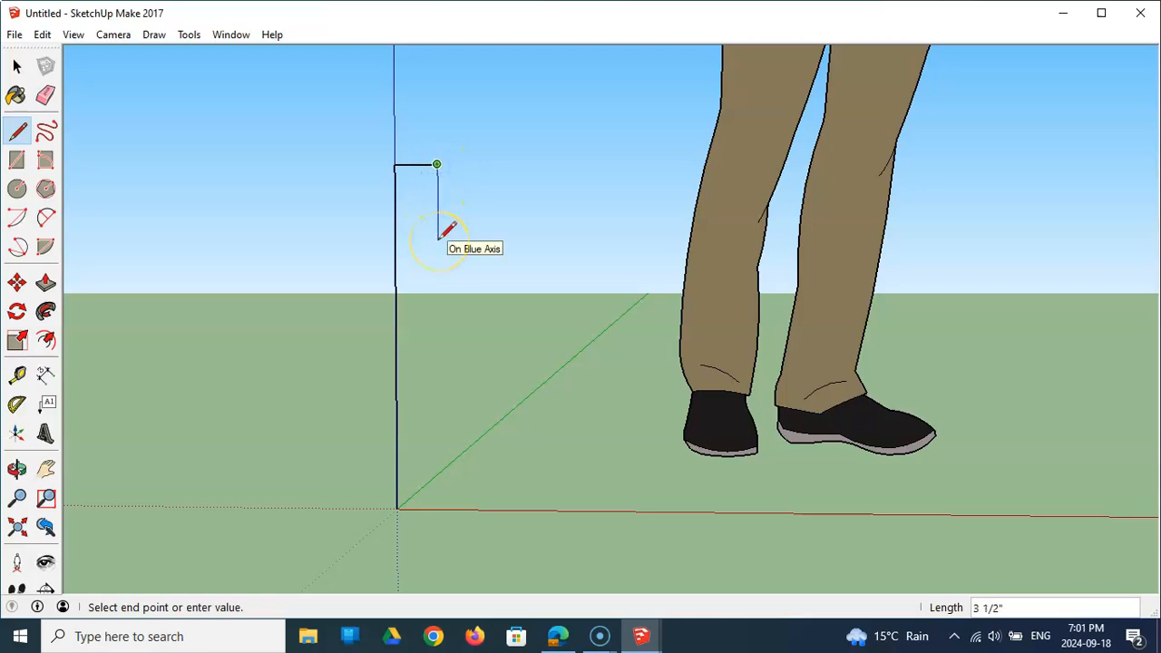
{"action": "key", "text": "Return"}
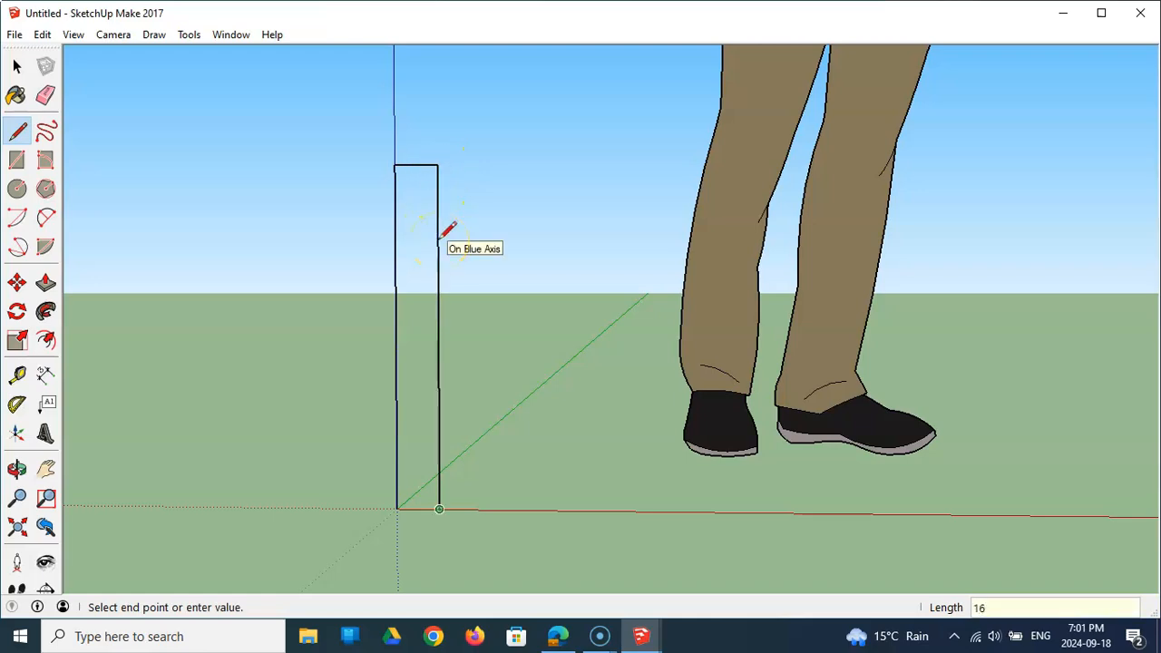
Step: Close the upright's outline along the red axis with a line from the lower end of the second long side to the origin
{"action": "left_click", "coordinate": [397, 508]}
{"action": "middle_click_drag", "start_coordinate": [233, 474], "coordinate": [324, 407]}
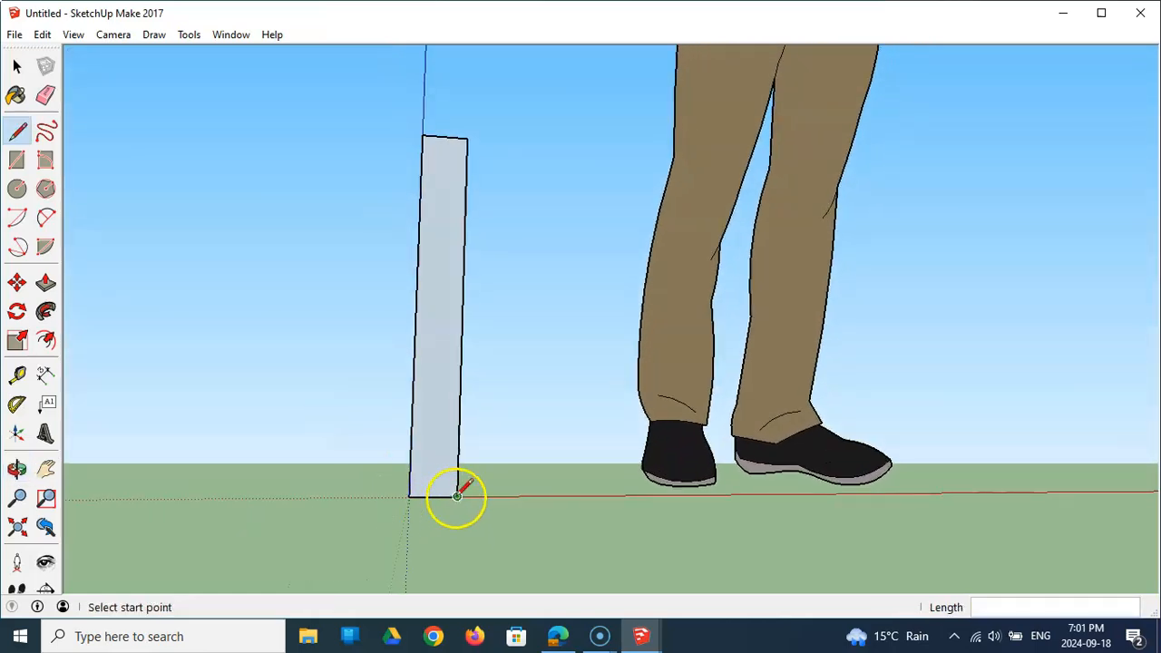
{"action": "middle_click_drag", "start_coordinate": [332, 155], "coordinate": [257, 205]}
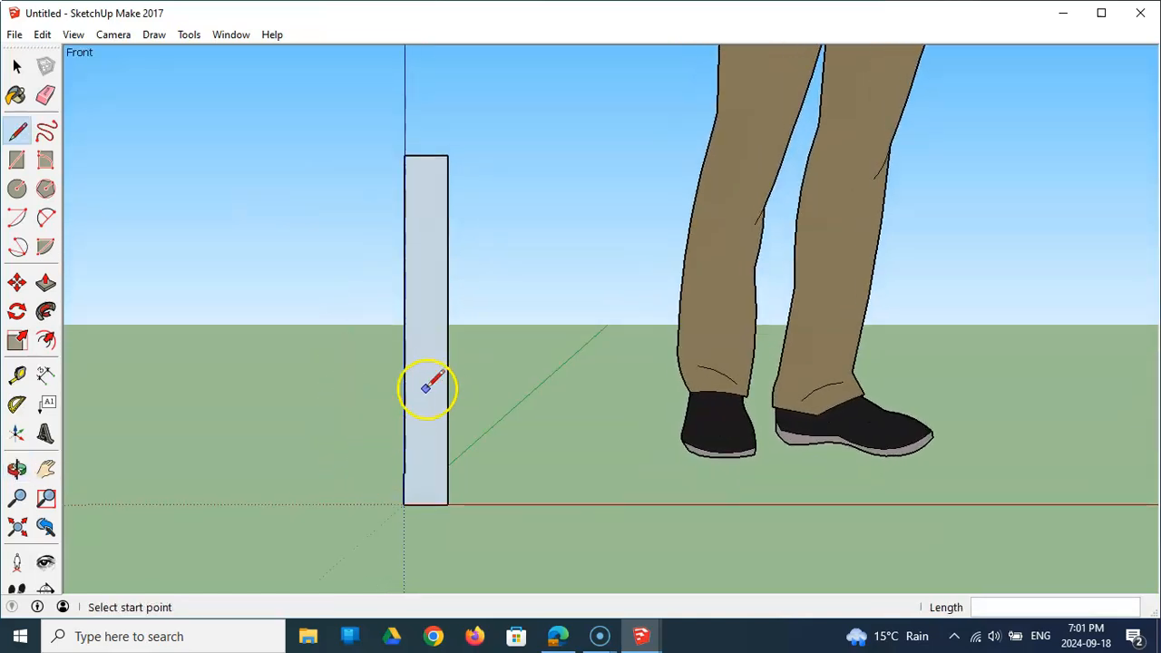
Step: Draw a 1.25-inch line down the blue-axis edge of the upright, starting at its upper corner
{"action": "scroll", "coordinate": [423, 390], "scroll_direction": "up", "scroll_amount": 2}
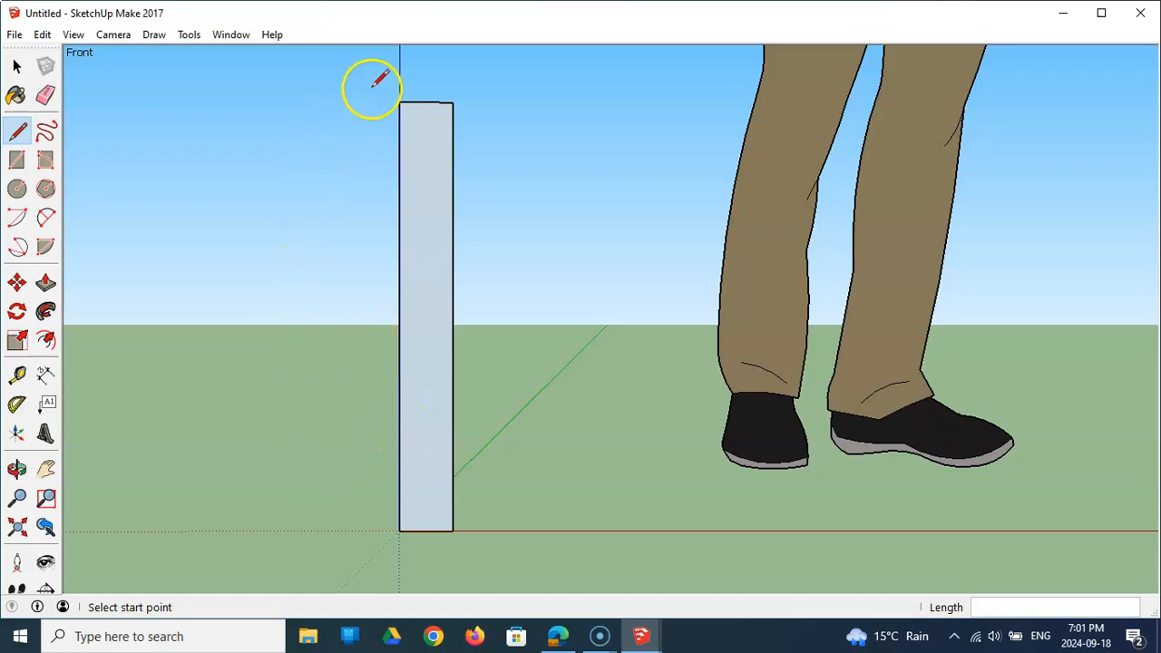
{"action": "scroll", "coordinate": [399, 101], "scroll_direction": "up", "scroll_amount": 3}
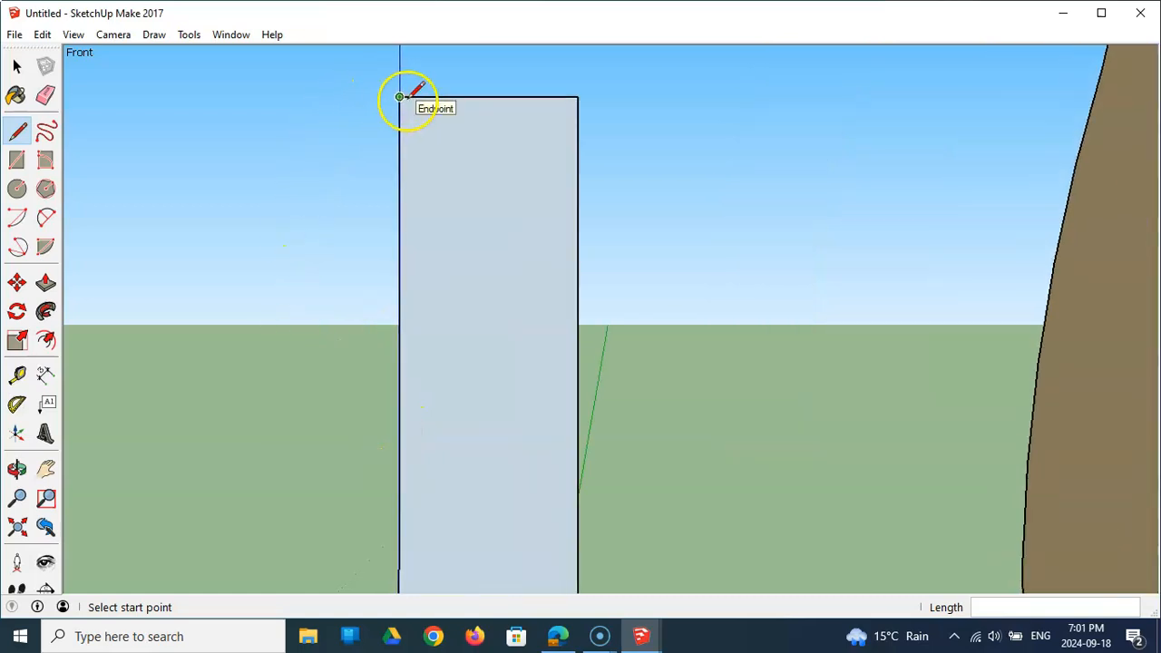
{"action": "left_click", "coordinate": [399, 96]}
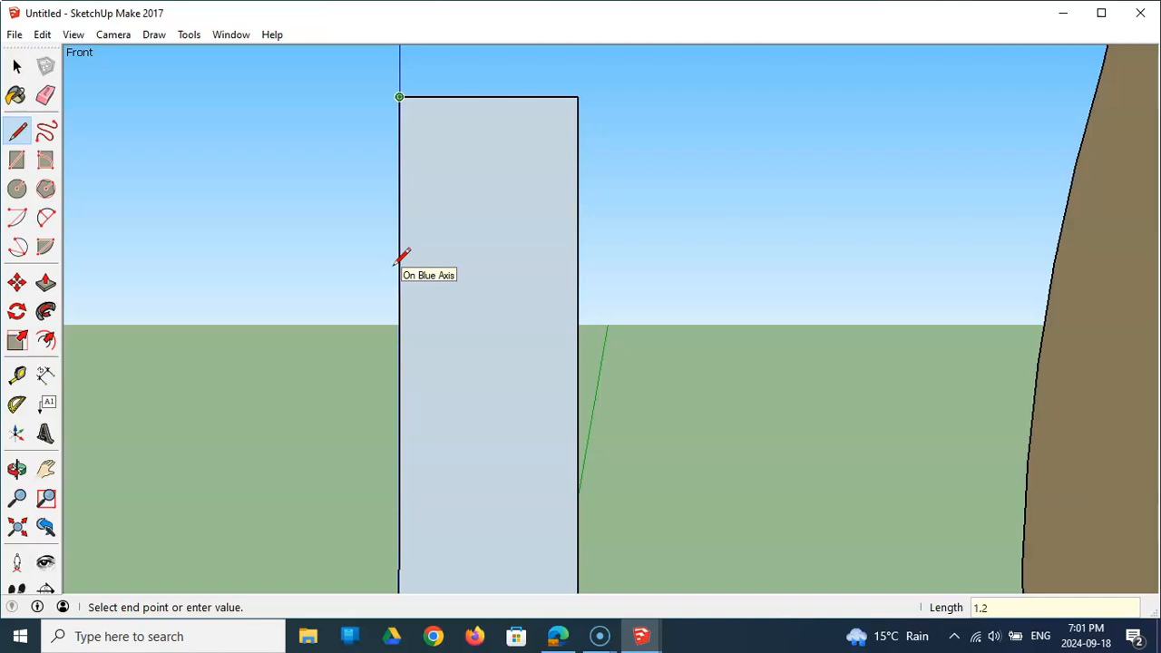
{"action": "key", "text": "Return"}
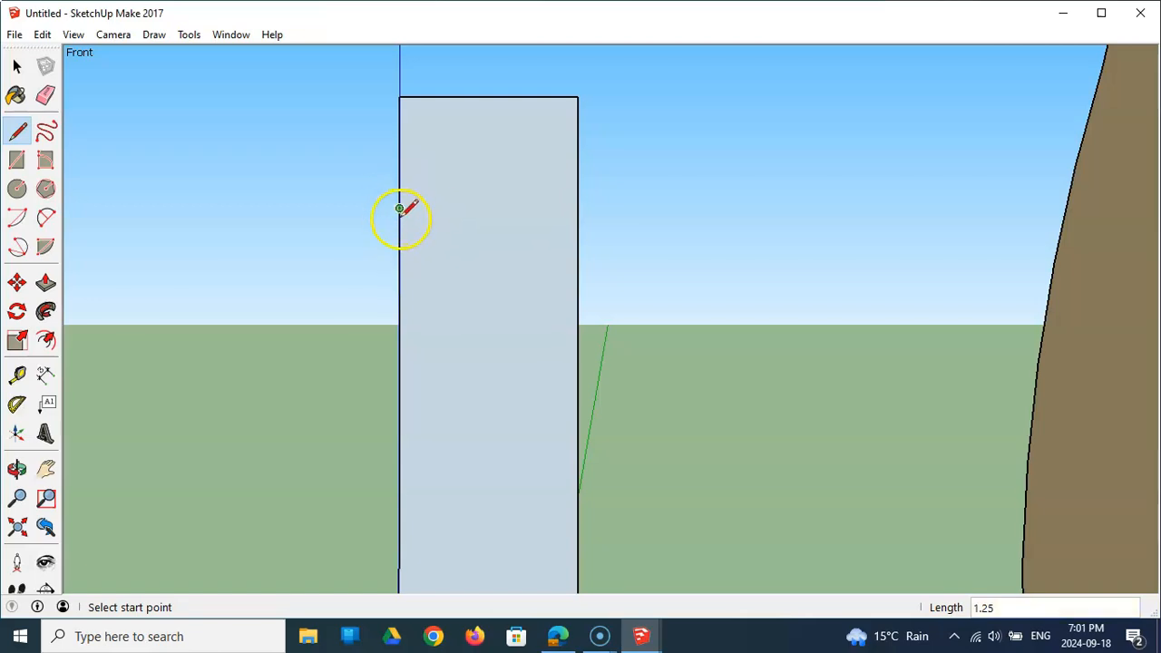
Step: Dimension the segment from the upright's upper corner to the new endpoint, placing the dimension outside the blue-axis edge
{"action": "left_click", "coordinate": [45, 376]}
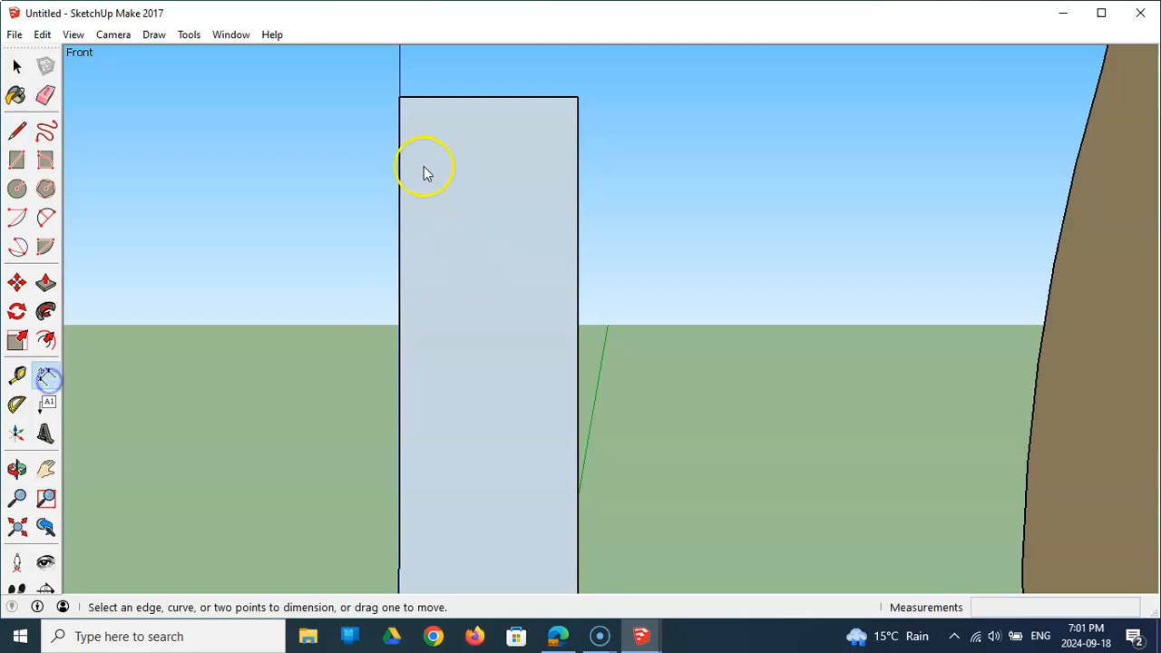
{"action": "left_click", "coordinate": [399, 97]}
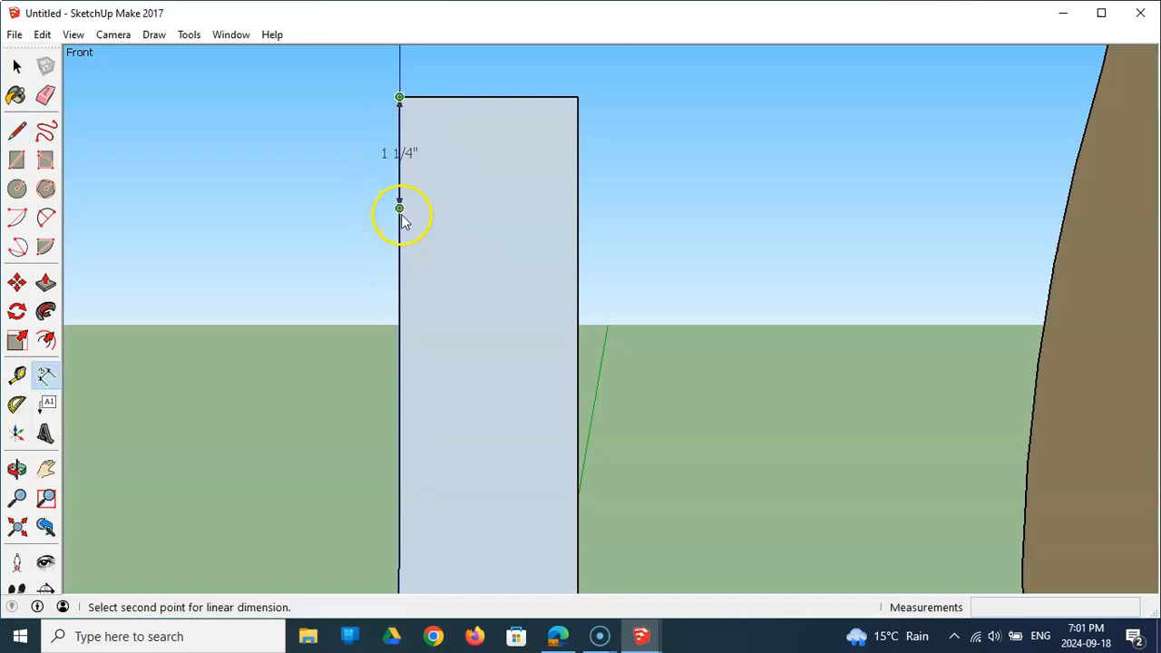
{"action": "left_click", "coordinate": [399, 208]}
{"action": "left_click", "coordinate": [351, 210]}
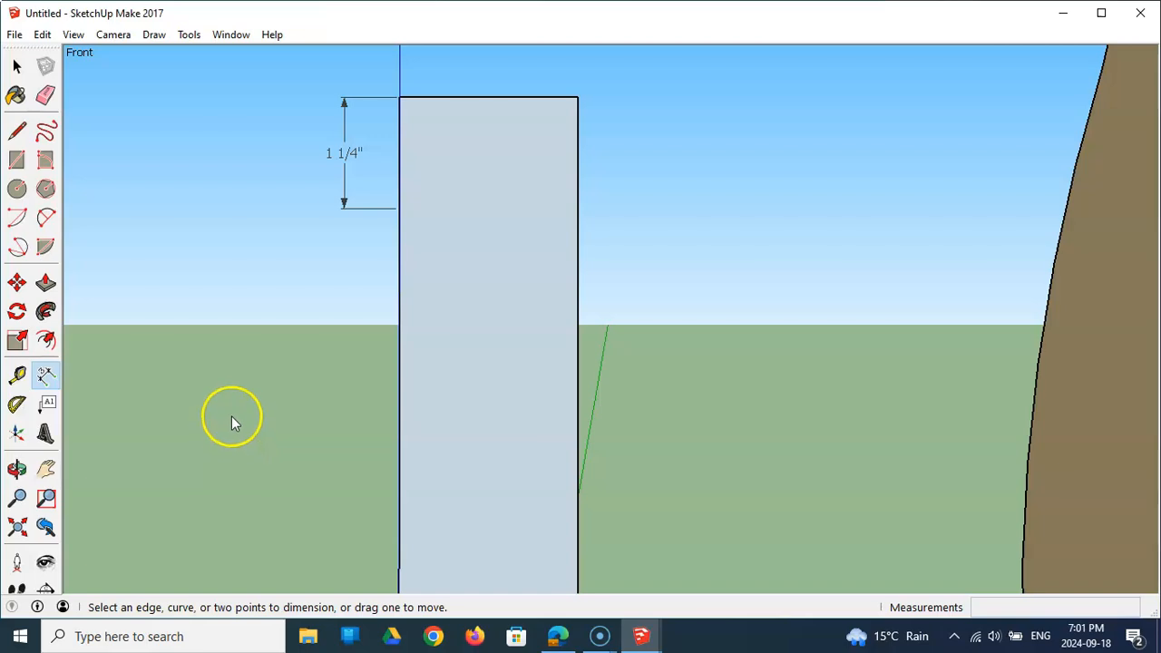
Step: Draw a horizontal line about 3/4 inch long into the face from the 1 1/4-inch mark, and a slanted line from its end to the origin
{"action": "left_click", "coordinate": [16, 131]}
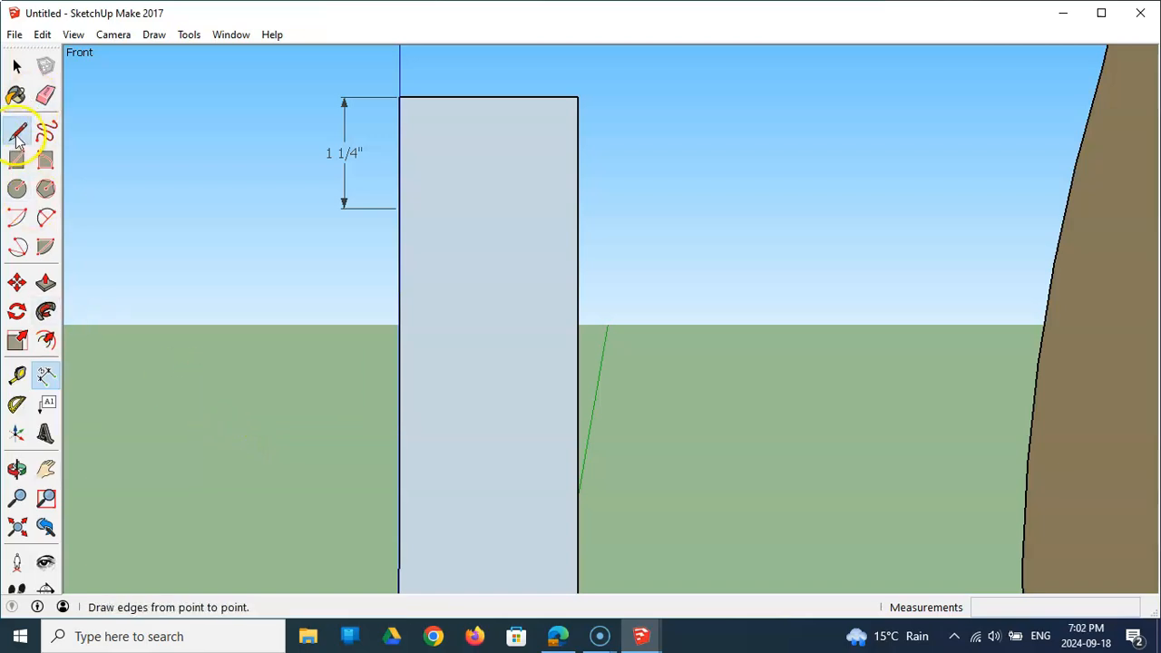
{"action": "left_click", "coordinate": [399, 207]}
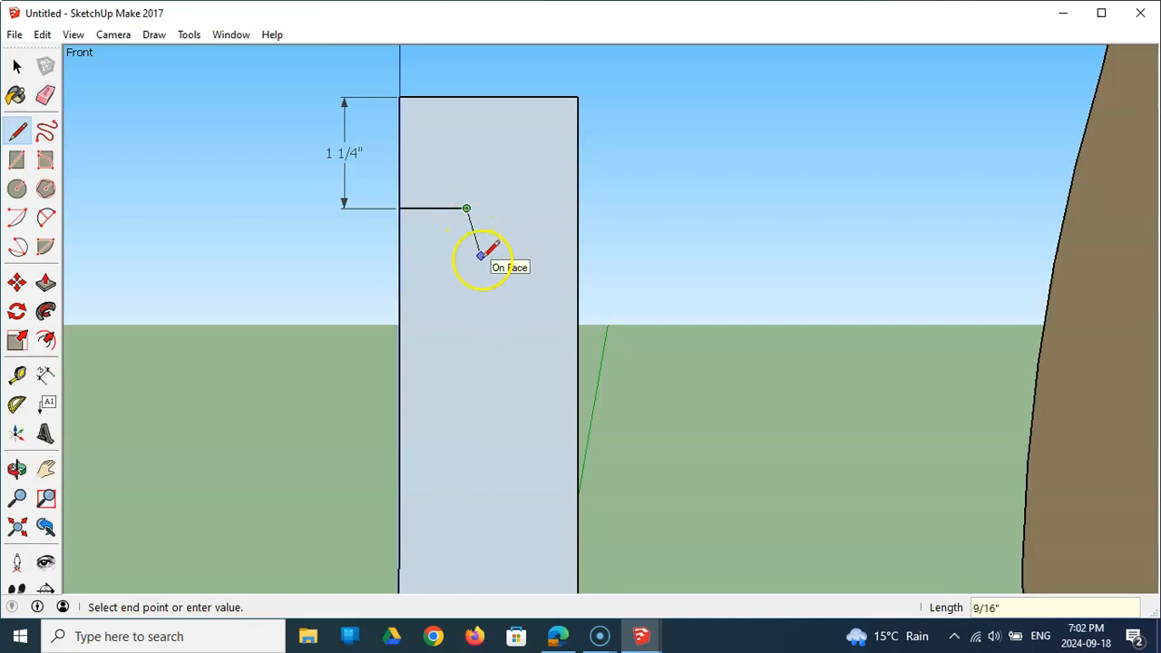
{"action": "scroll", "coordinate": [478, 261], "scroll_direction": "down", "scroll_amount": 6}
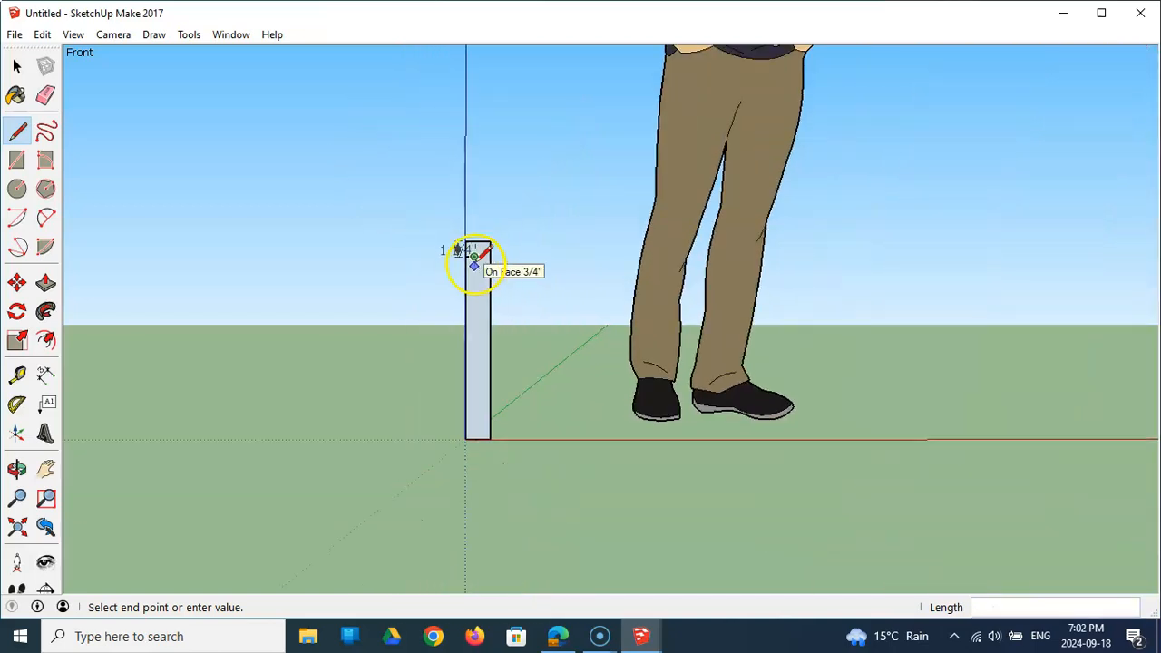
{"action": "scroll", "coordinate": [485, 386], "scroll_direction": "up", "scroll_amount": 4}
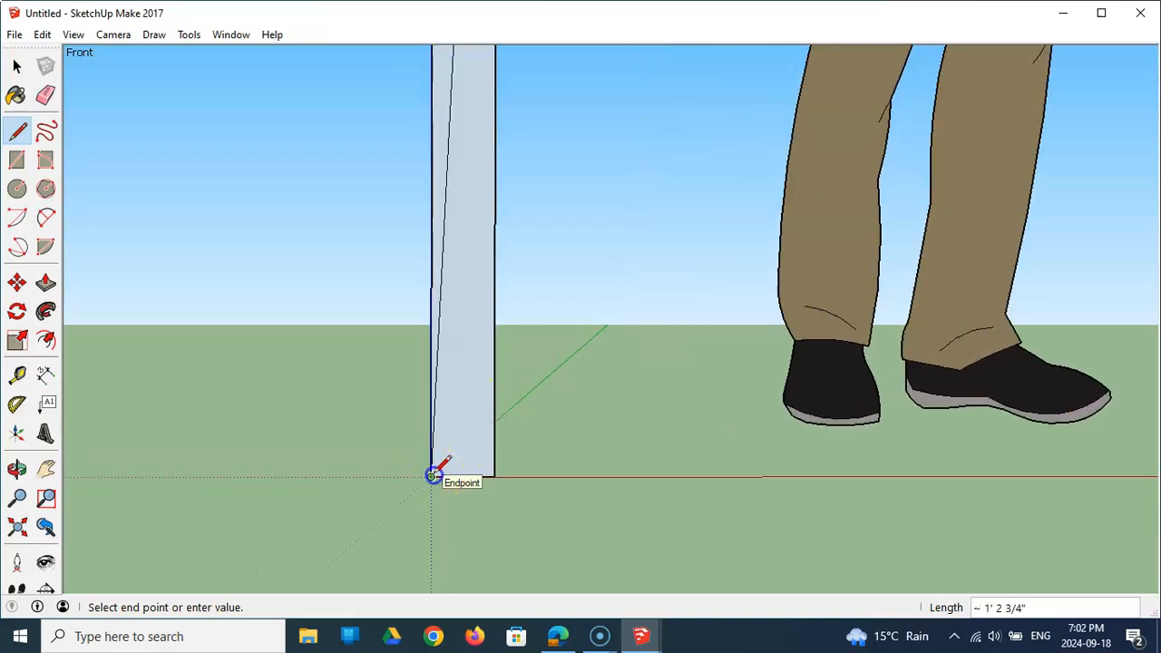
{"action": "left_click", "coordinate": [434, 476]}
Step: Draw a 23/32-inch line down the blue-axis edge from the start of the short horizontal line
{"action": "scroll", "coordinate": [437, 467], "scroll_direction": "down", "scroll_amount": 3}
{"action": "scroll", "coordinate": [460, 222], "scroll_direction": "up", "scroll_amount": 2}
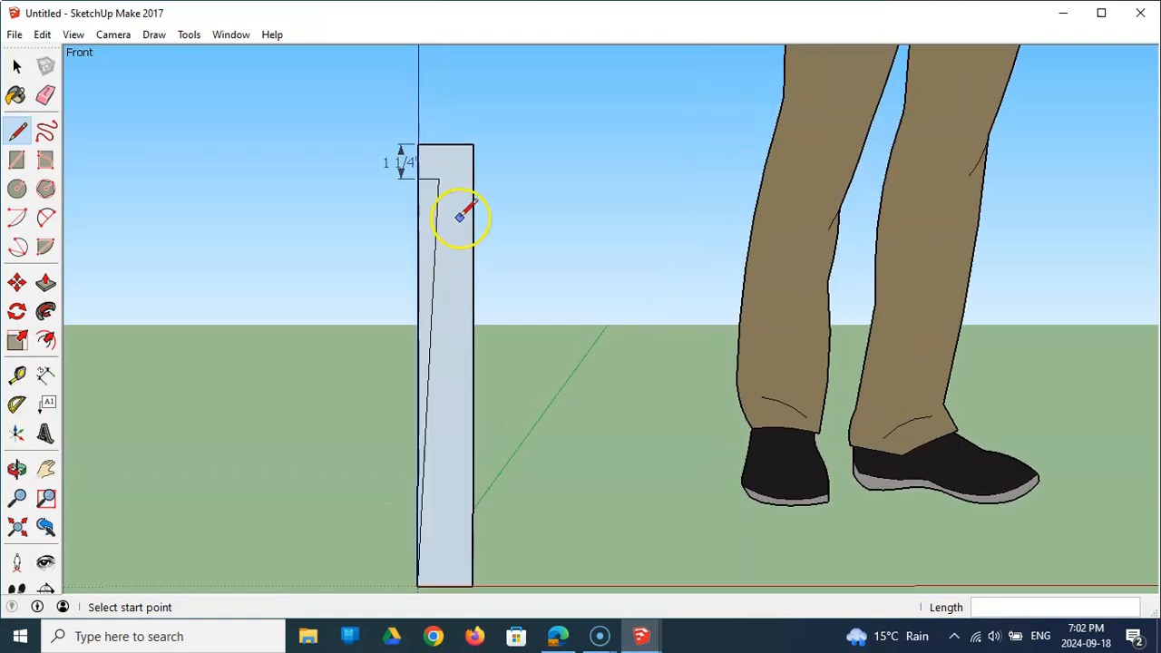
{"action": "scroll", "coordinate": [461, 216], "scroll_direction": "up", "scroll_amount": 3}
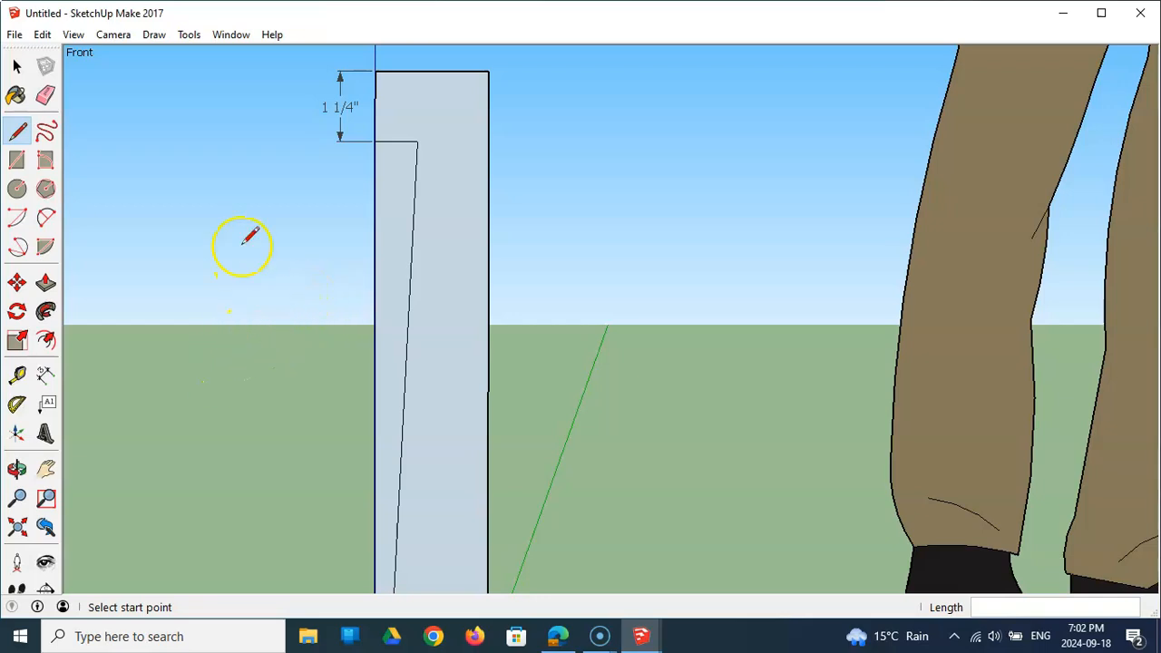
{"action": "left_click", "coordinate": [375, 141]}
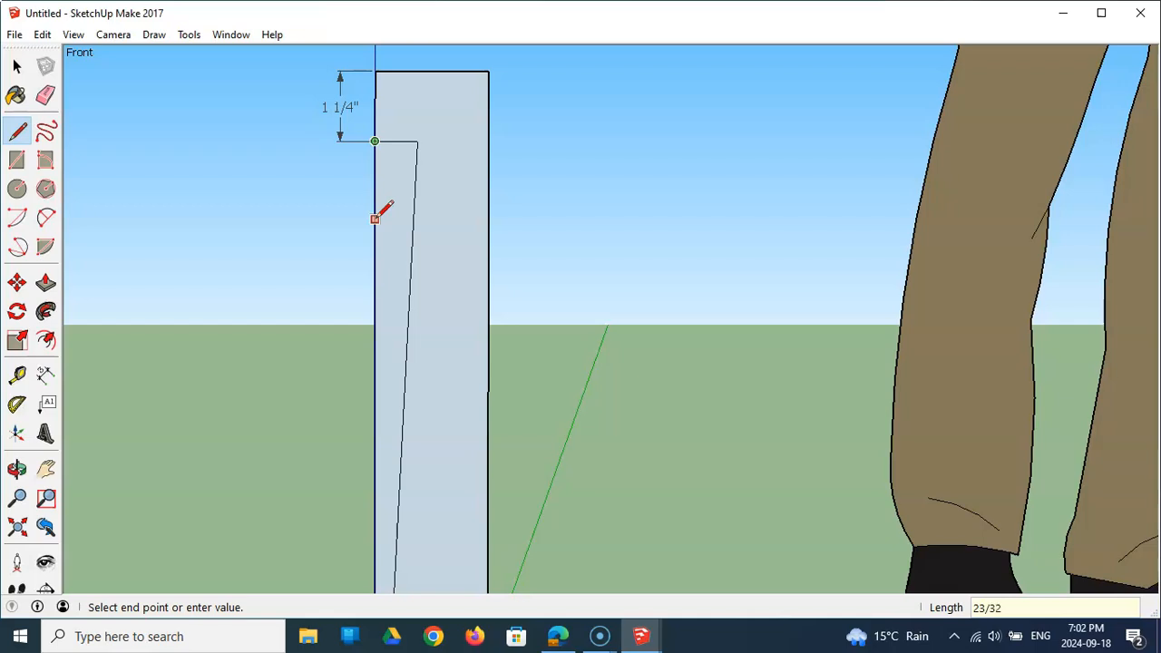
{"action": "key", "text": "Escape"}
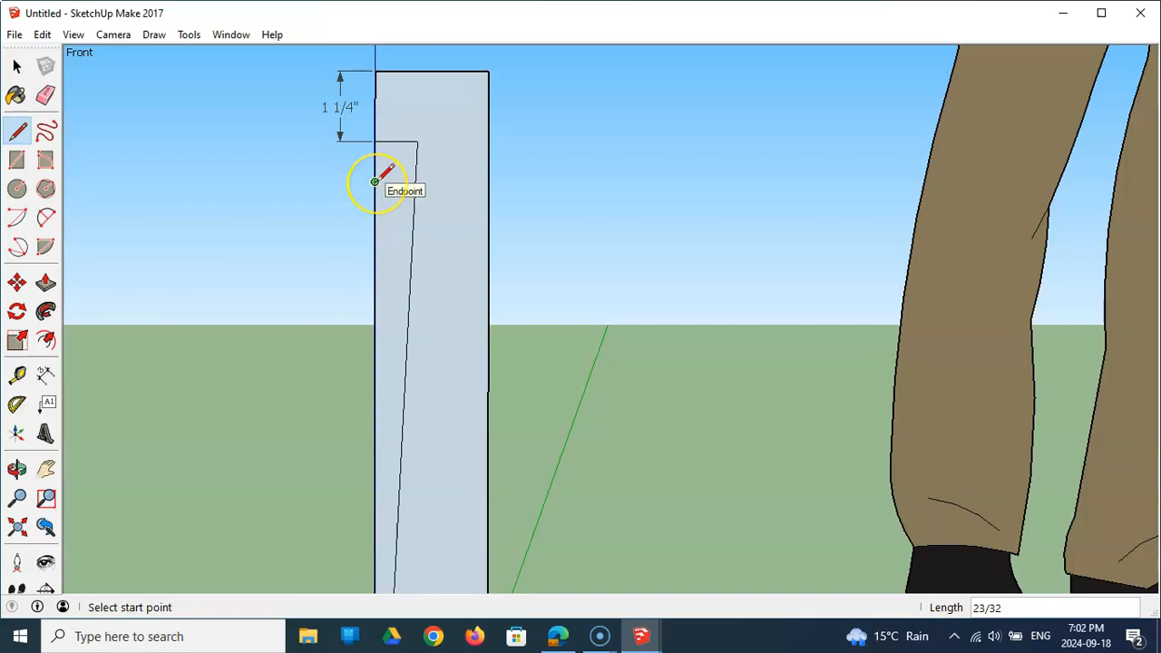
Step: Dimension the segment between the horizontal line and the new endpoint below it, in line with the 1 1/4-inch dimension
{"action": "left_click", "coordinate": [46, 374]}
{"action": "left_click", "coordinate": [375, 140]}
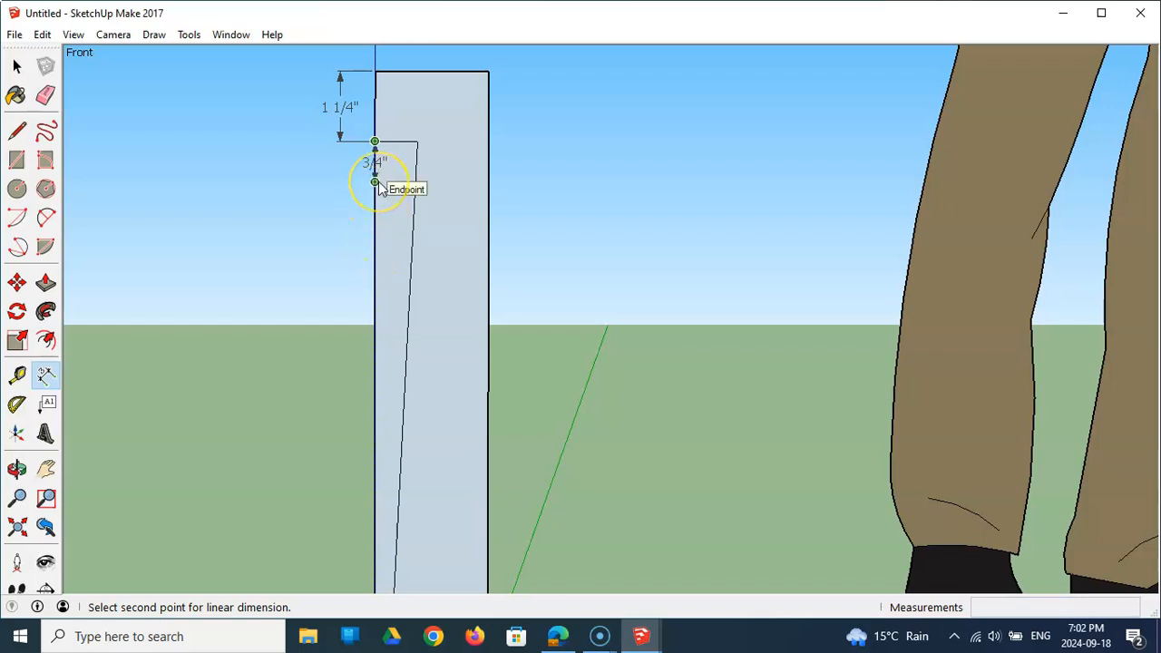
{"action": "scroll", "coordinate": [379, 187], "scroll_direction": "up", "scroll_amount": 3}
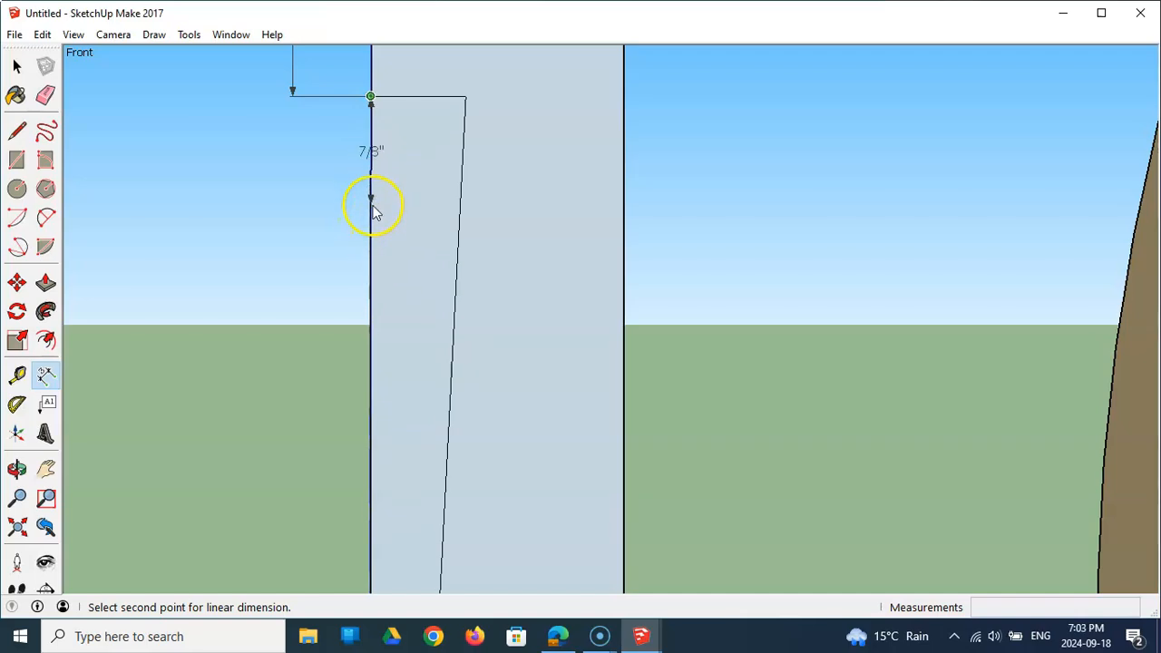
{"action": "left_click", "coordinate": [370, 186]}
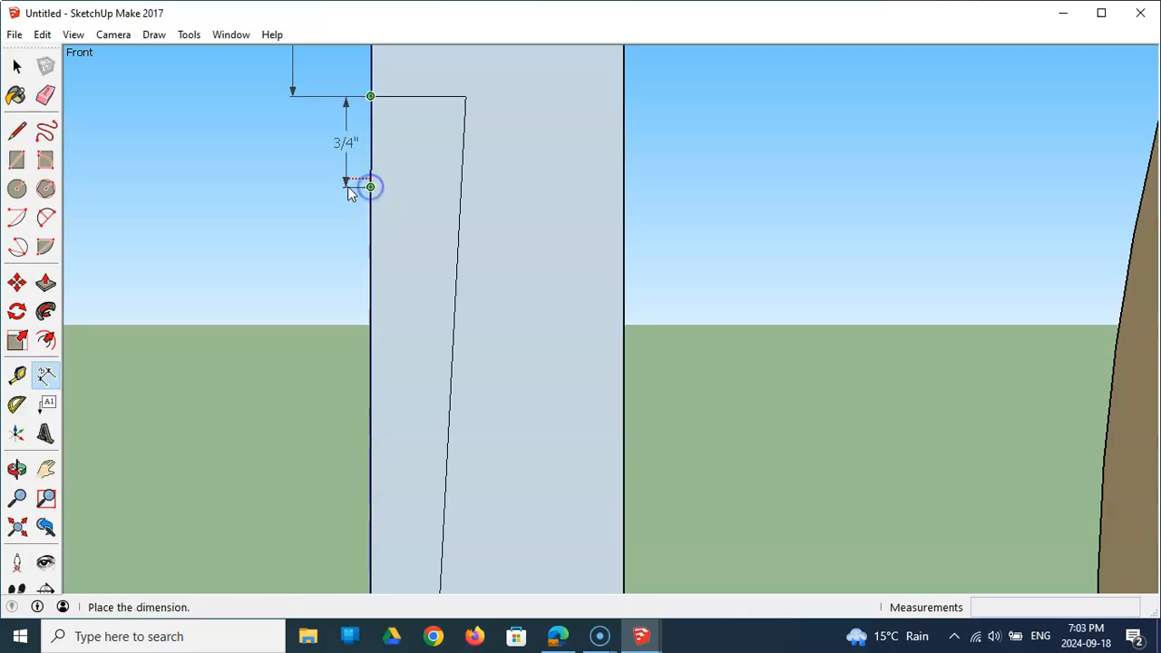
{"action": "left_click", "coordinate": [292, 190]}
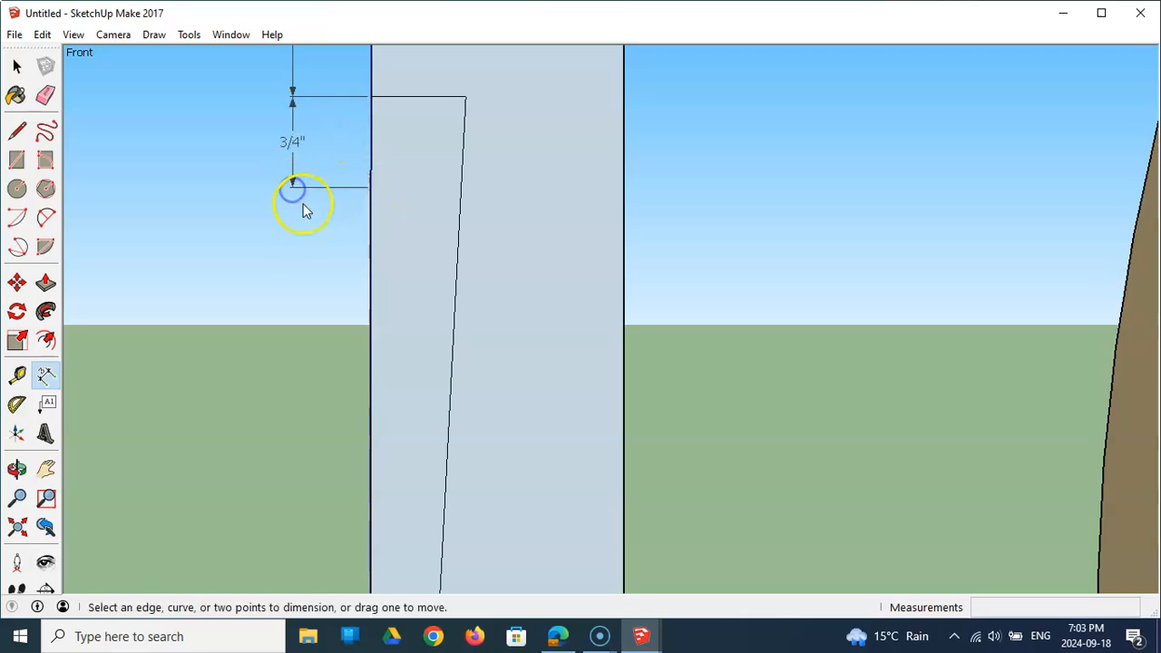
Step: Draw an arc centred on the lower edge mark, from the start of the short horizontal line round to the slanted line
{"action": "scroll", "coordinate": [397, 142], "scroll_direction": "down", "scroll_amount": 5}
{"action": "middle_click_drag", "start_coordinate": [442, 79], "coordinate": [441, 137]}
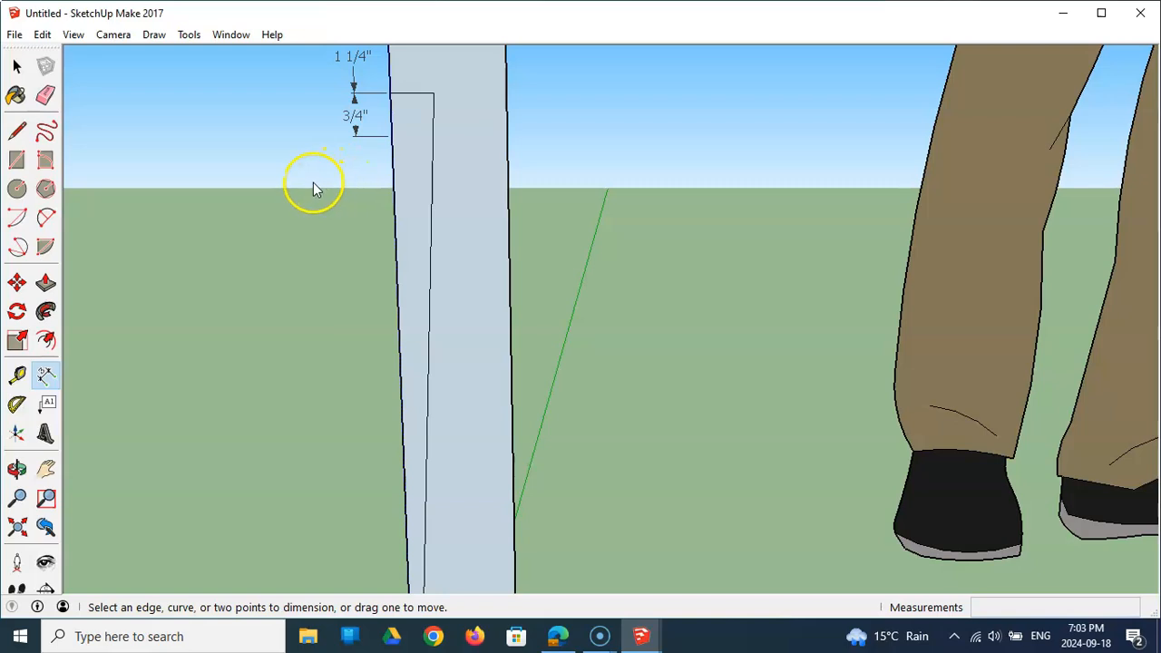
{"action": "scroll", "coordinate": [430, 58], "scroll_direction": "up", "scroll_amount": 3}
{"action": "scroll", "coordinate": [430, 61], "scroll_direction": "up", "scroll_amount": 1}
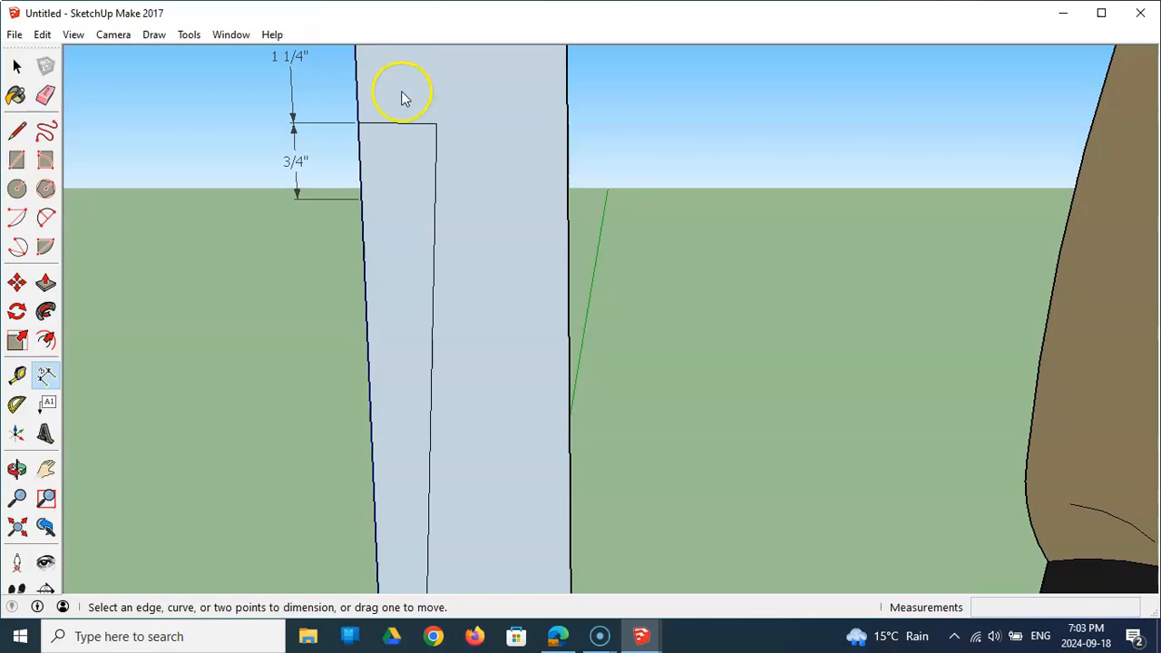
{"action": "left_click", "coordinate": [18, 220]}
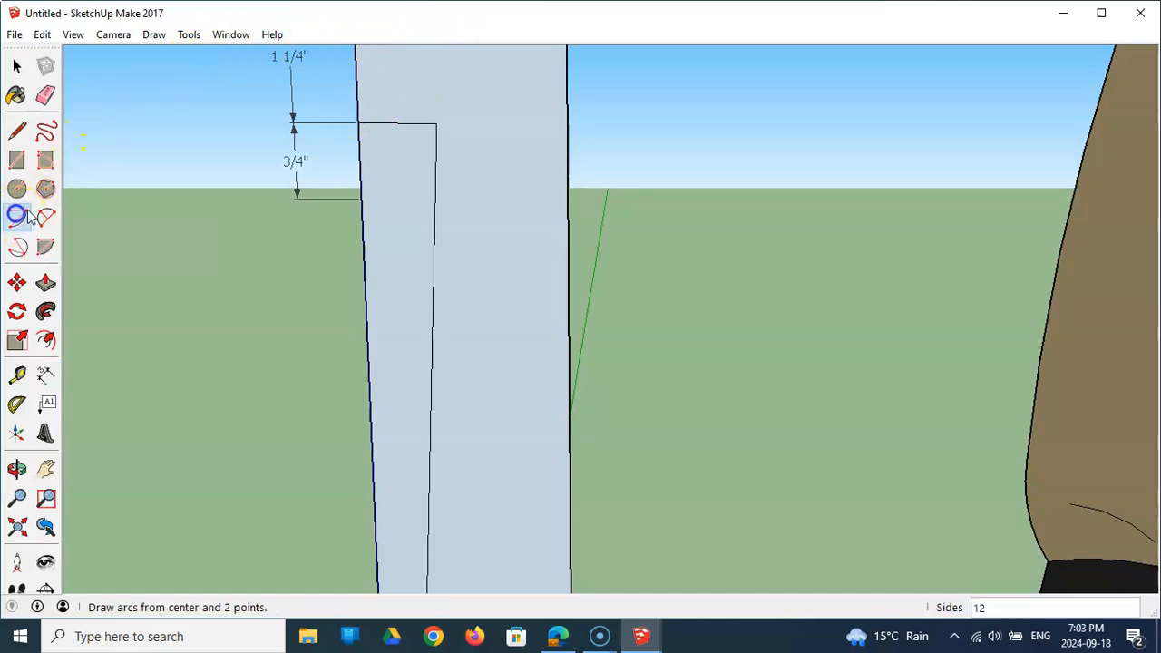
{"action": "left_click", "coordinate": [361, 198]}
{"action": "left_click", "coordinate": [357, 123]}
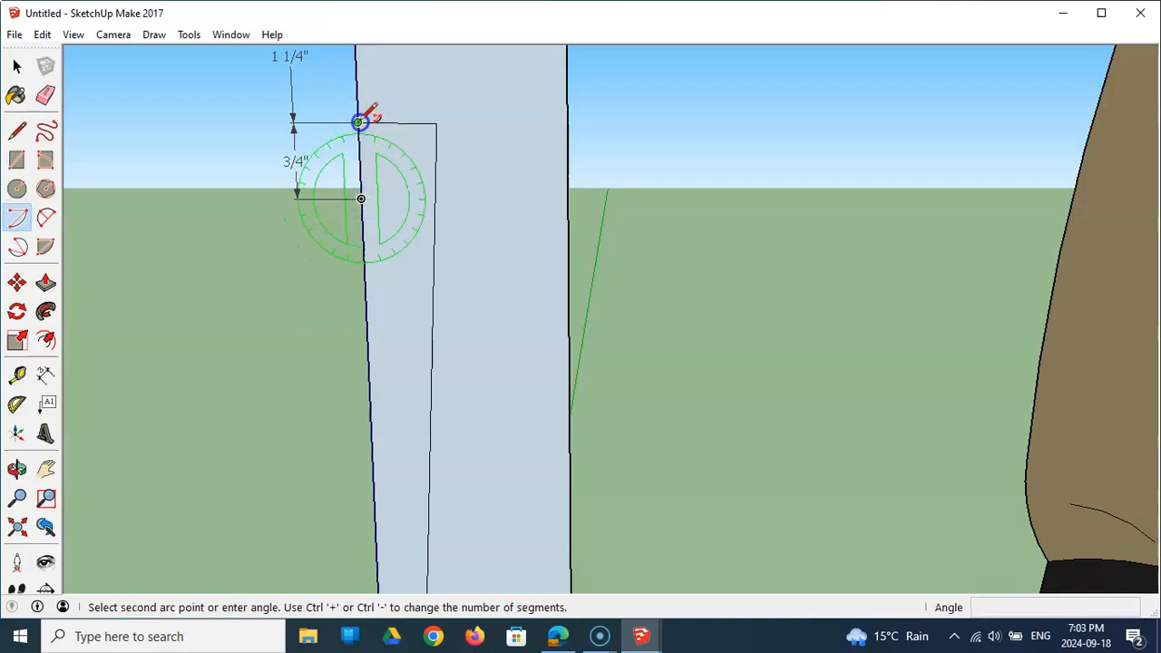
{"action": "left_click", "coordinate": [434, 201]}
{"action": "left_click", "coordinate": [435, 201]}
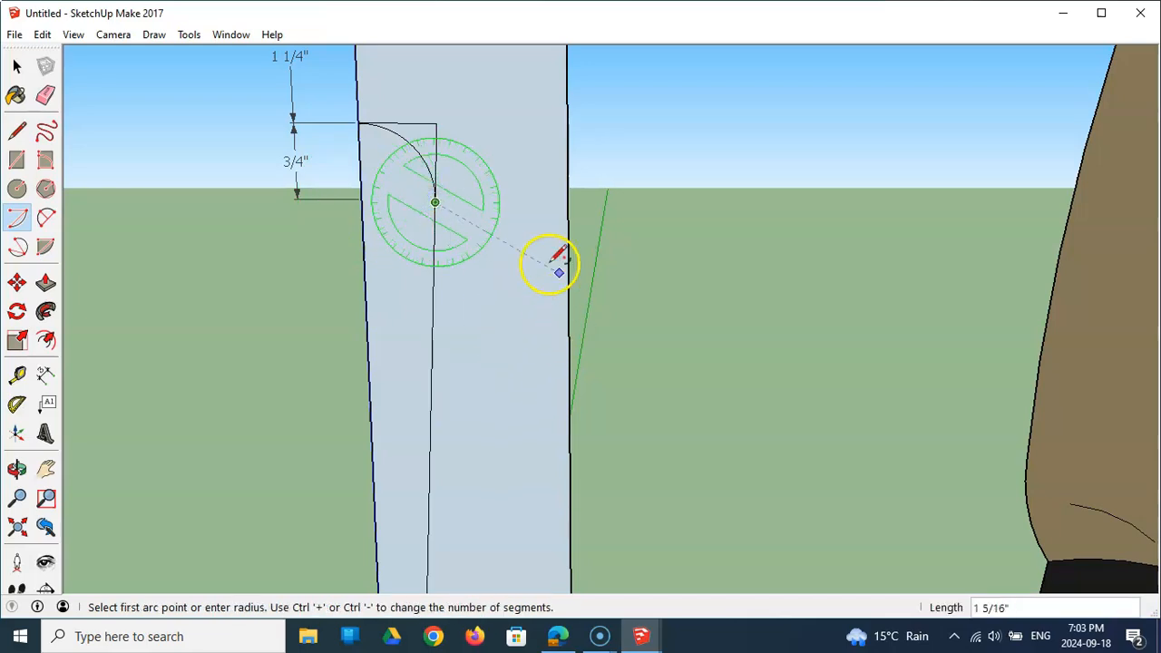
{"action": "key", "text": "Escape"}
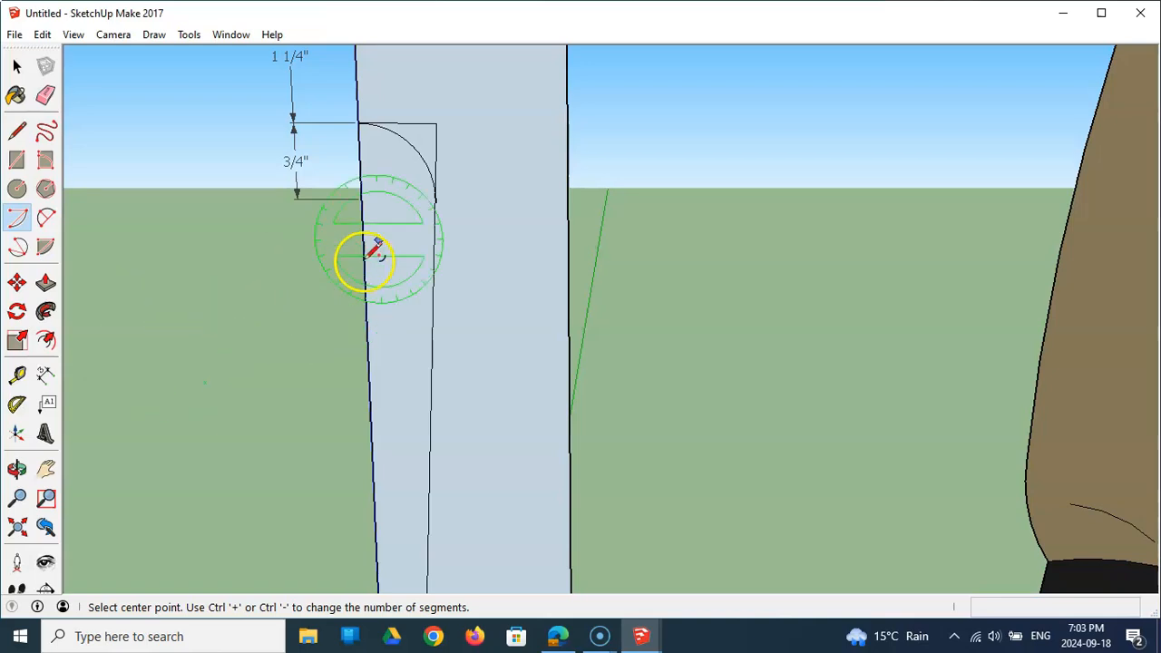
Step: Erase the short piece of the arc that overshoots the slanted line
{"action": "left_click", "coordinate": [16, 66]}
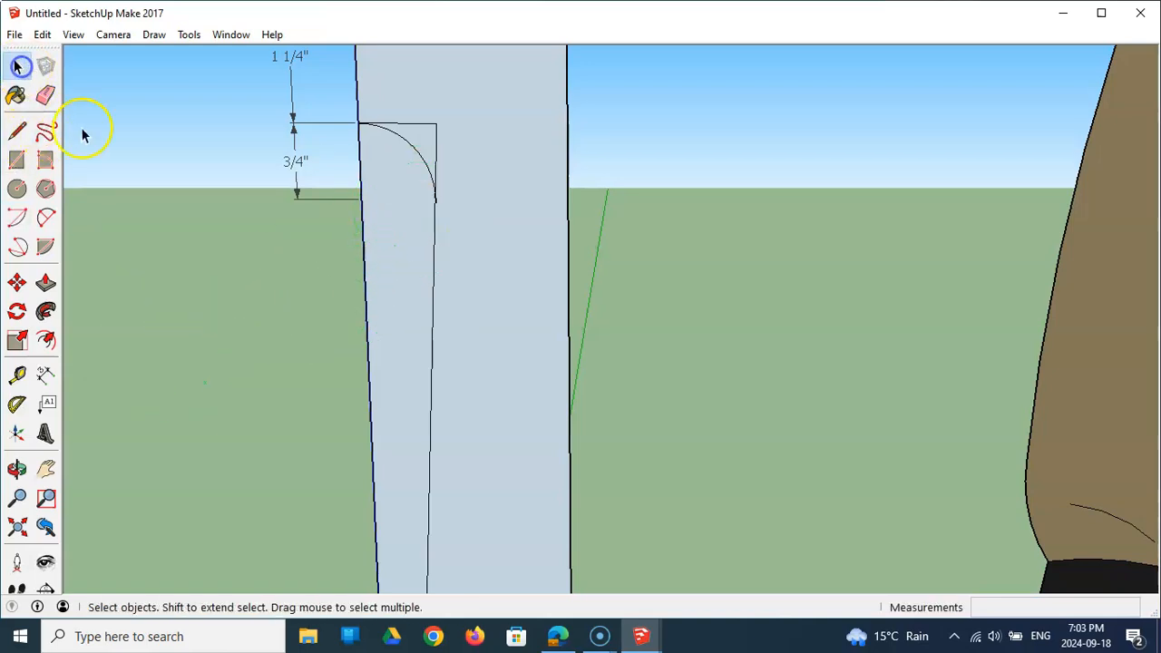
{"action": "scroll", "coordinate": [432, 199], "scroll_direction": "up", "scroll_amount": 6}
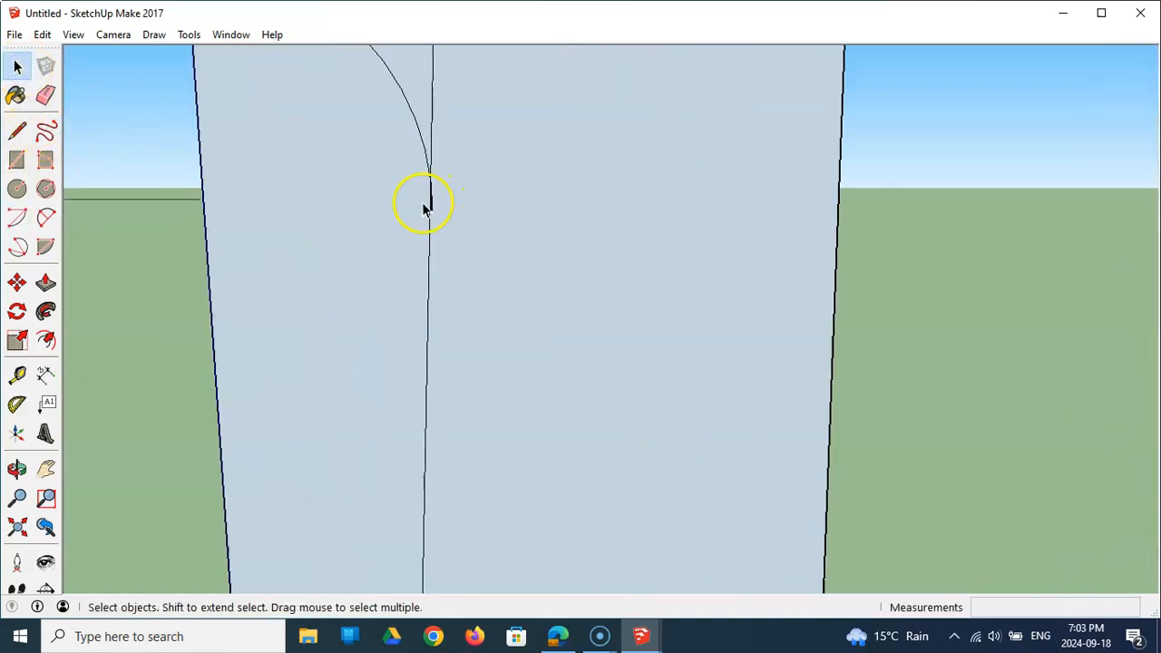
{"action": "scroll", "coordinate": [432, 197], "scroll_direction": "up", "scroll_amount": 4}
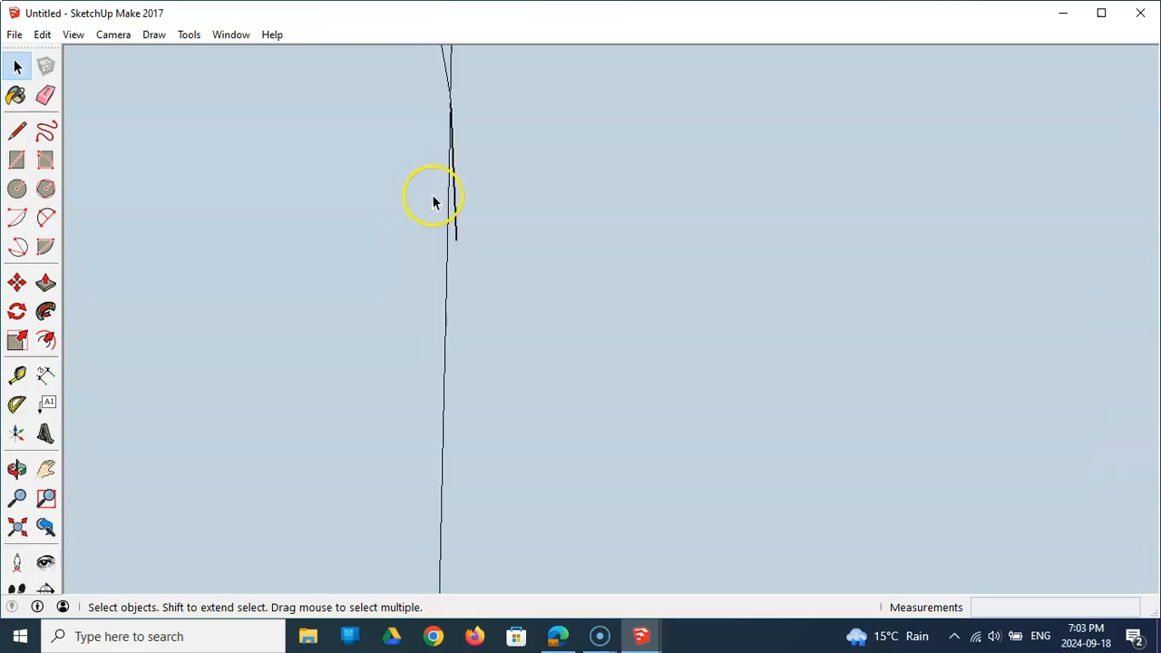
{"action": "scroll", "coordinate": [435, 192], "scroll_direction": "down", "scroll_amount": 3}
{"action": "scroll", "coordinate": [437, 187], "scroll_direction": "up", "scroll_amount": 2}
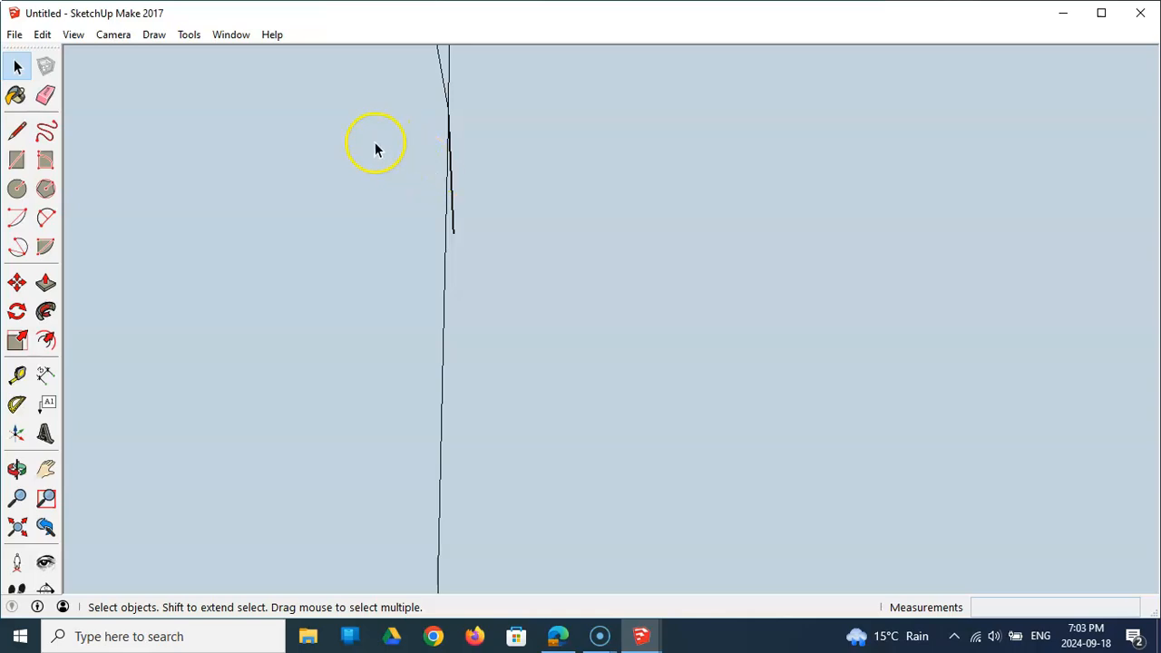
{"action": "left_click", "coordinate": [47, 98]}
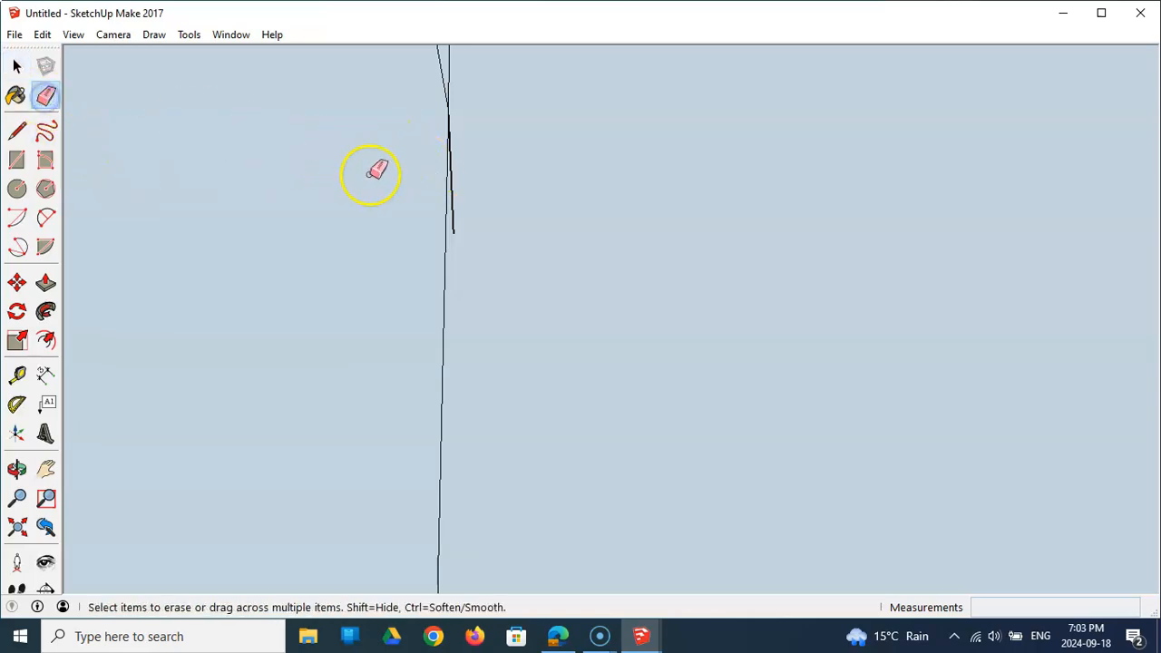
{"action": "left_click", "coordinate": [456, 221]}
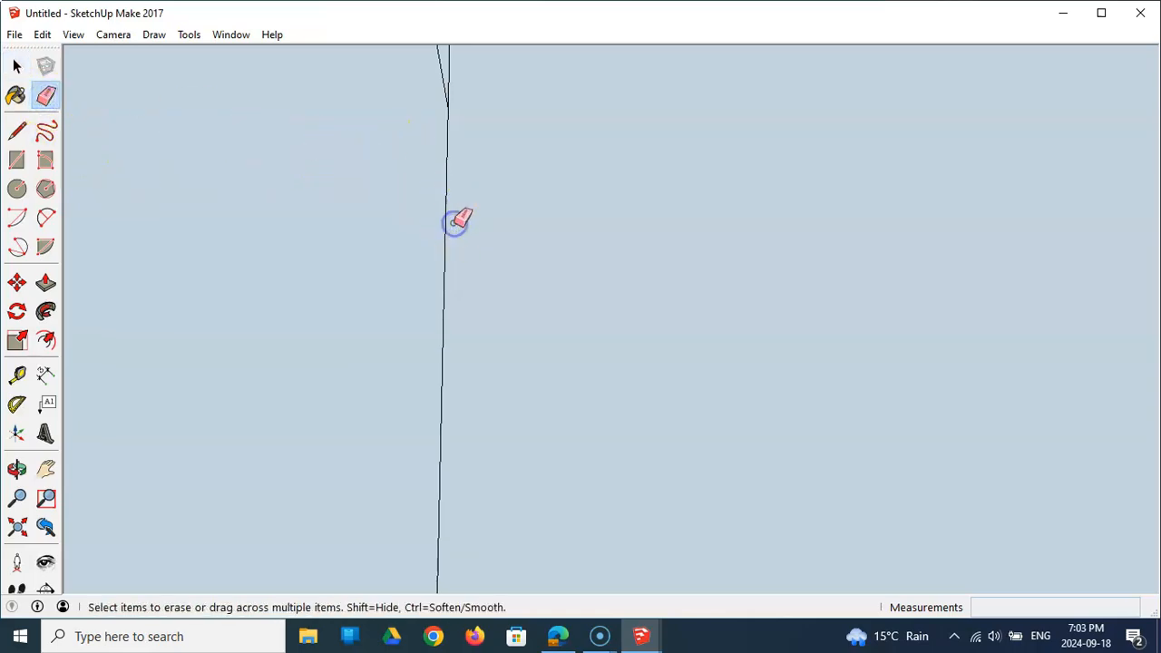
{"action": "scroll", "coordinate": [453, 210], "scroll_direction": "down", "scroll_amount": 8}
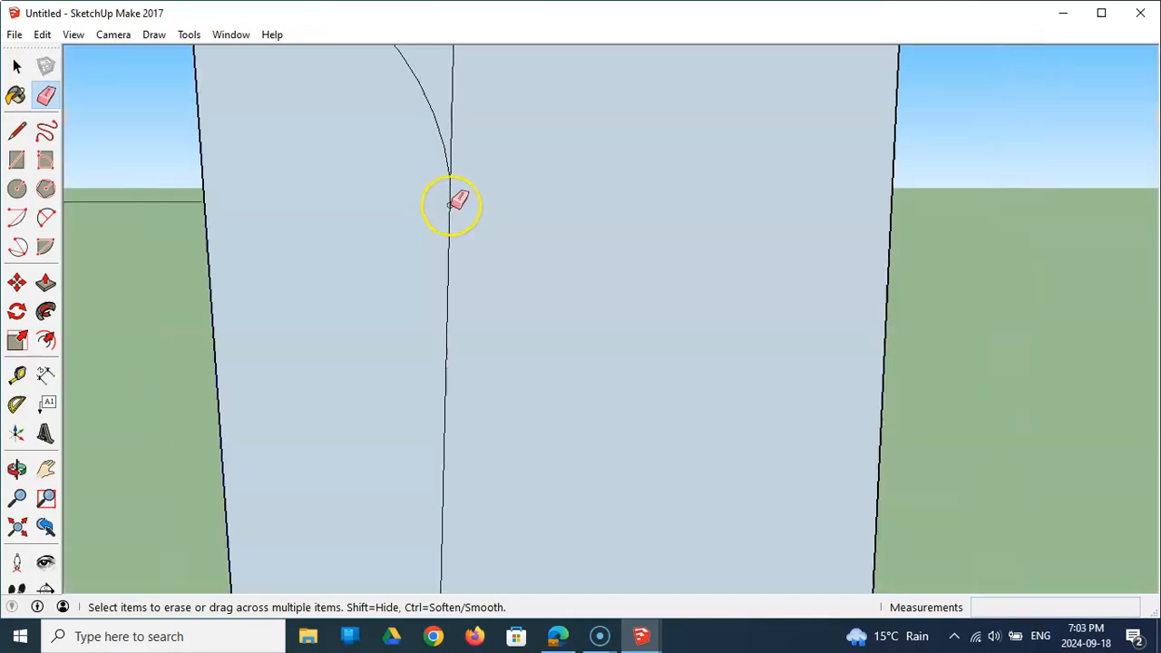
{"action": "scroll", "coordinate": [453, 201], "scroll_direction": "down", "scroll_amount": 4}
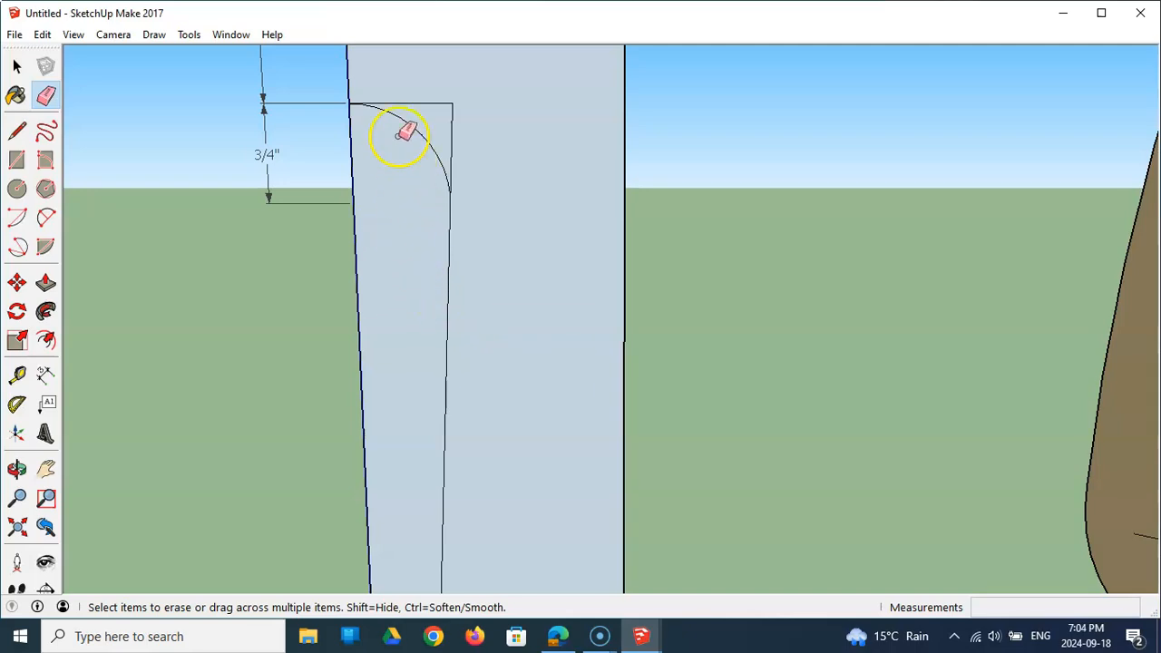
Step: Erase the slanted line's stub above the arc and the short horizontal line that form the square corner outside the arc
{"action": "scroll", "coordinate": [481, 228], "scroll_direction": "down", "scroll_amount": 5}
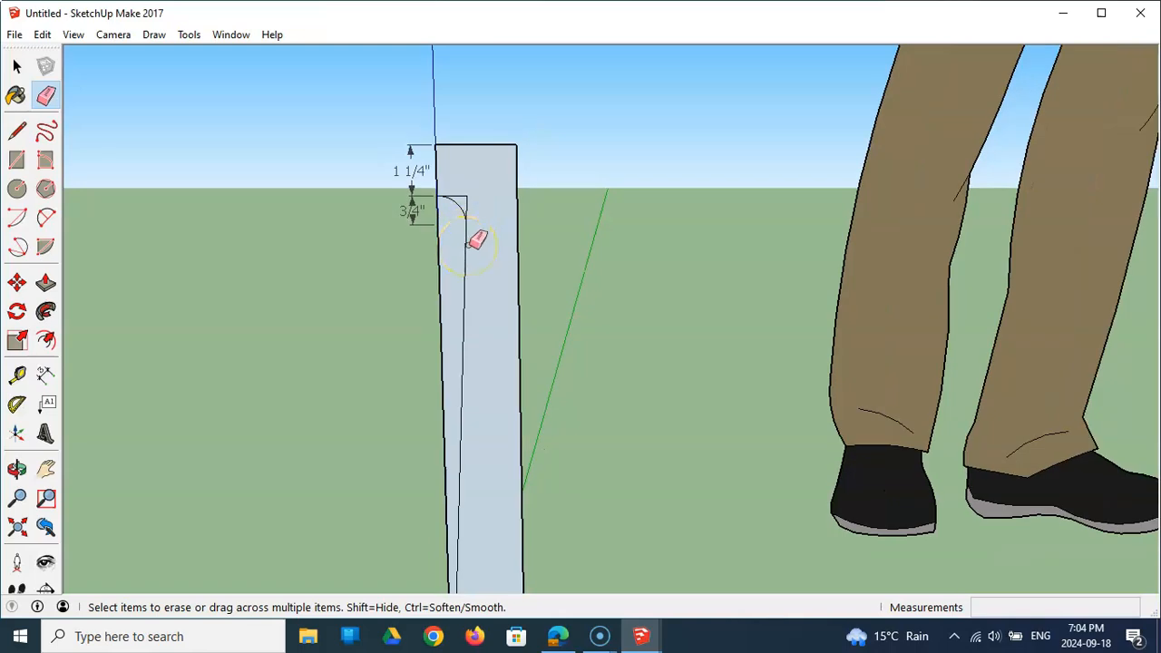
{"action": "scroll", "coordinate": [474, 203], "scroll_direction": "up", "scroll_amount": 4}
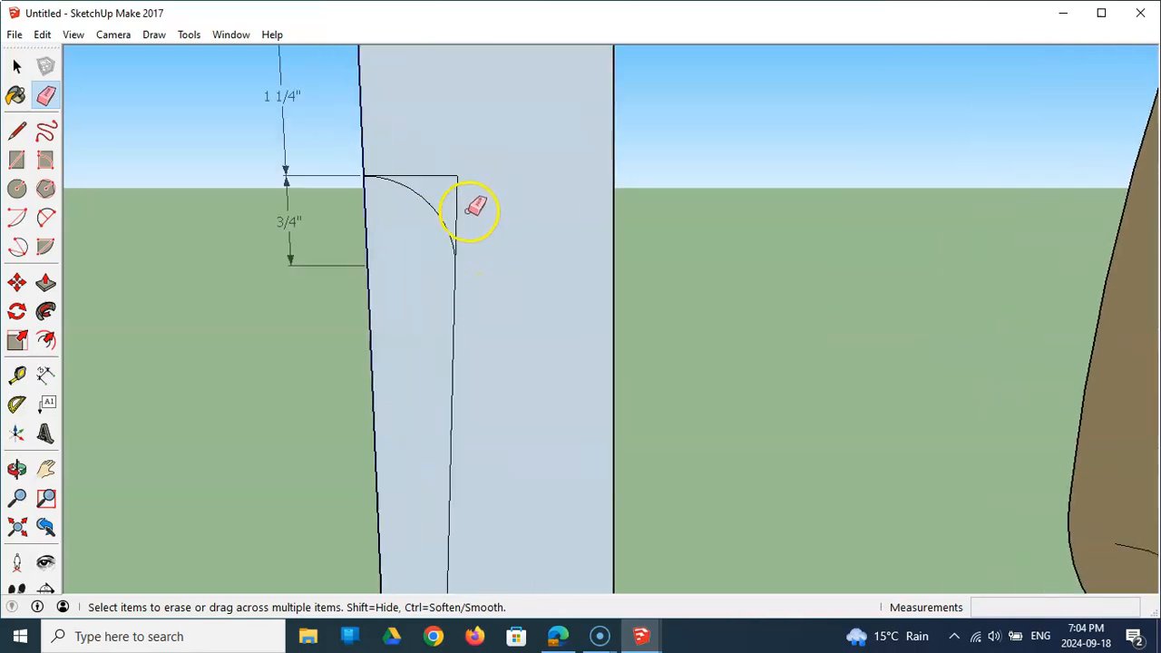
{"action": "left_click", "coordinate": [461, 182]}
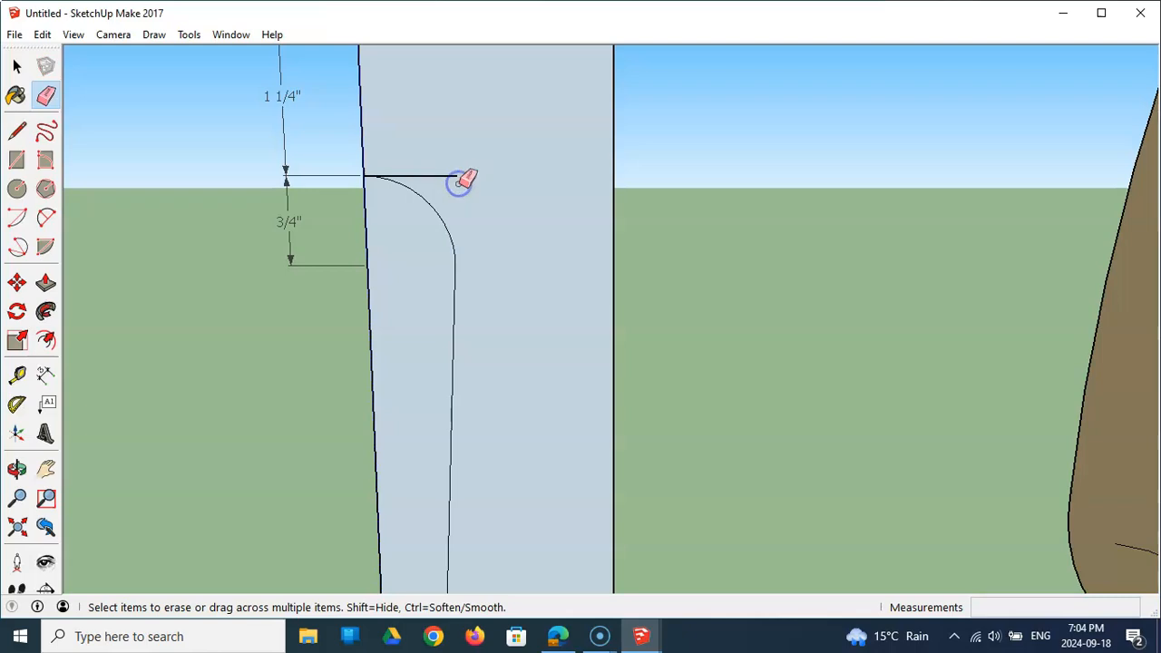
{"action": "left_click", "coordinate": [461, 173]}
Step: Erase the upright's blue-axis edge below the arc to remove the tapered waste face, and delete the 3/4-inch dimension
{"action": "scroll", "coordinate": [489, 259], "scroll_direction": "down", "scroll_amount": 5}
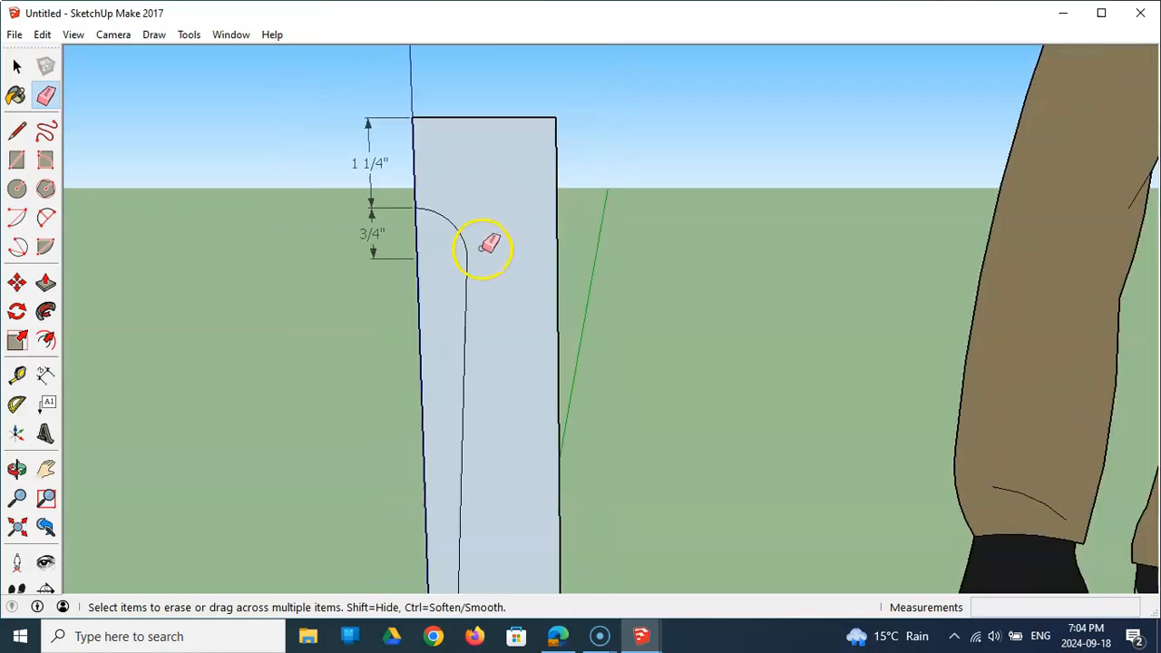
{"action": "scroll", "coordinate": [497, 272], "scroll_direction": "down", "scroll_amount": 2}
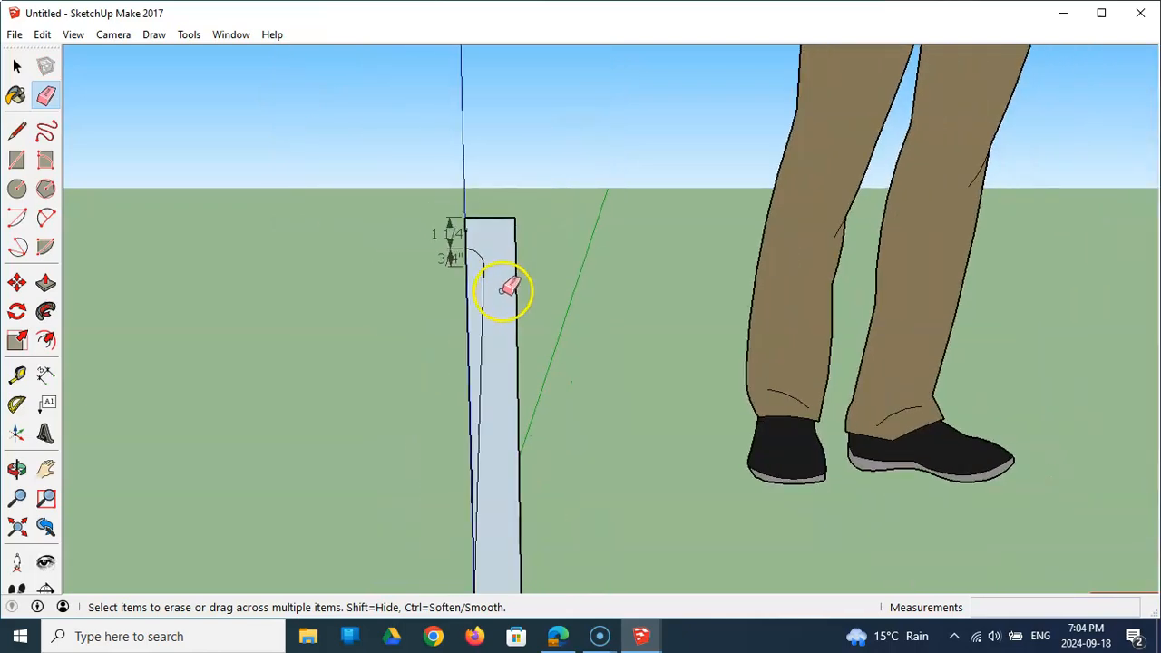
{"action": "scroll", "coordinate": [501, 275], "scroll_direction": "up", "scroll_amount": 4}
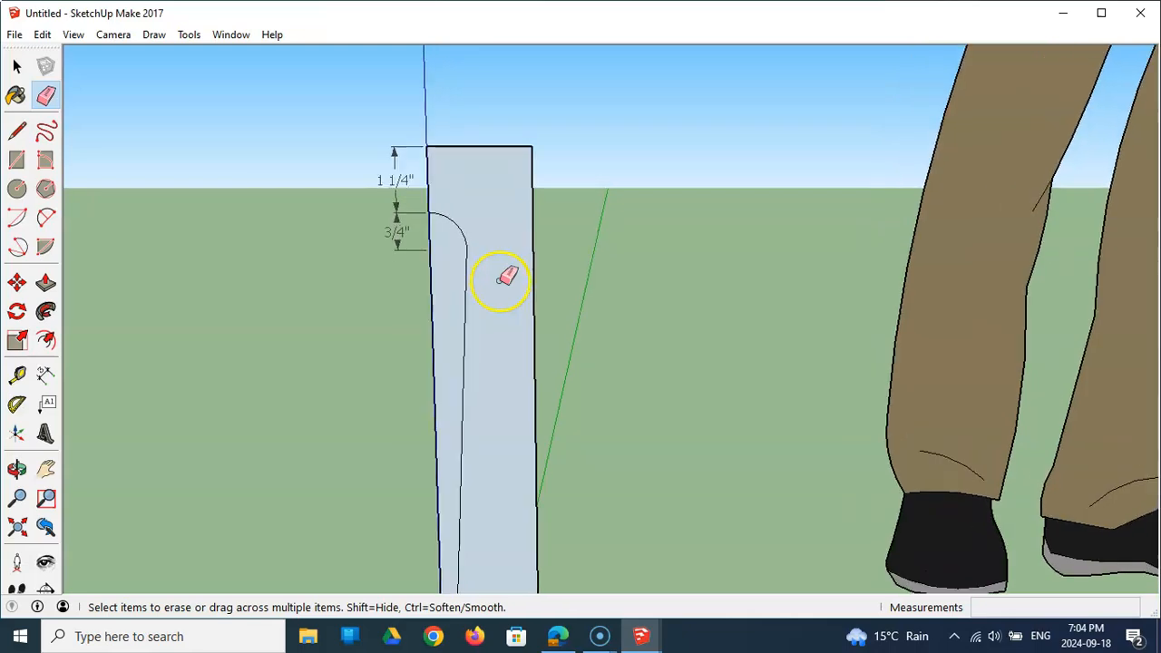
{"action": "left_click", "coordinate": [431, 276]}
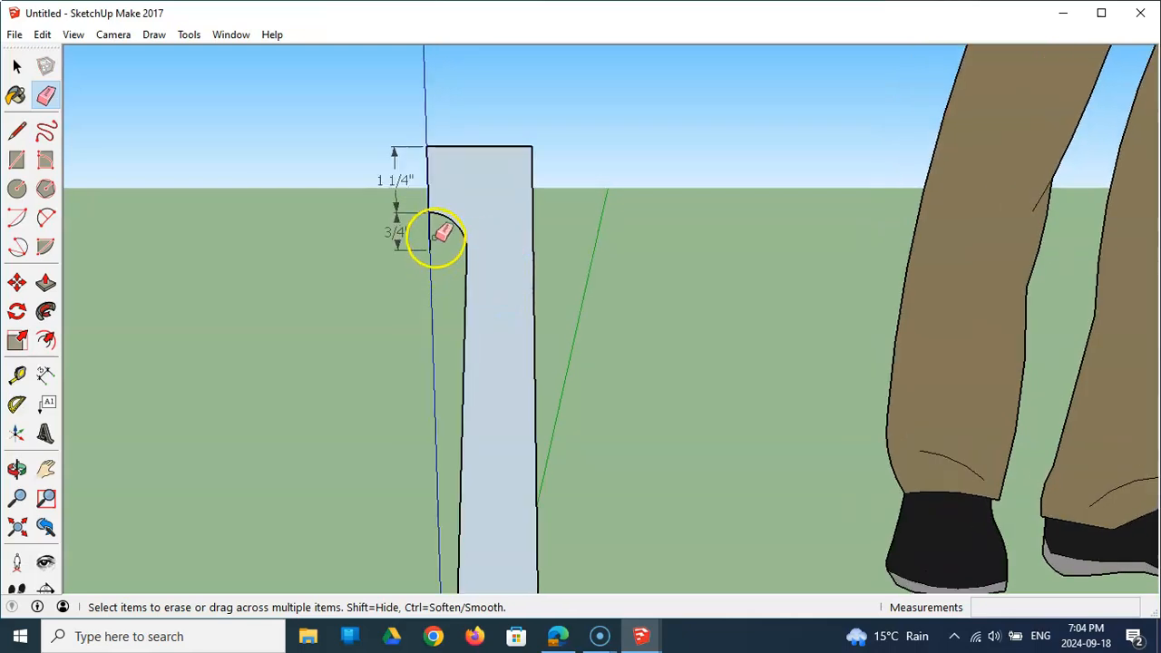
{"action": "left_click", "coordinate": [402, 230]}
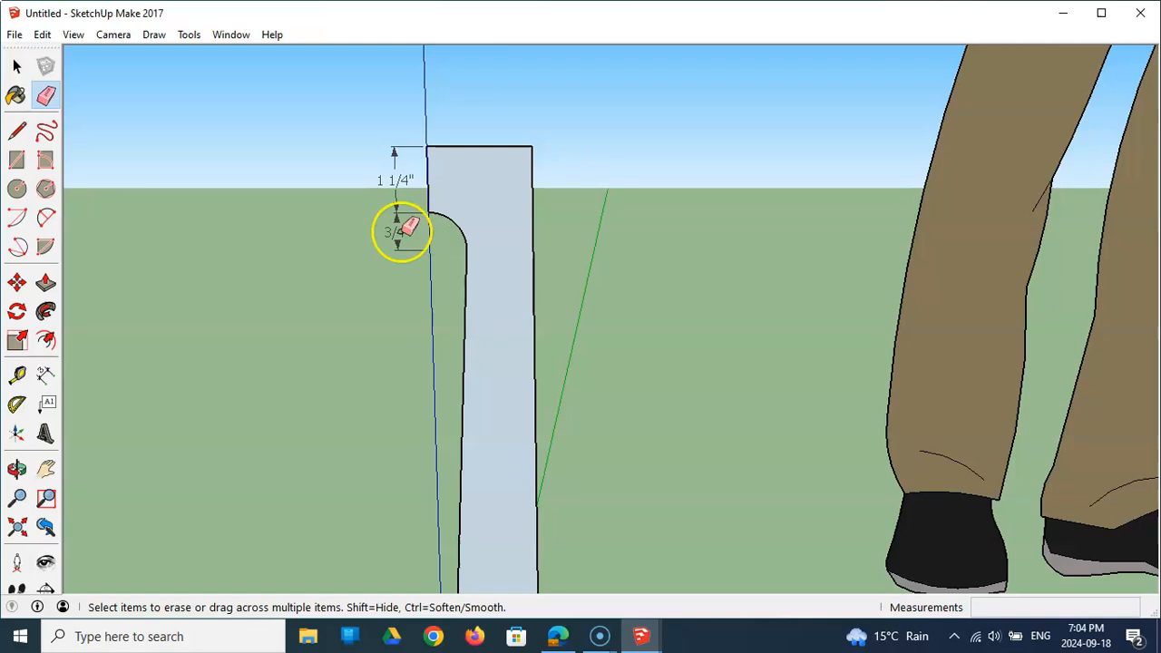
{"action": "scroll", "coordinate": [341, 289], "scroll_direction": "down", "scroll_amount": 2}
{"action": "mouse_move", "coordinate": [340, 310]}
{"action": "middle_mouse_down"}
{"action": "mouse_move", "coordinate": [339, 246]}
{"action": "mouse_move", "coordinate": [335, 271]}
{"action": "middle_mouse_up"}
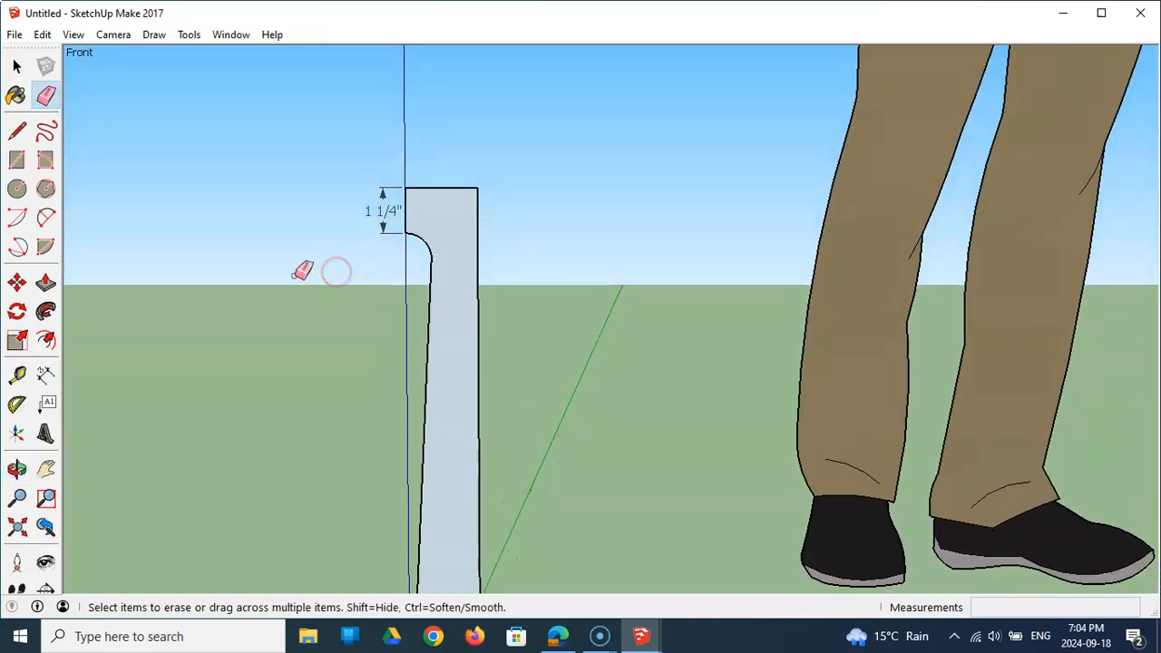
{"action": "left_click", "coordinate": [15, 36]}
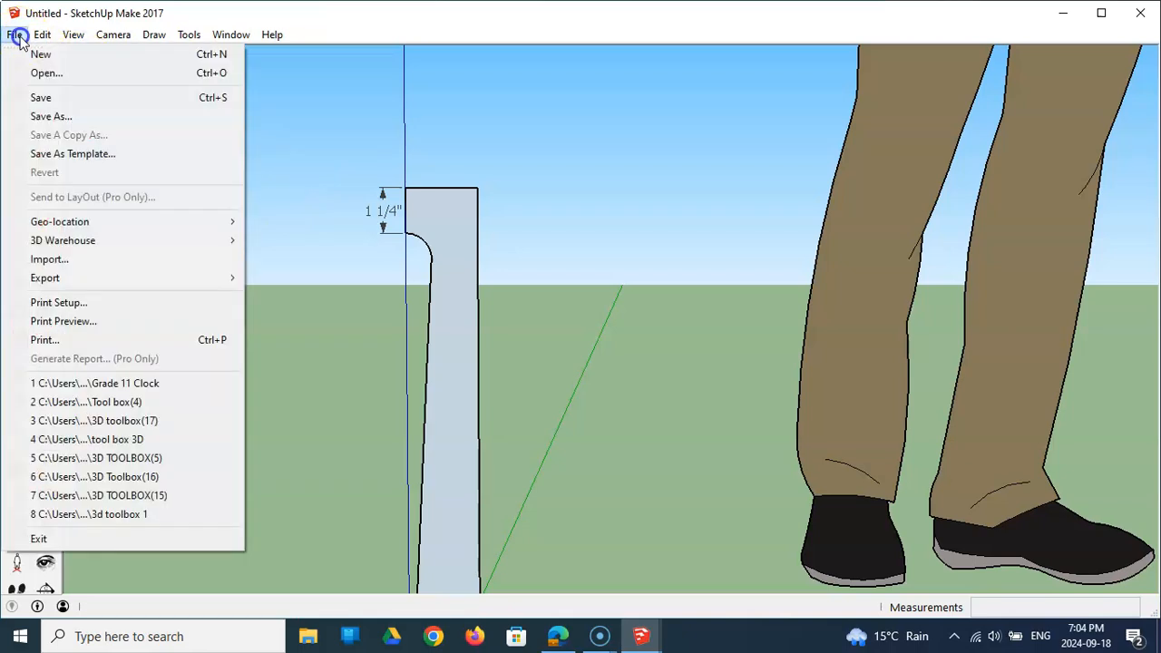
{"action": "left_click", "coordinate": [40, 115]}
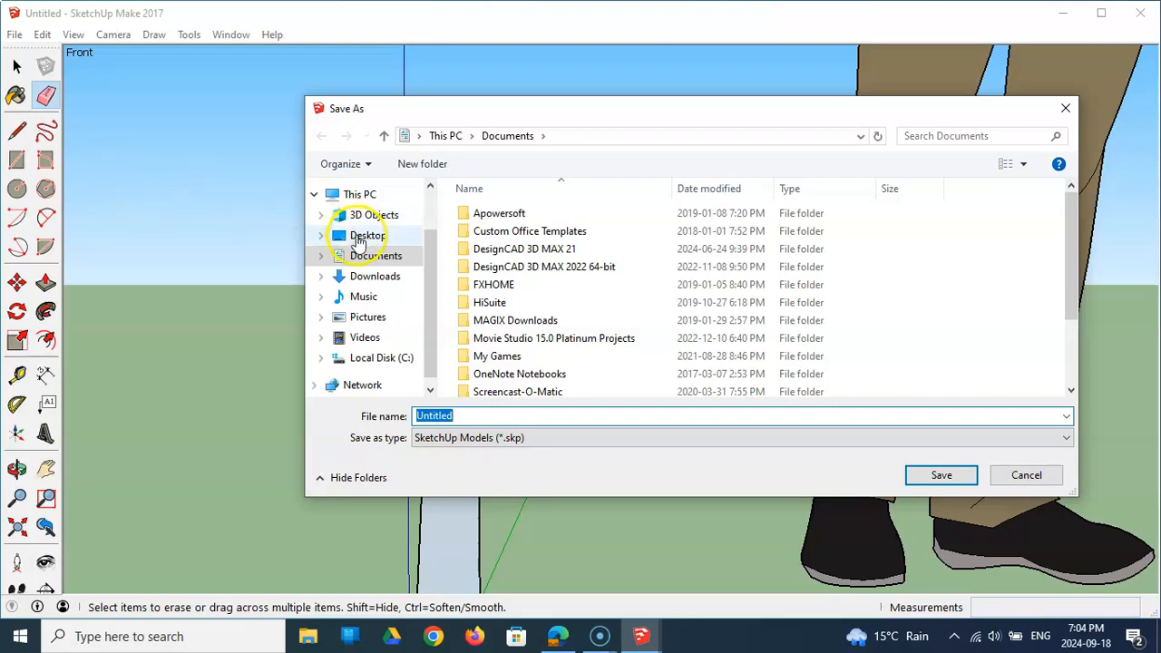
{"action": "left_click", "coordinate": [363, 236]}
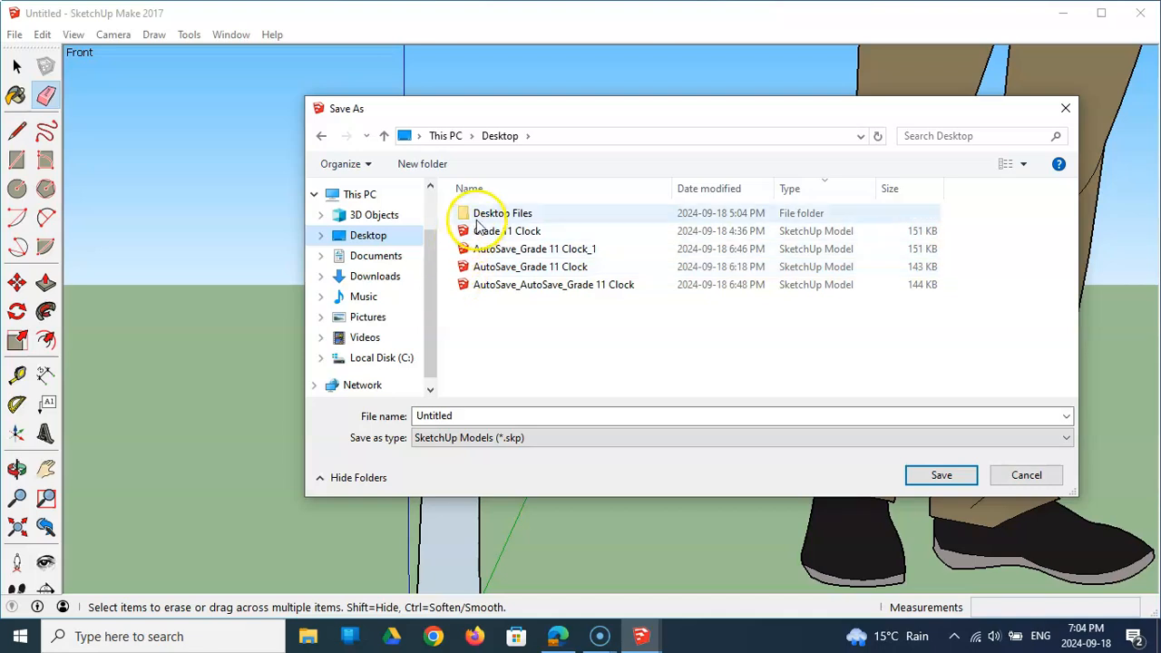
{"action": "left_click", "coordinate": [1046, 483]}
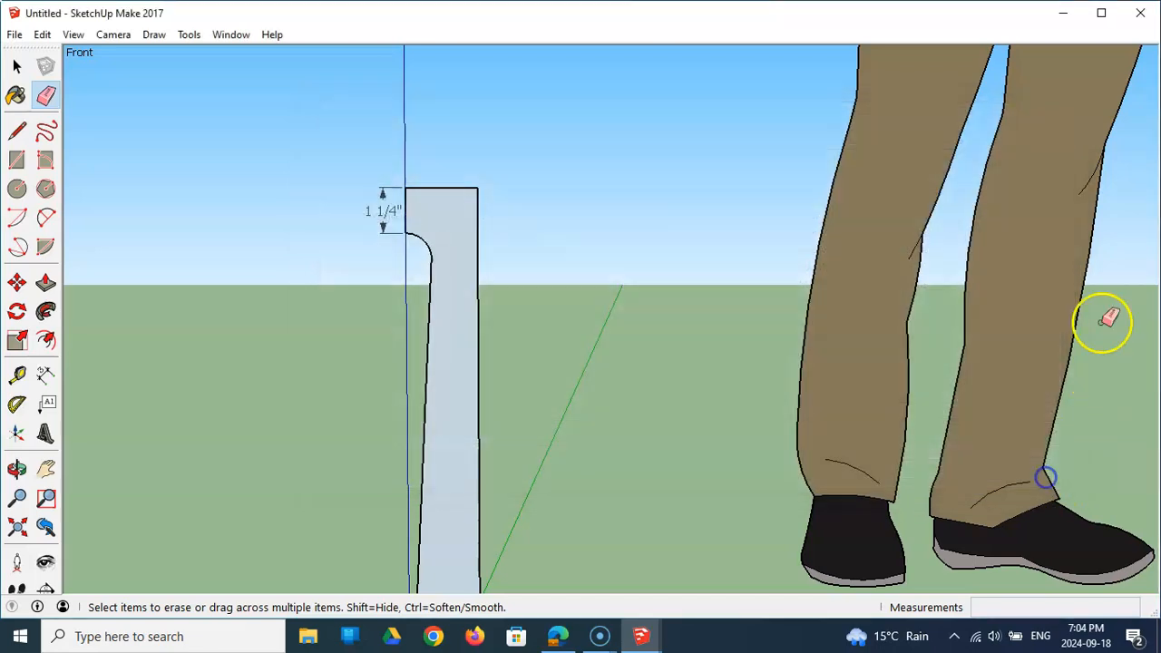
Step: Switch to the Windows desktop, create a folder named Mantle Clock and place it in line with the topmost Grade 11 Clock file
{"action": "left_click", "coordinate": [1062, 12]}
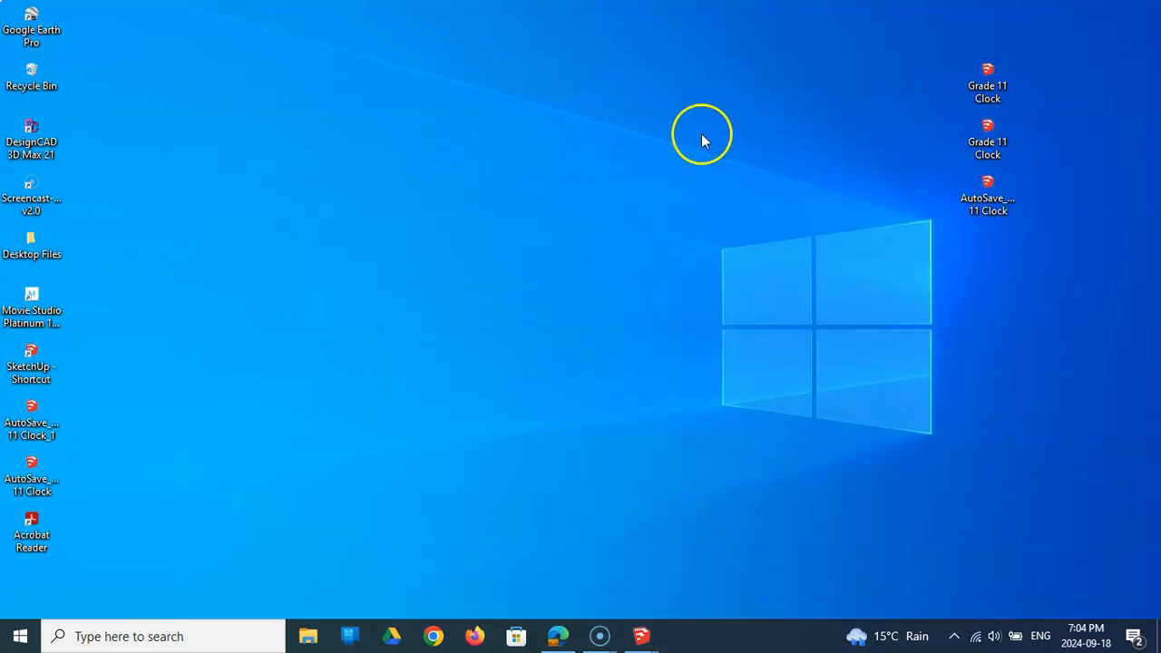
{"action": "right_click", "coordinate": [651, 167]}
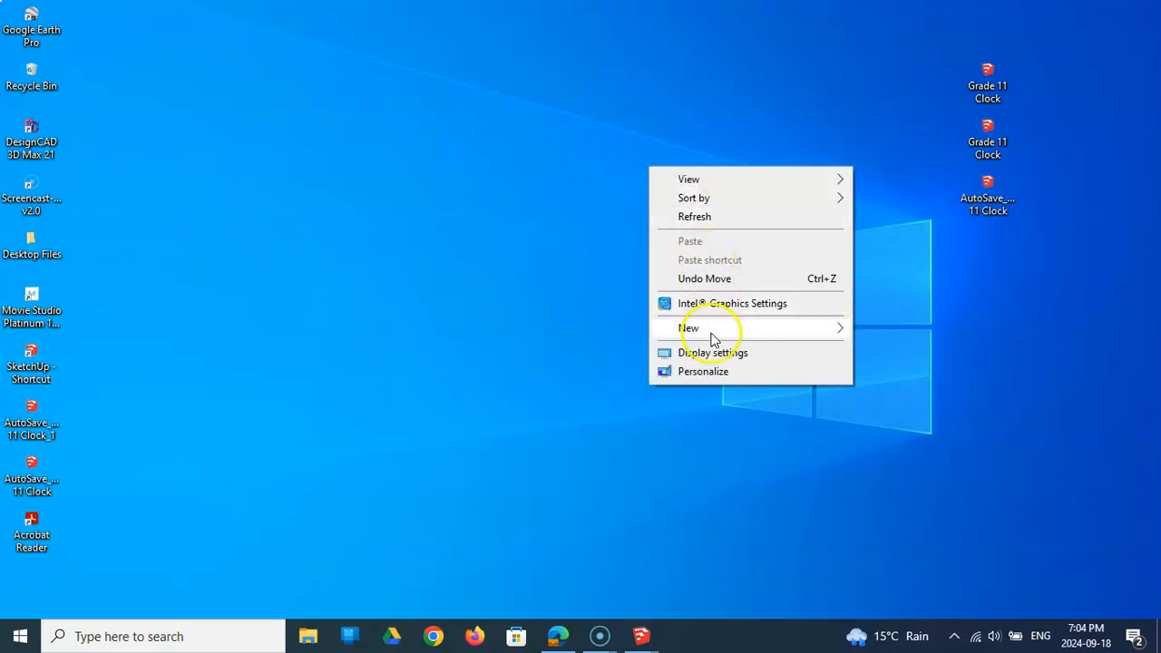
{"action": "mouse_move", "coordinate": [712, 335]}
{"action": "left_click", "coordinate": [887, 329]}
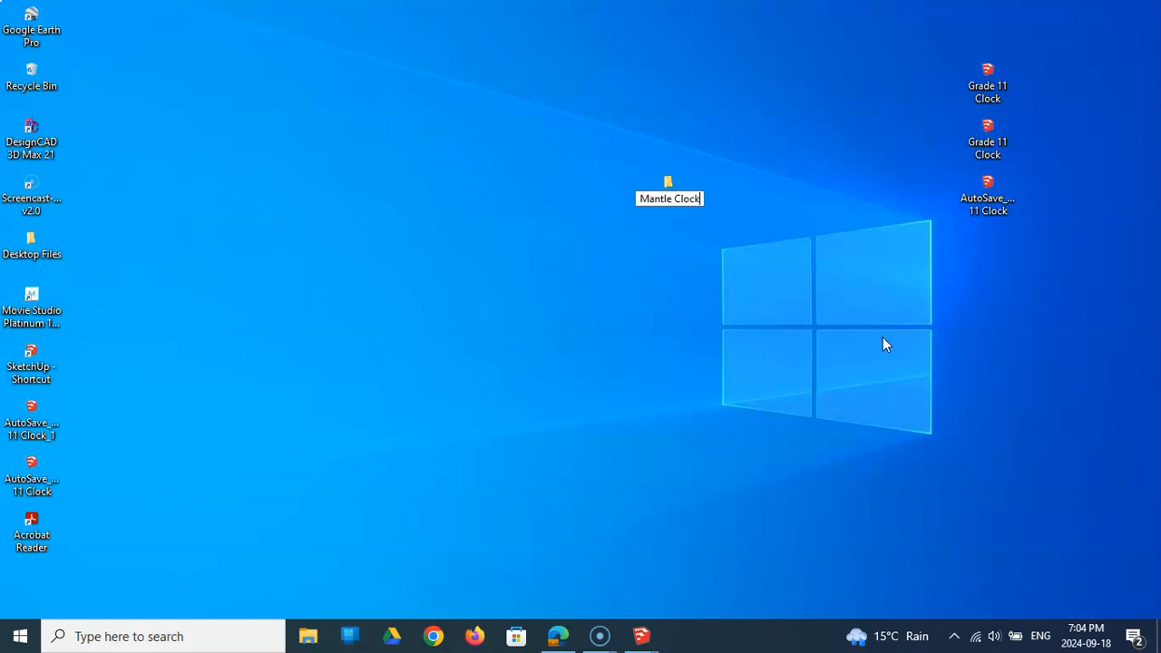
{"action": "type", "text": "Mantle Clock"}
{"action": "left_click", "coordinate": [666, 191]}
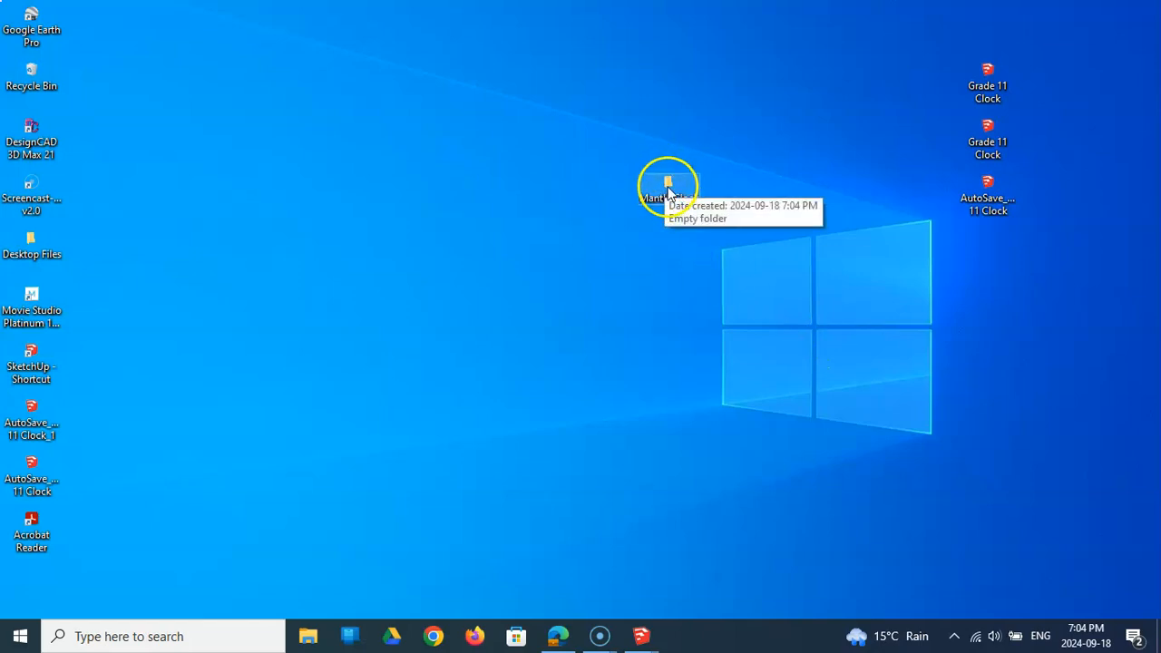
{"action": "left_click_drag", "start_coordinate": [668, 192], "coordinate": [684, 178]}
{"action": "left_click_drag", "start_coordinate": [755, 108], "coordinate": [797, 78]}
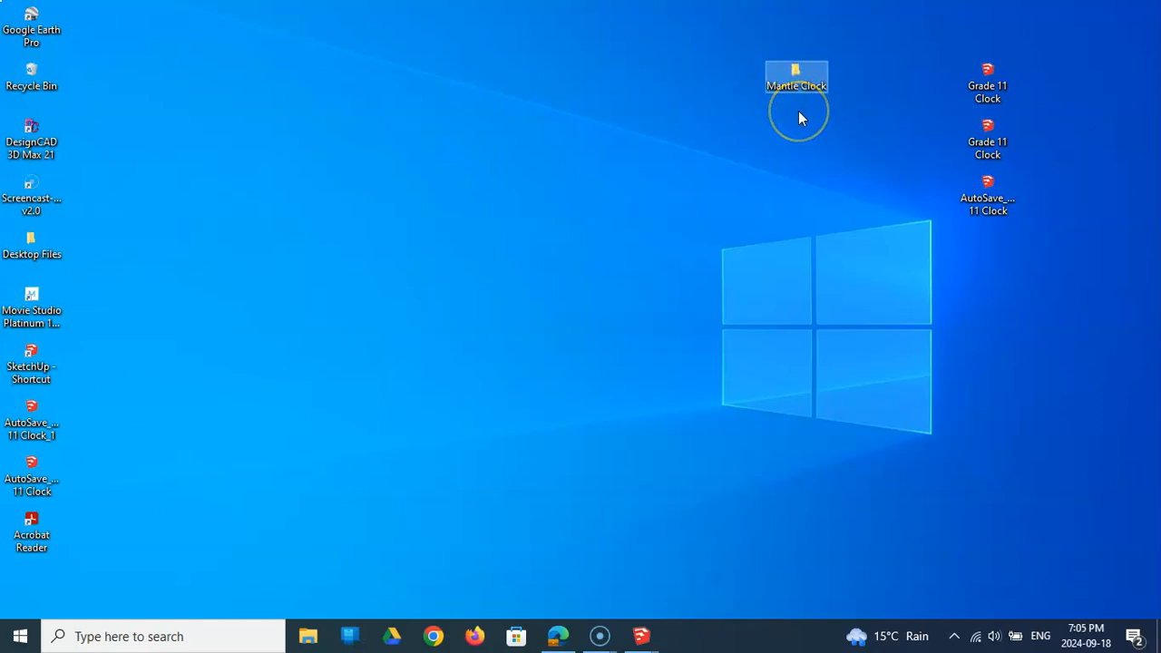
Step: Return to the Untitled SketchUp model and start saving it under a new name in the desktop's Mantle Clock folder
{"action": "left_click", "coordinate": [657, 642]}
{"action": "left_click", "coordinate": [787, 573]}
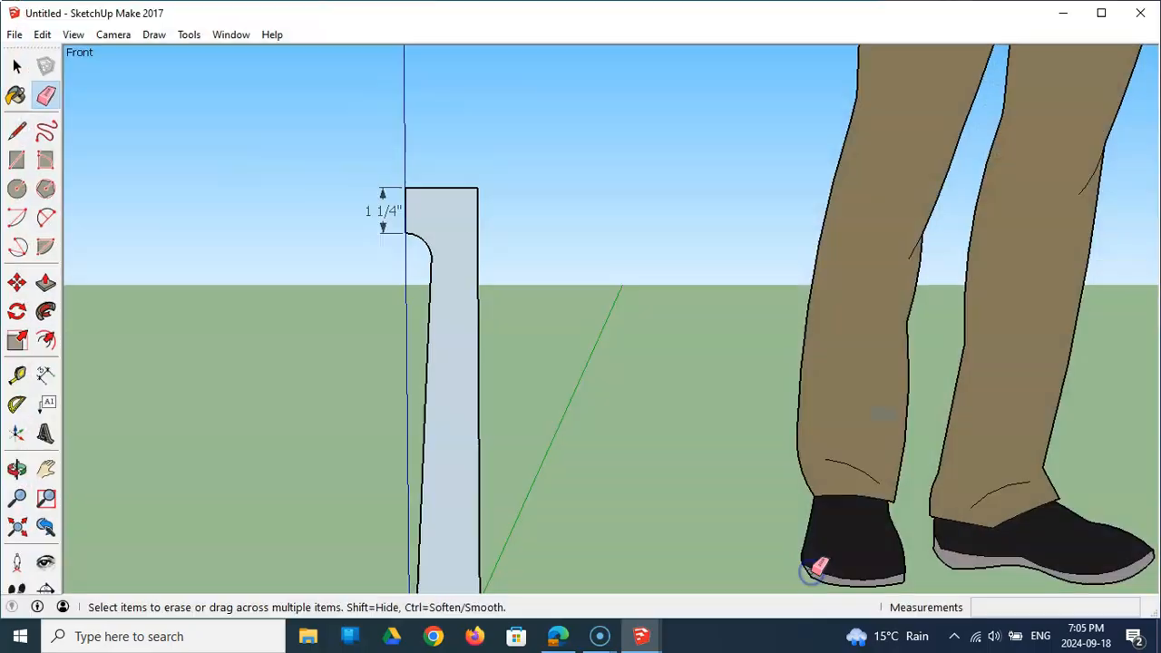
{"action": "left_click", "coordinate": [16, 37]}
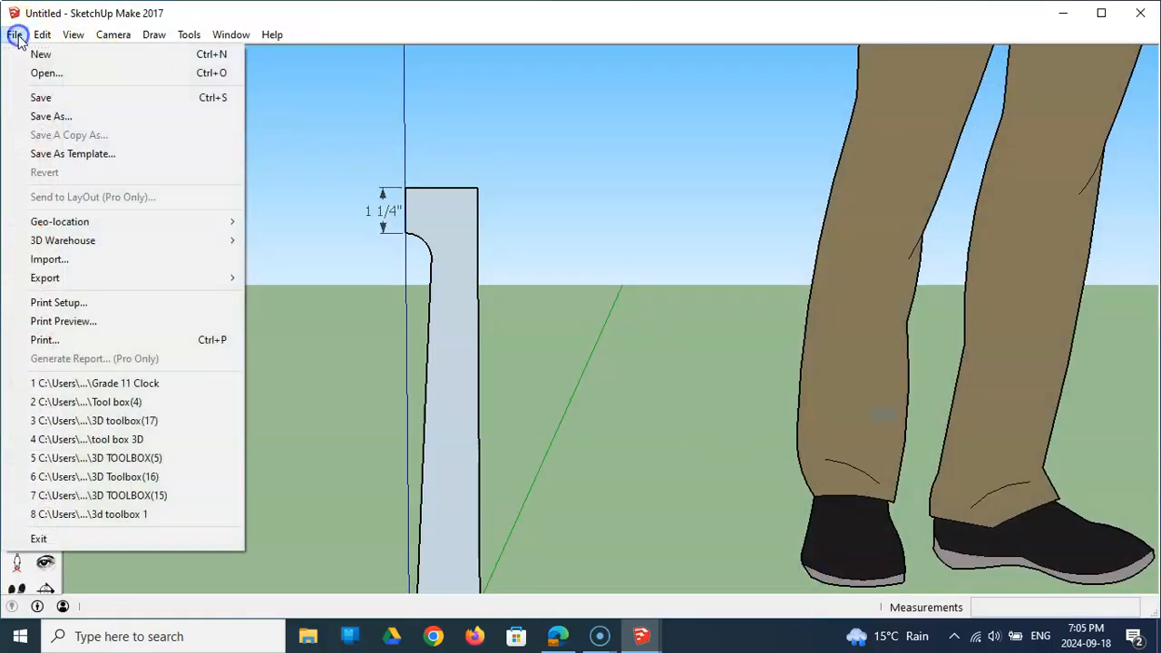
{"action": "left_click", "coordinate": [54, 115]}
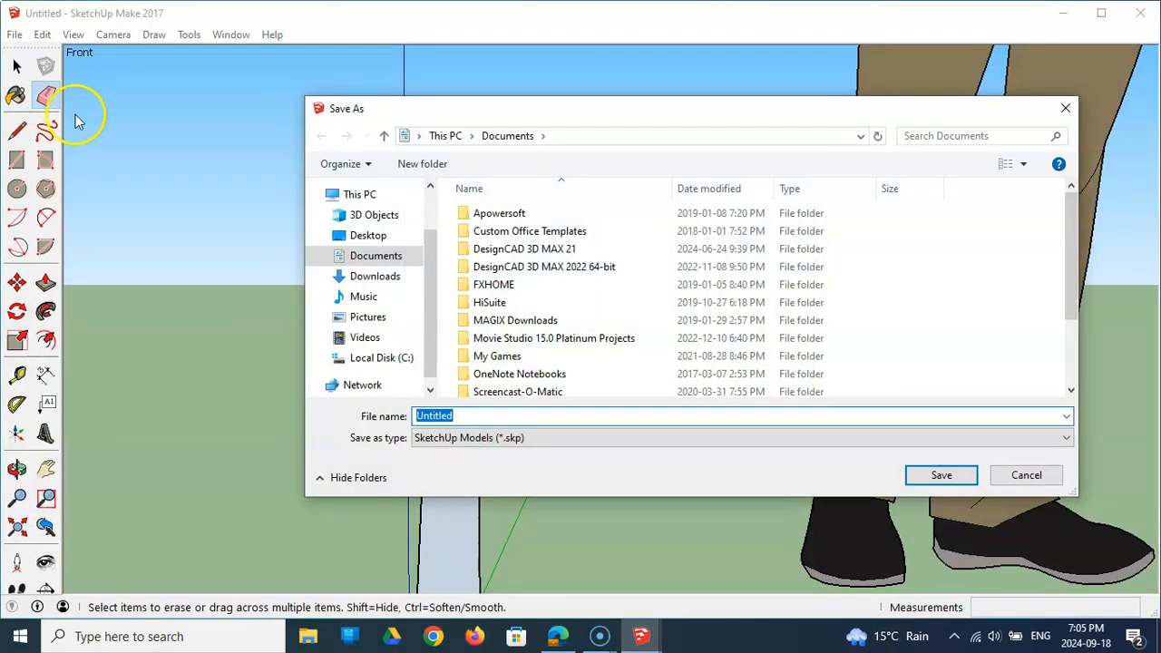
{"action": "left_click", "coordinate": [370, 236]}
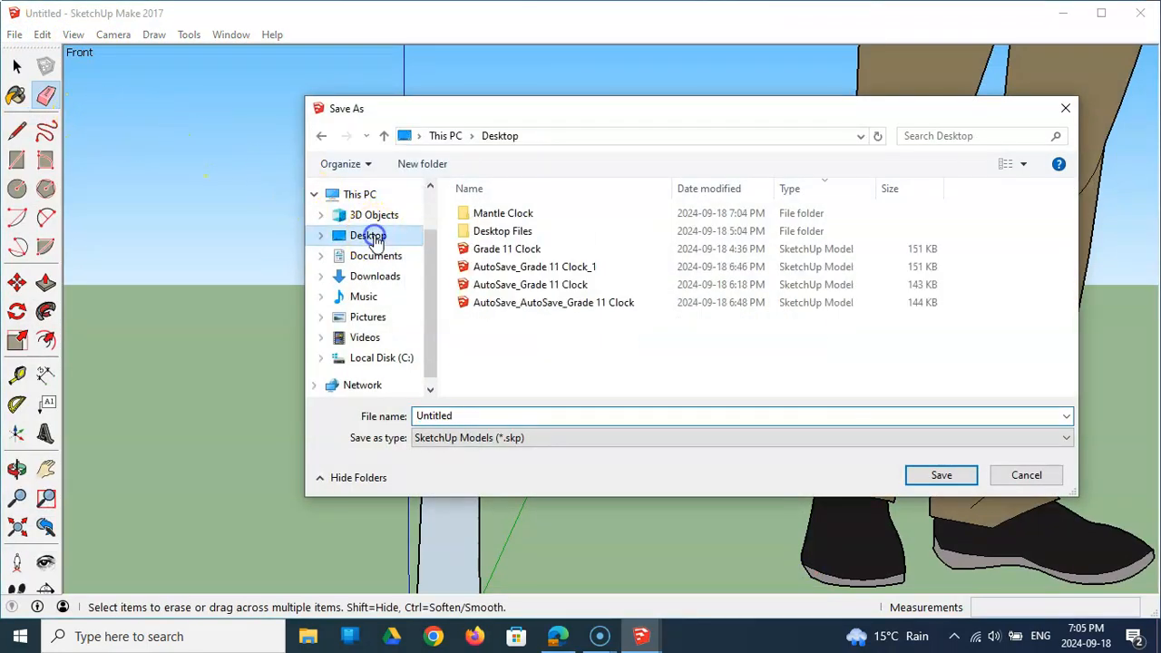
{"action": "left_click", "coordinate": [505, 218]}
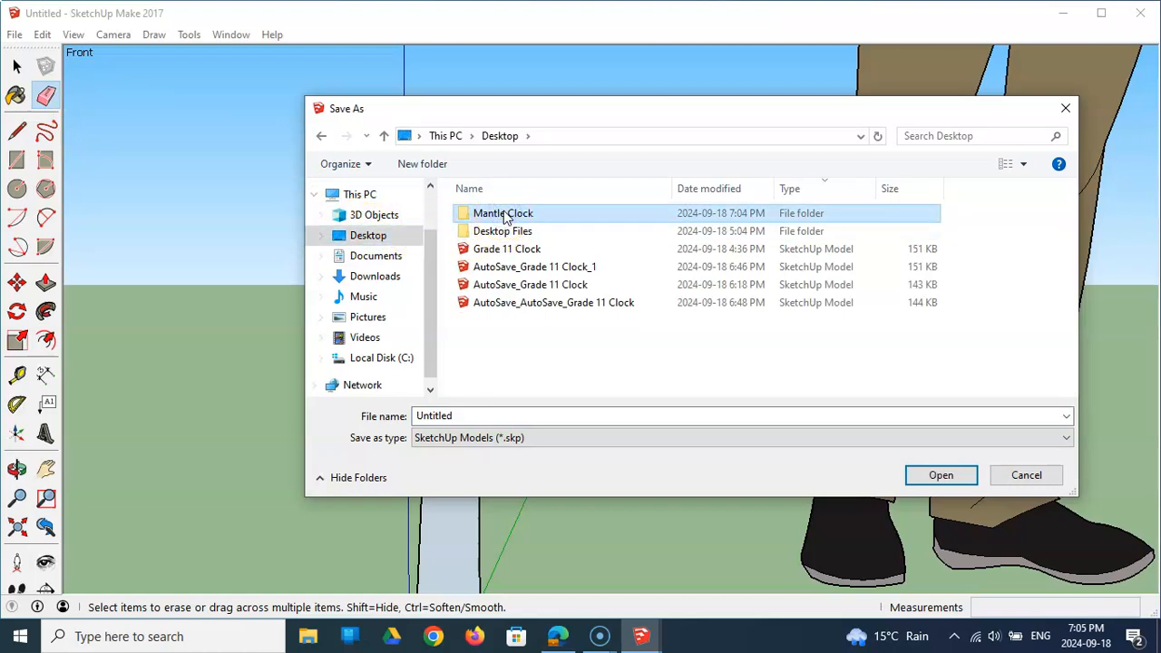
{"action": "double_click", "coordinate": [505, 215]}
Step: Check the clock reference photo in the browser and save the SketchUp model as Craftsman Clock Model
{"action": "double_click", "coordinate": [437, 415]}
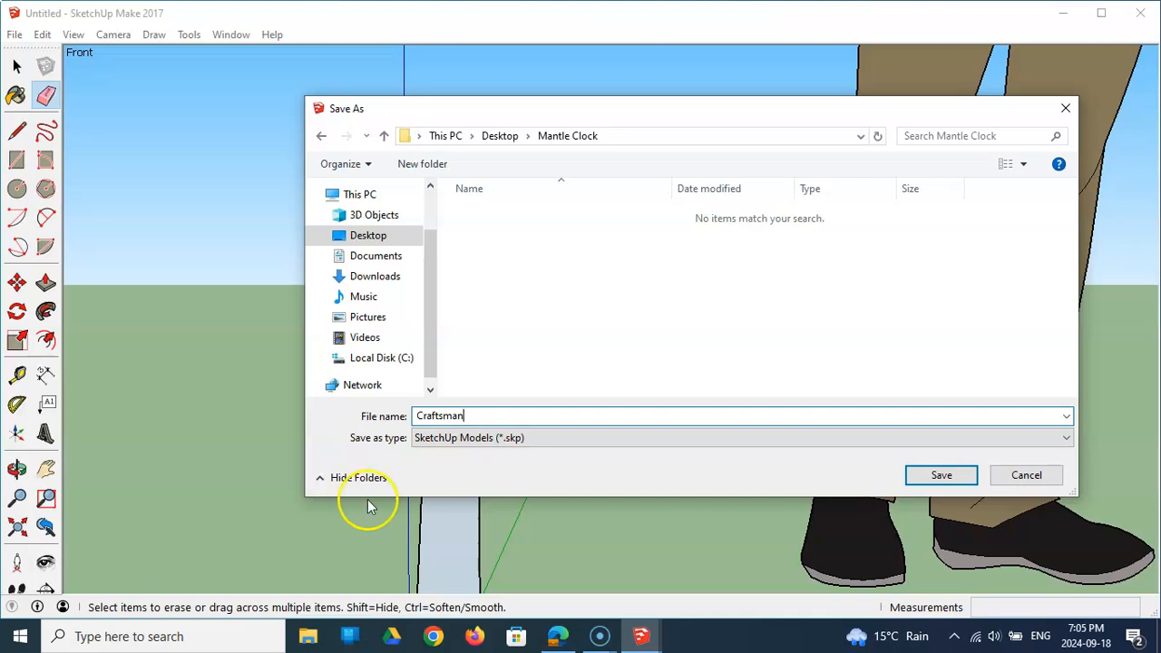
{"action": "left_click", "coordinate": [556, 638]}
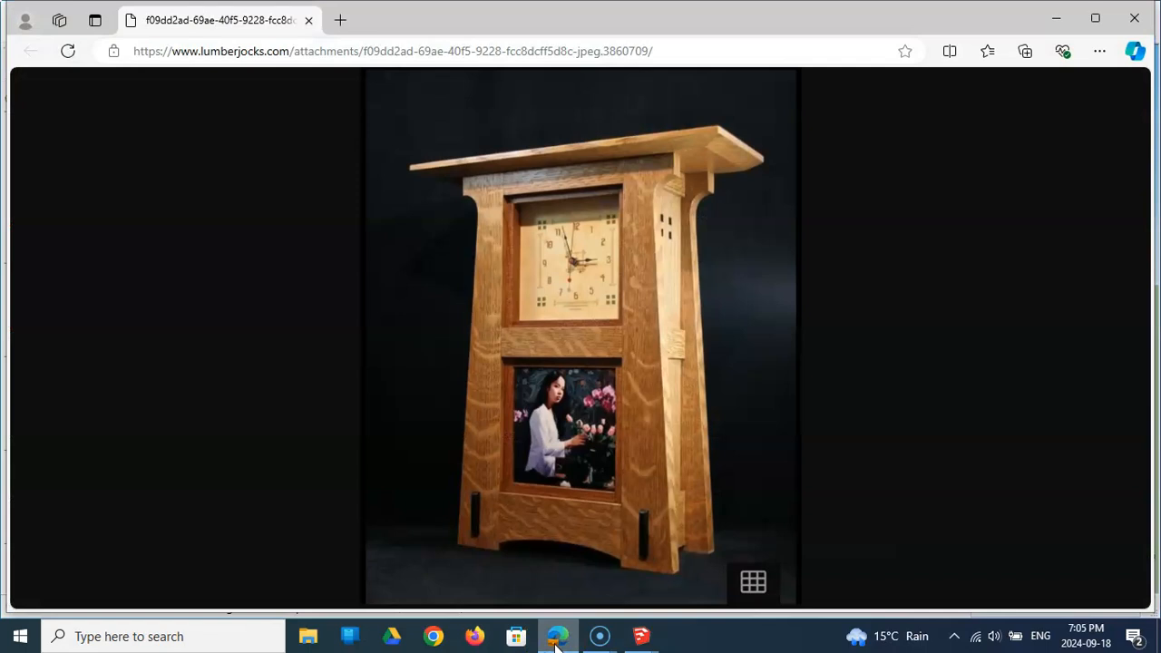
{"action": "left_click", "coordinate": [641, 636]}
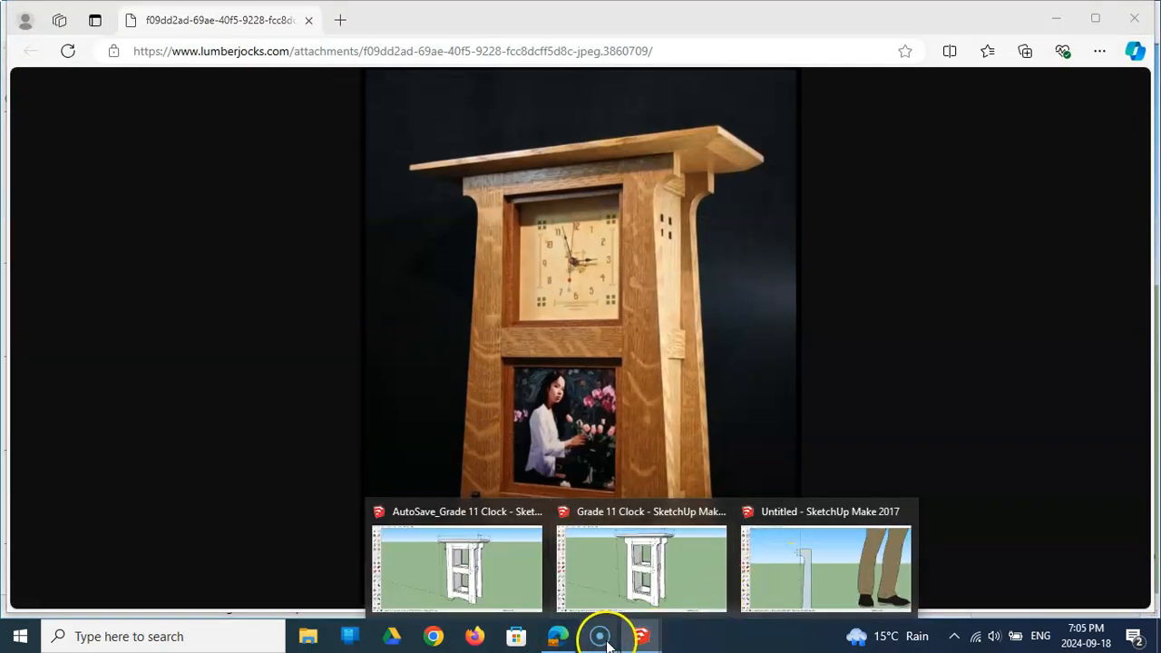
{"action": "left_click", "coordinate": [798, 570]}
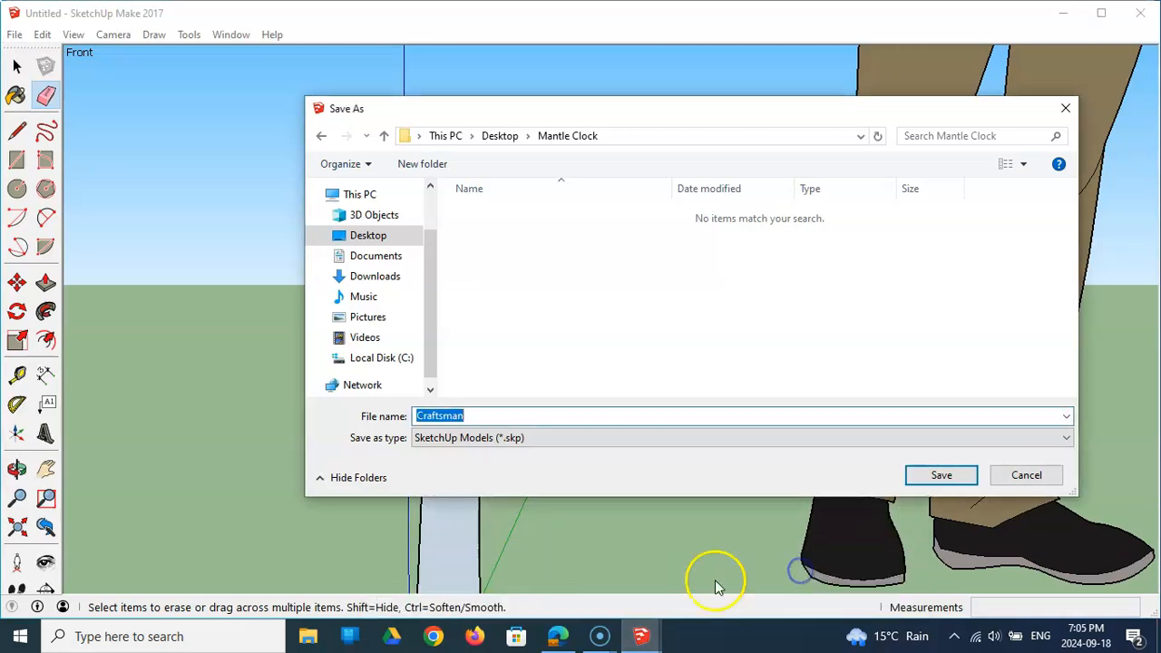
{"action": "left_click", "coordinate": [473, 413]}
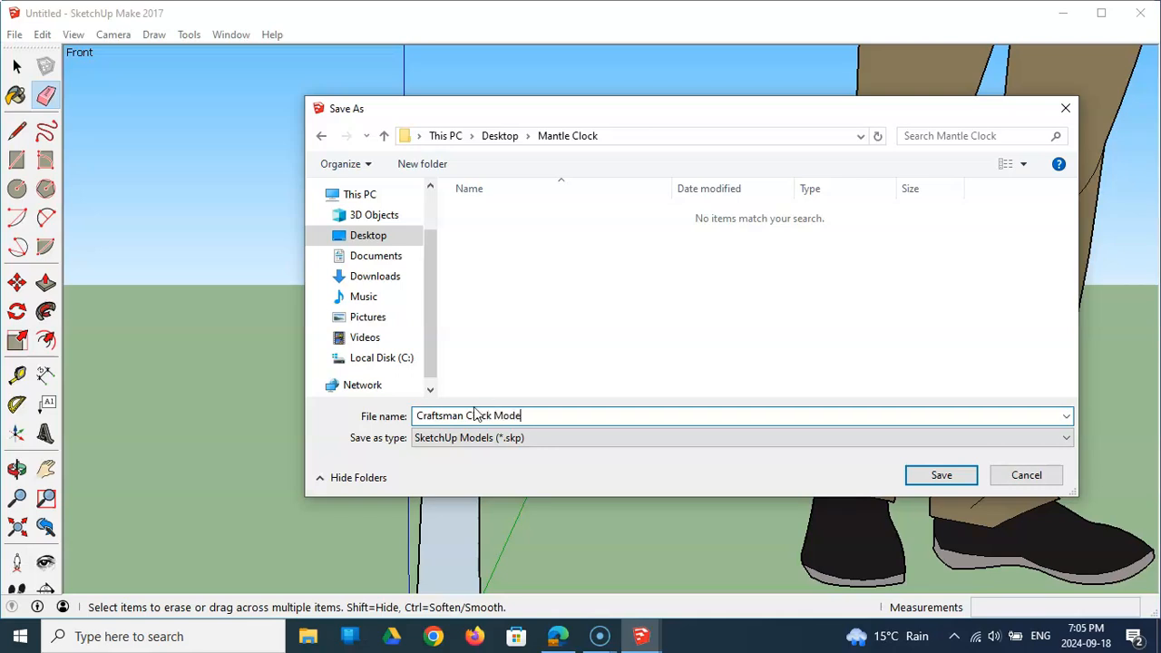
{"action": "left_click", "coordinate": [940, 475]}
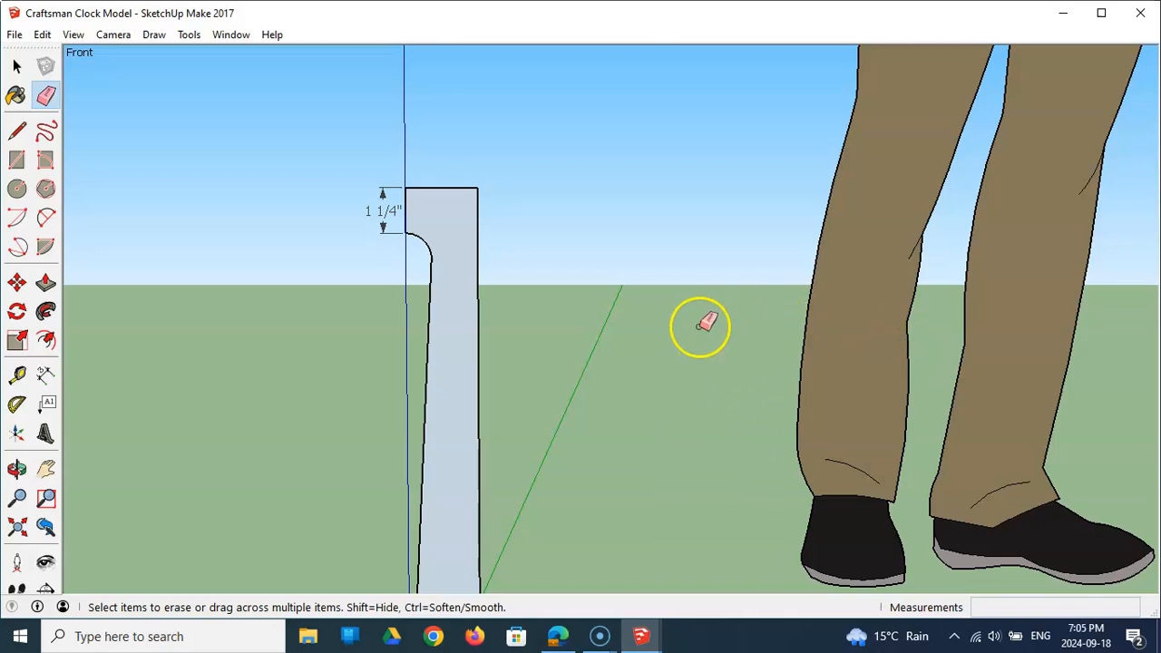
Step: Push/Pull the tapered upright's front face to give the piece a thickness of 3/4 inch
{"action": "scroll", "coordinate": [706, 321], "scroll_direction": "down", "scroll_amount": 5}
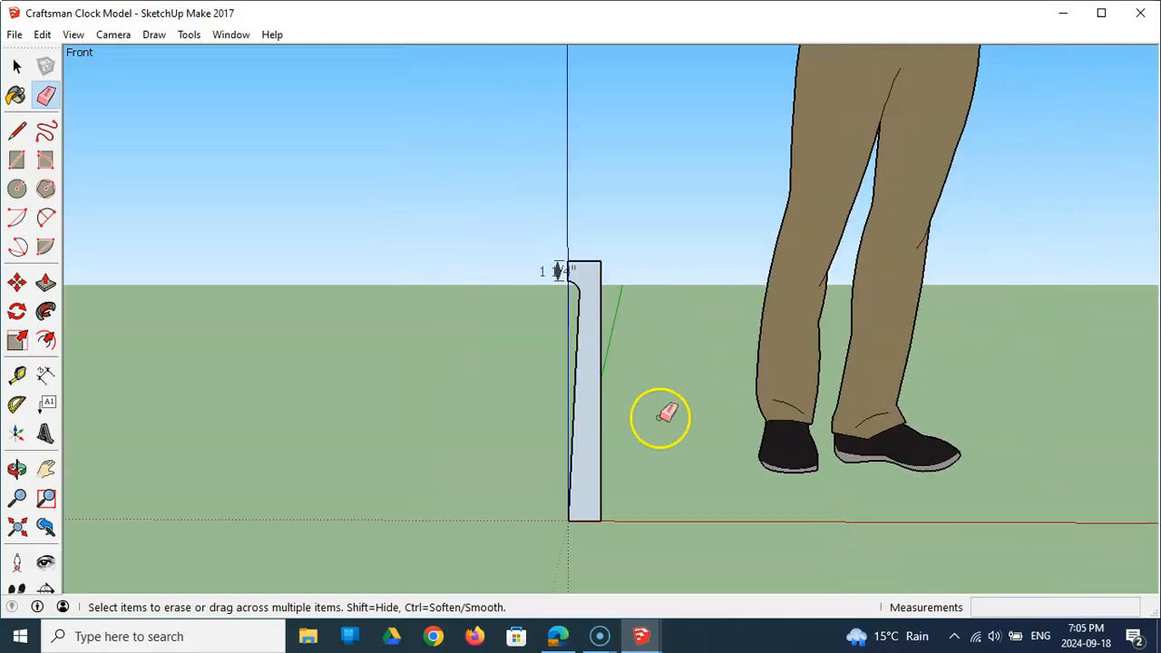
{"action": "scroll", "coordinate": [607, 449], "scroll_direction": "up", "scroll_amount": 3}
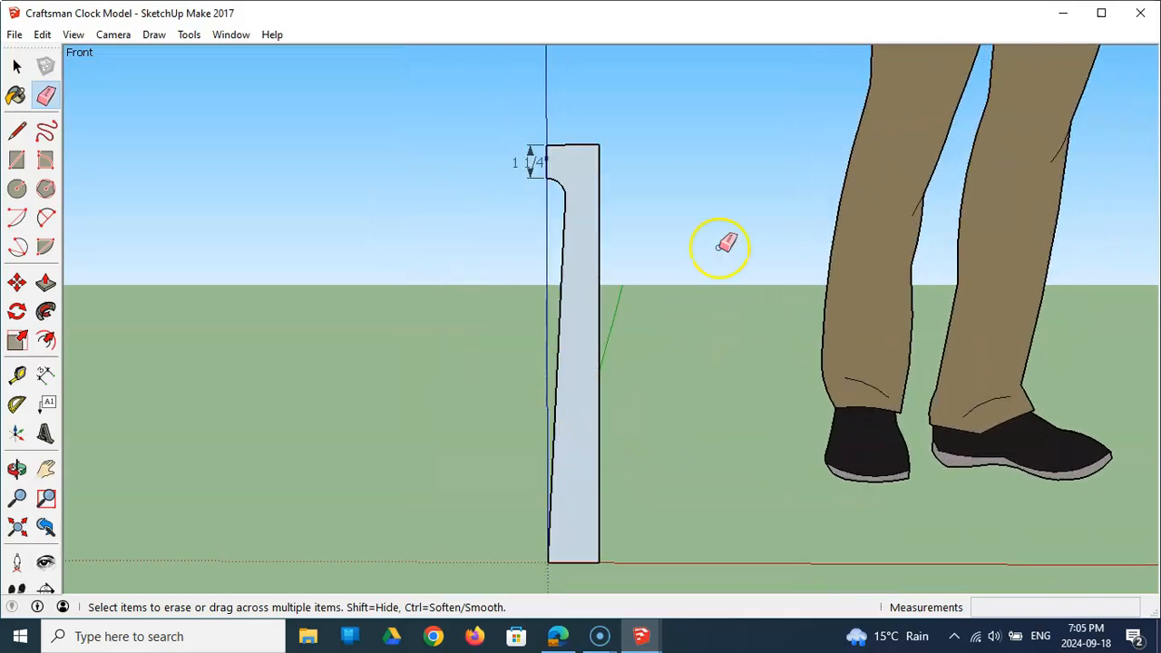
{"action": "middle_click_drag", "start_coordinate": [647, 324], "coordinate": [639, 354]}
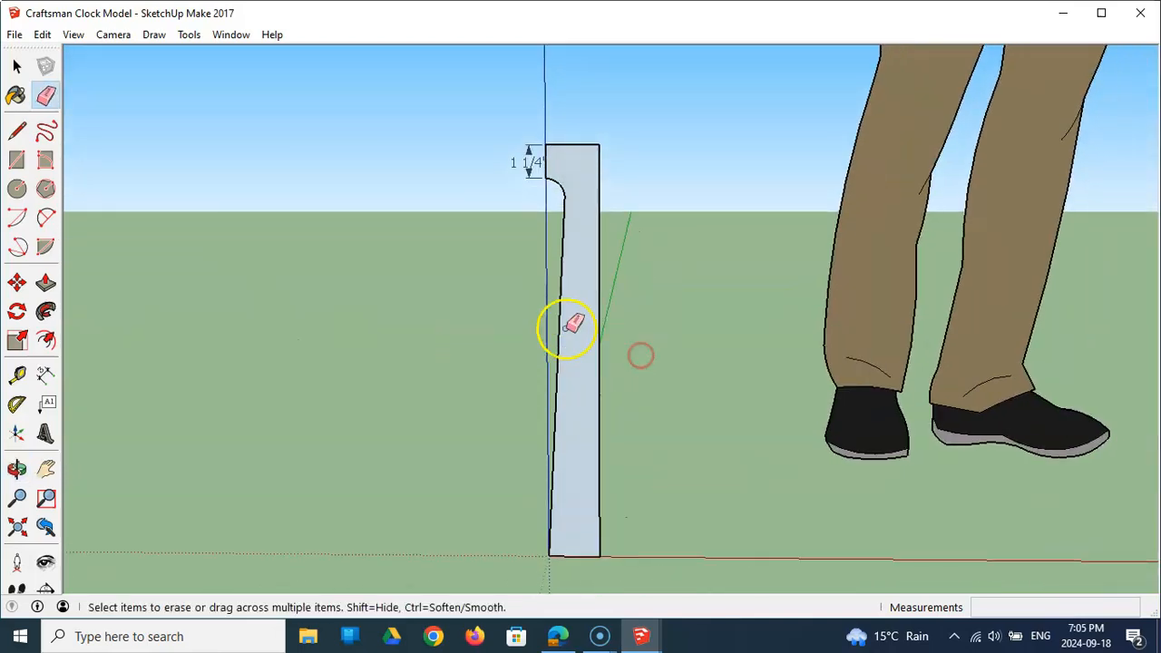
{"action": "left_click", "coordinate": [47, 285]}
{"action": "left_click", "coordinate": [587, 409]}
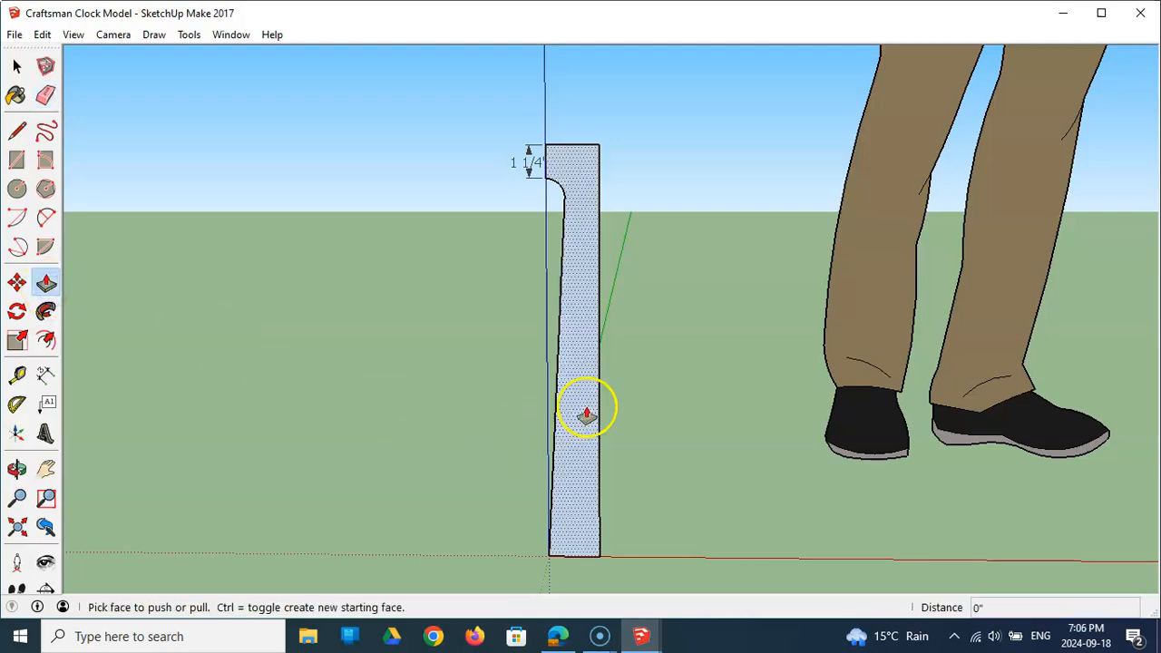
{"action": "mouse_move", "coordinate": [583, 418]}
{"action": "left_mouse_down"}
{"action": "mouse_move", "coordinate": [648, 378]}
{"action": "mouse_move", "coordinate": [505, 469]}
{"action": "mouse_move", "coordinate": [665, 366]}
{"action": "left_mouse_up"}
{"action": "middle_click_drag", "start_coordinate": [643, 394], "coordinate": [534, 412]}
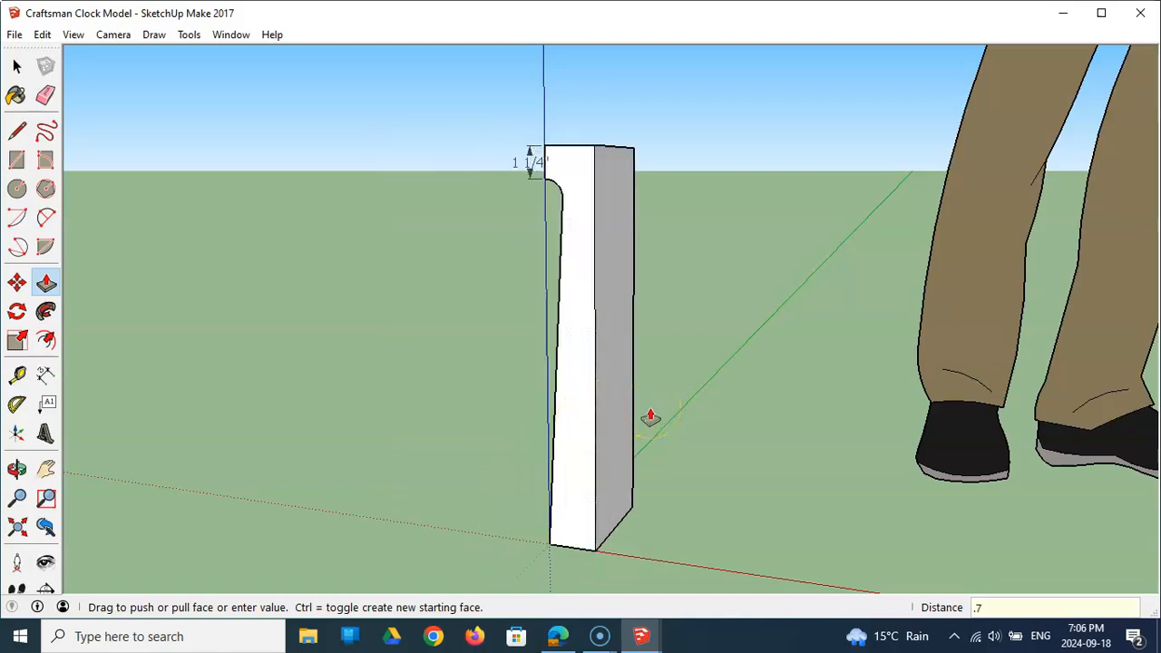
{"action": "key", "text": "Return"}
{"action": "middle_click_drag", "start_coordinate": [674, 393], "coordinate": [790, 368]}
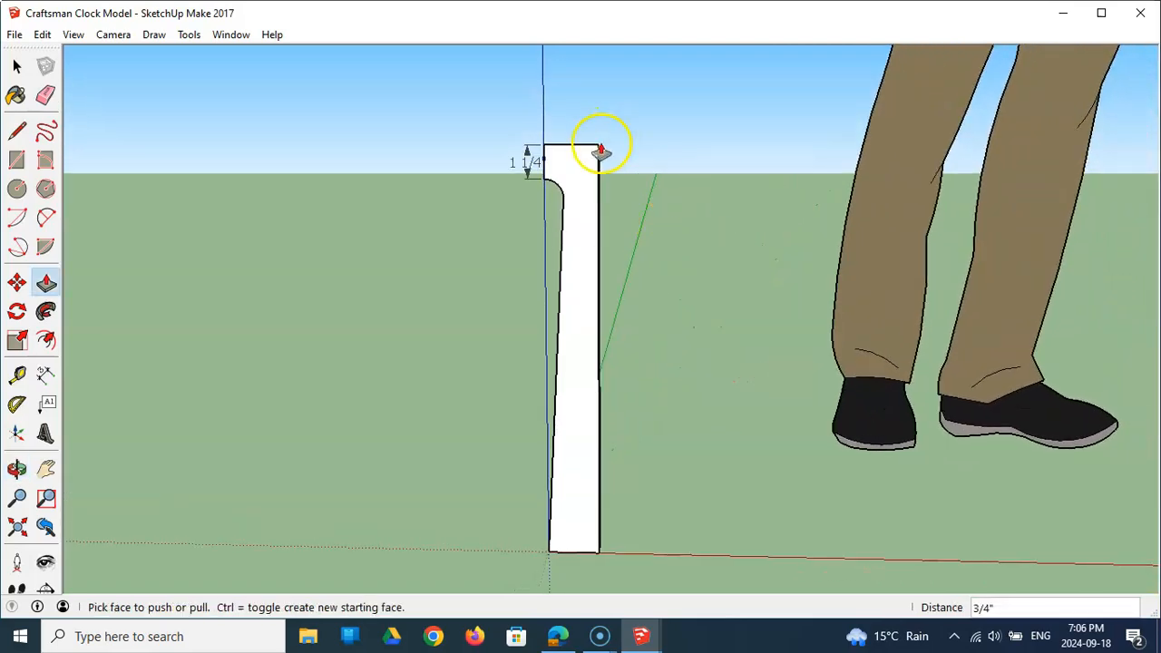
Step: Draw a top rail 5 inches wide and 1.5 inches tall, starting at the upright's upper inner corner
{"action": "left_click", "coordinate": [17, 133]}
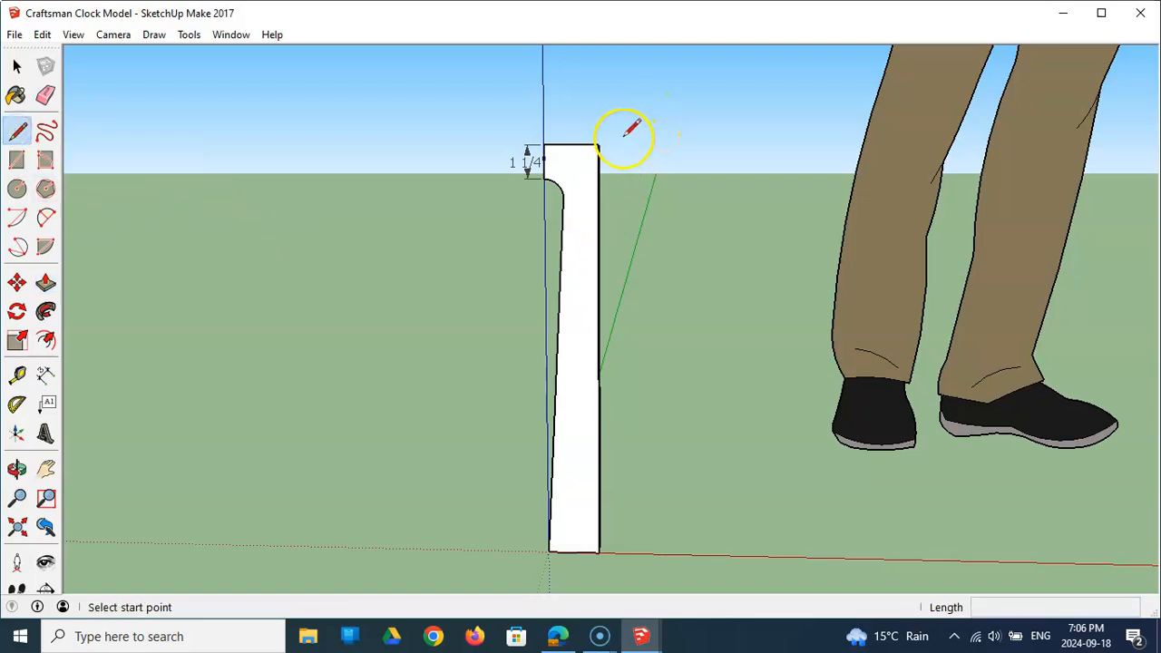
{"action": "left_click", "coordinate": [597, 145]}
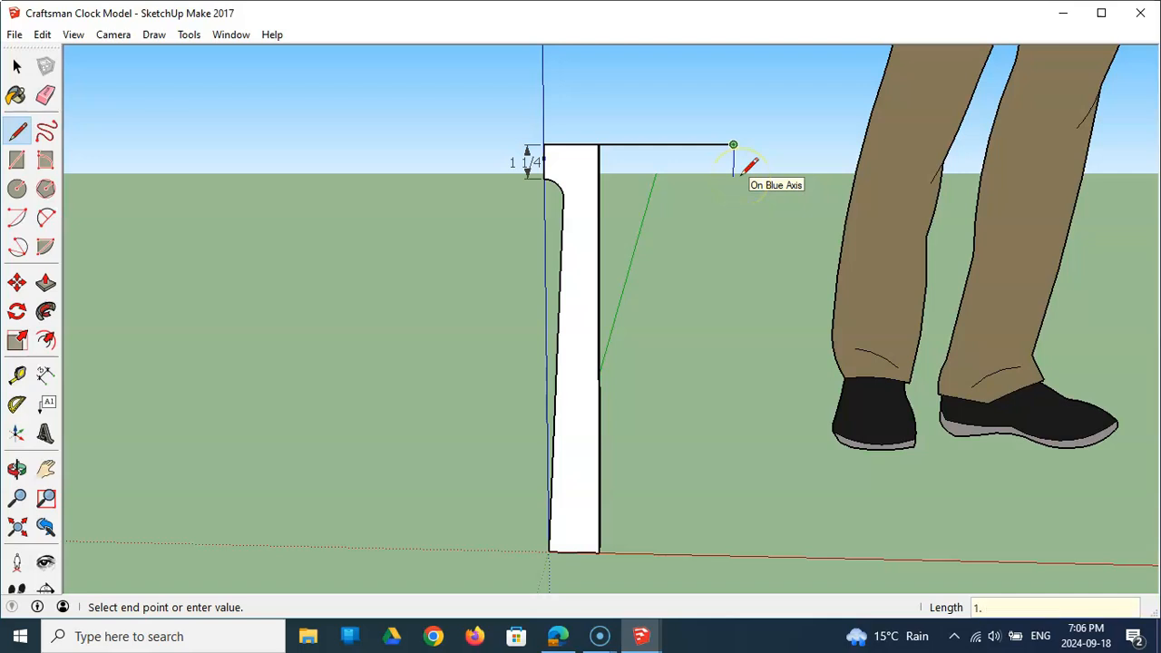
{"action": "key", "text": "Return"}
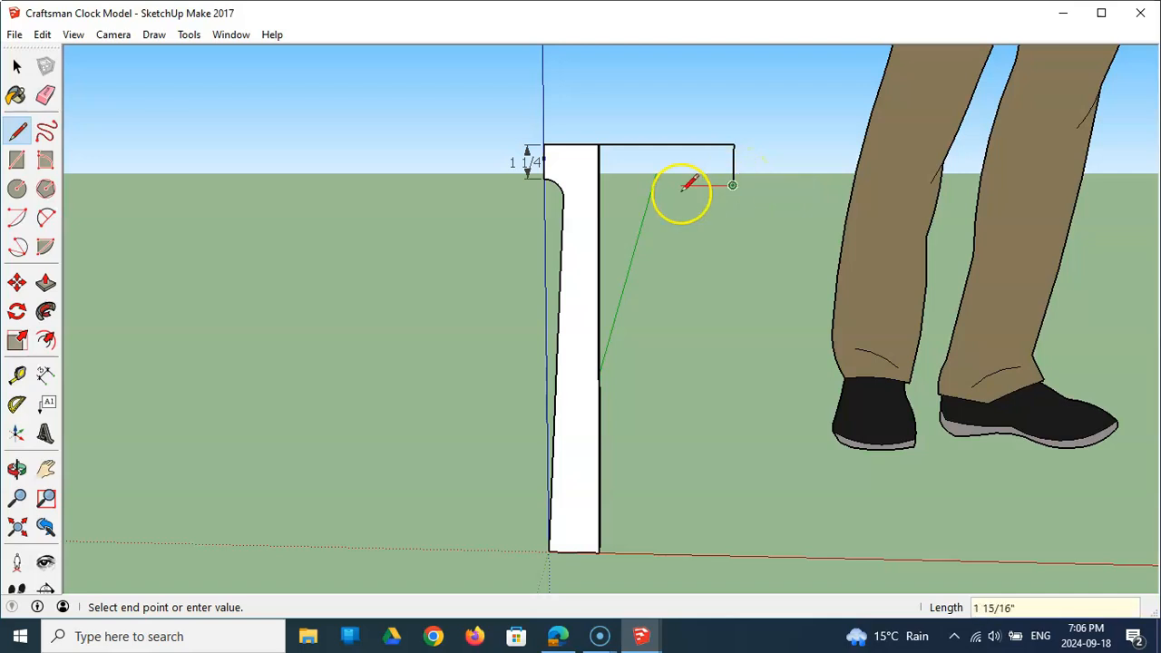
{"action": "type", "text": "5"}
{"action": "key", "text": "Return"}
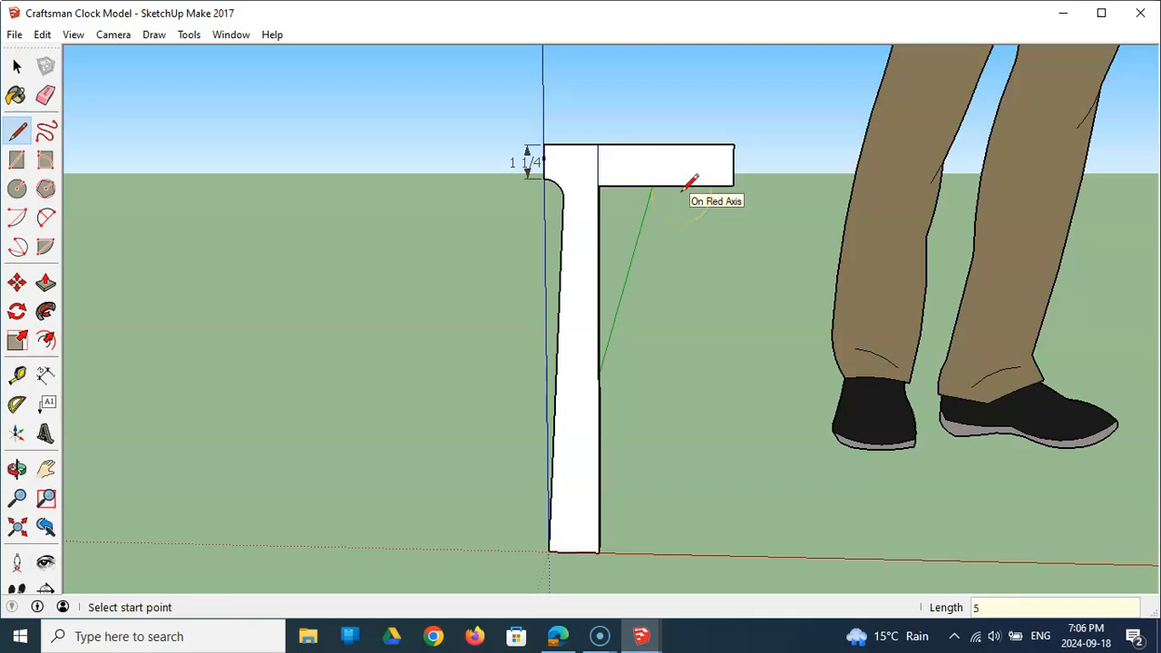
Step: Mark 5 inches down the upright's inner edge from the top rail and draw a 5-inch horizontal line outward from that point
{"action": "left_click", "coordinate": [600, 187]}
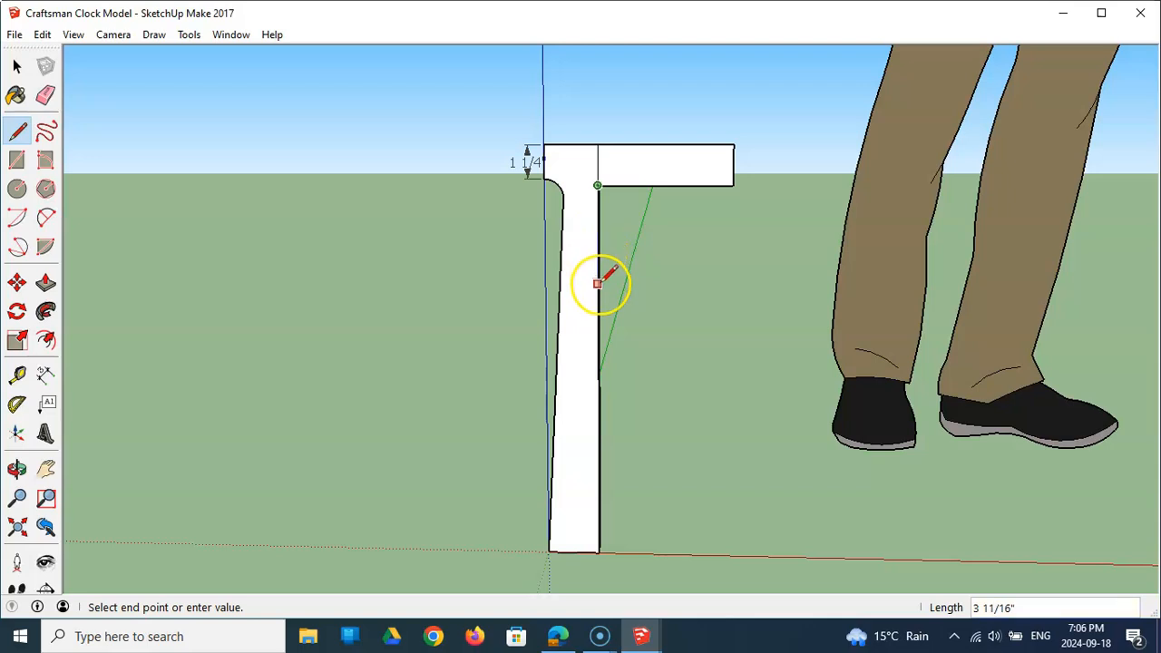
{"action": "key", "text": "Return"}
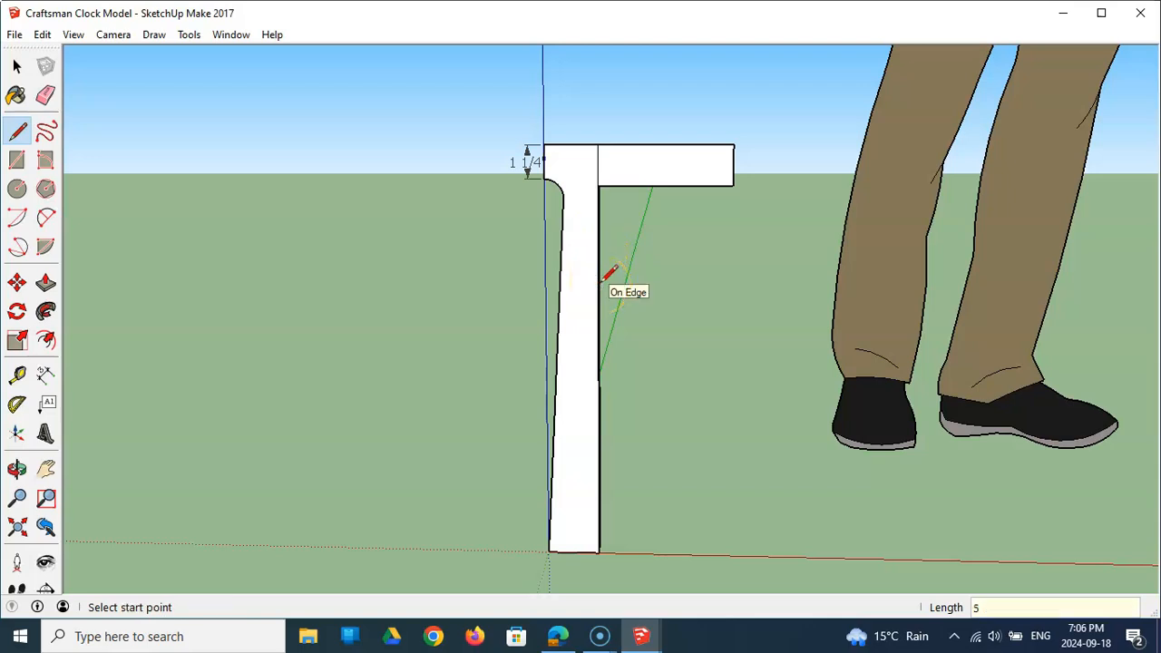
{"action": "middle_click_drag", "start_coordinate": [638, 300], "coordinate": [580, 300]}
{"action": "scroll", "coordinate": [588, 286], "scroll_direction": "up", "scroll_amount": 3}
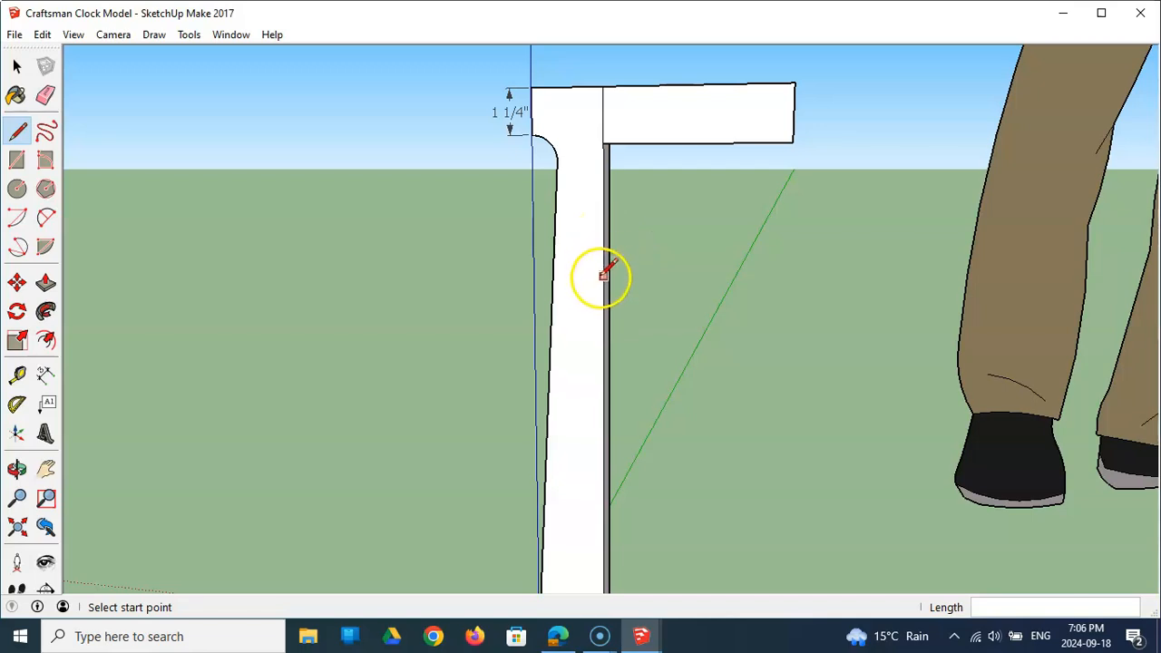
{"action": "left_click", "coordinate": [603, 329]}
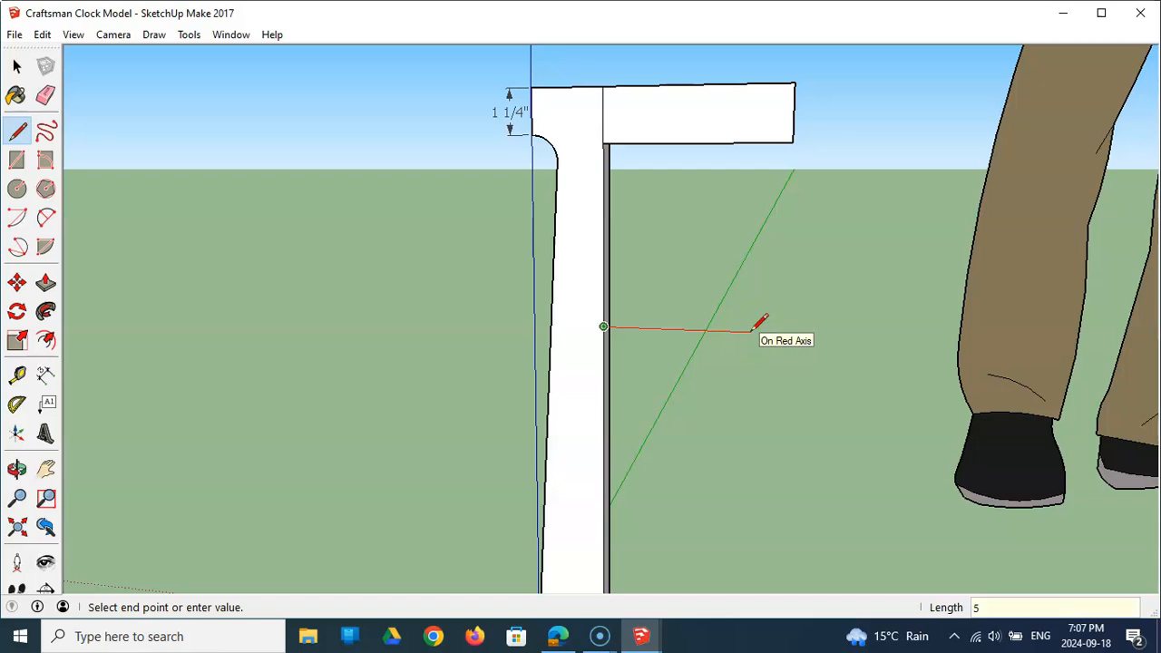
{"action": "left_click", "coordinate": [786, 333]}
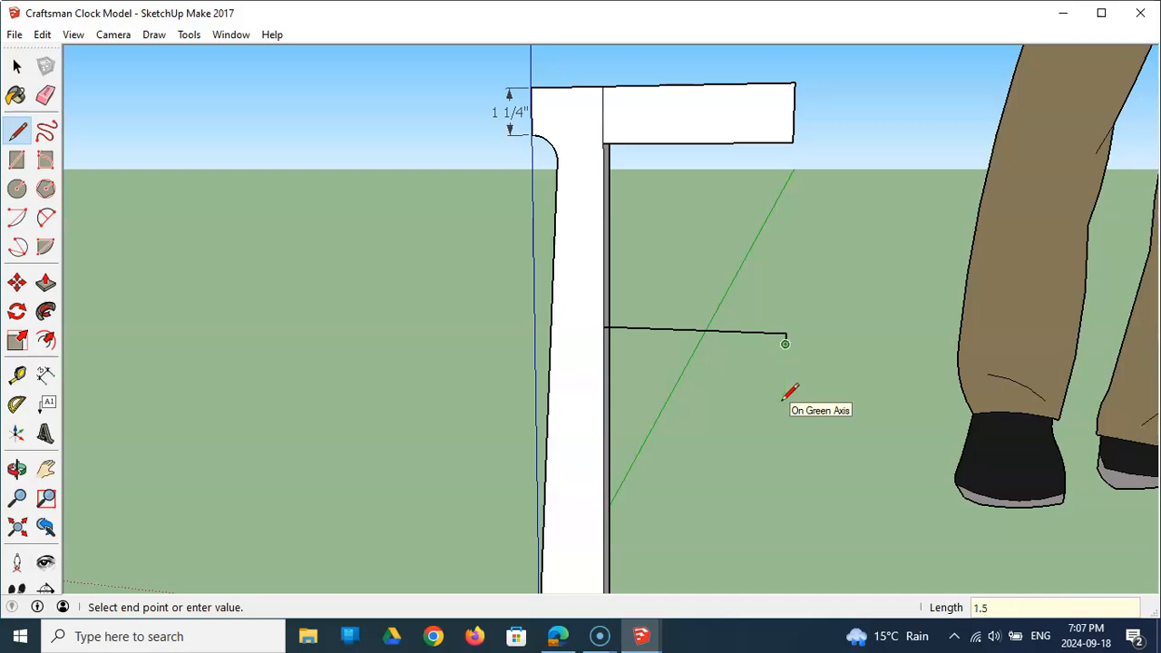
Step: Erase the stray line at the middle rail's outer end and complete the rail with a 1.5-inch vertical edge and a parallel lower edge
{"action": "mouse_move", "coordinate": [850, 414]}
{"action": "middle_mouse_down"}
{"action": "mouse_move", "coordinate": [387, 369]}
{"action": "mouse_move", "coordinate": [399, 396]}
{"action": "mouse_move", "coordinate": [679, 477]}
{"action": "mouse_move", "coordinate": [878, 510]}
{"action": "mouse_move", "coordinate": [828, 450]}
{"action": "mouse_move", "coordinate": [840, 387]}
{"action": "mouse_move", "coordinate": [810, 467]}
{"action": "mouse_move", "coordinate": [775, 482]}
{"action": "middle_mouse_up"}
{"action": "left_click", "coordinate": [45, 95]}
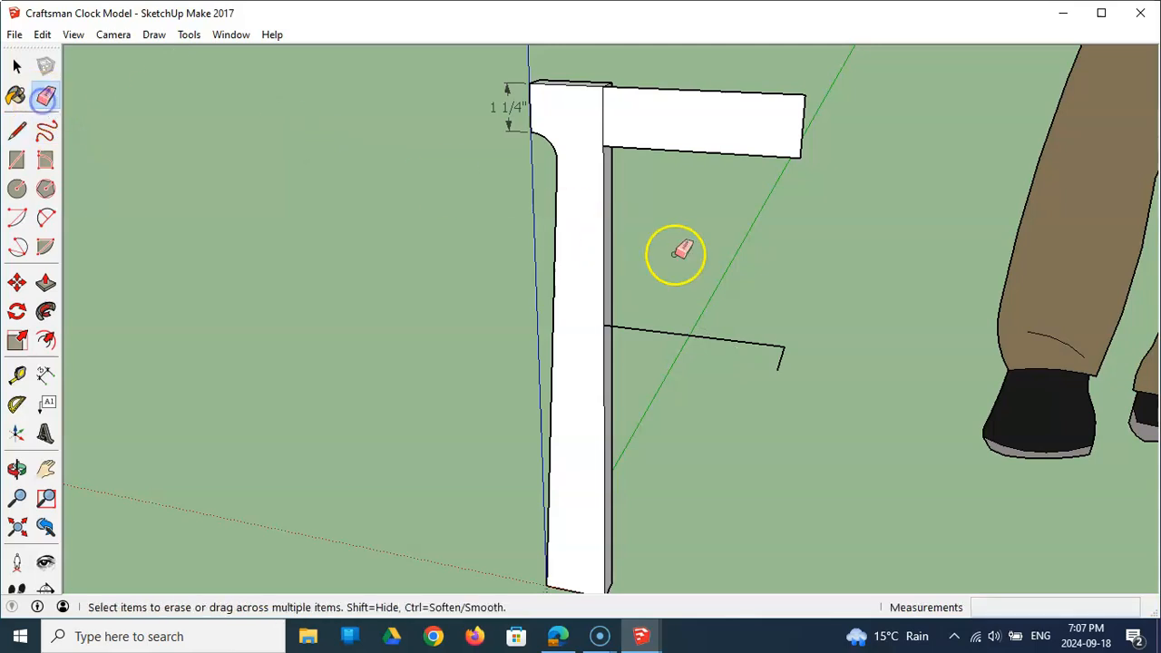
{"action": "left_click", "coordinate": [780, 360]}
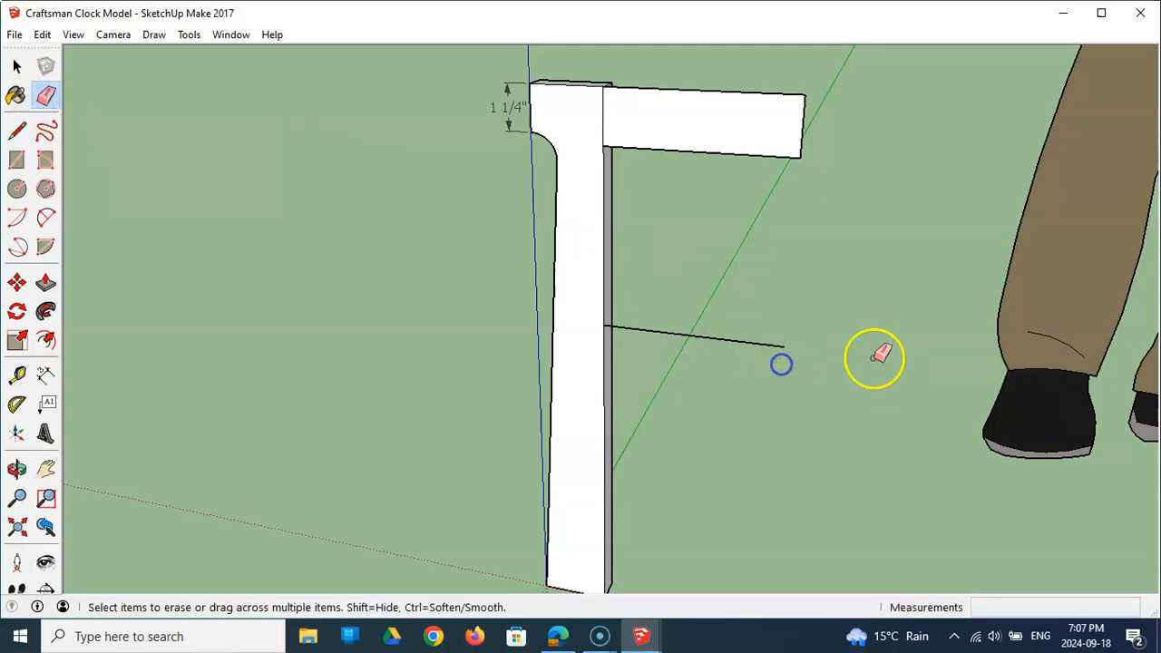
{"action": "left_click", "coordinate": [25, 136]}
{"action": "left_click", "coordinate": [781, 347]}
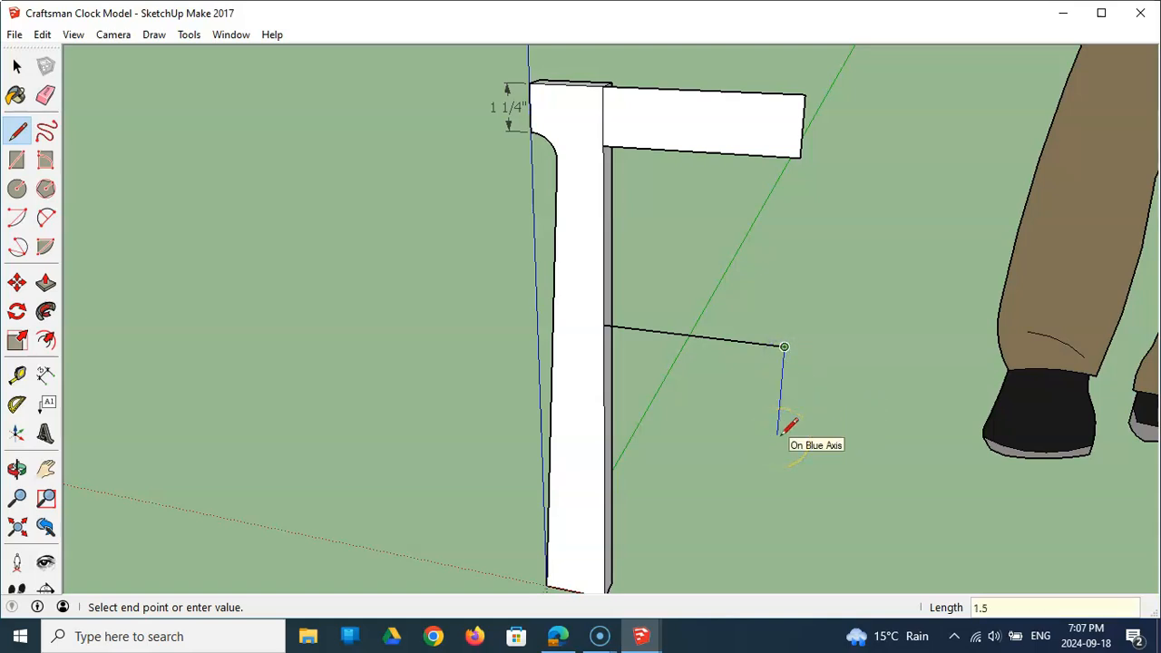
{"action": "left_click", "coordinate": [603, 373]}
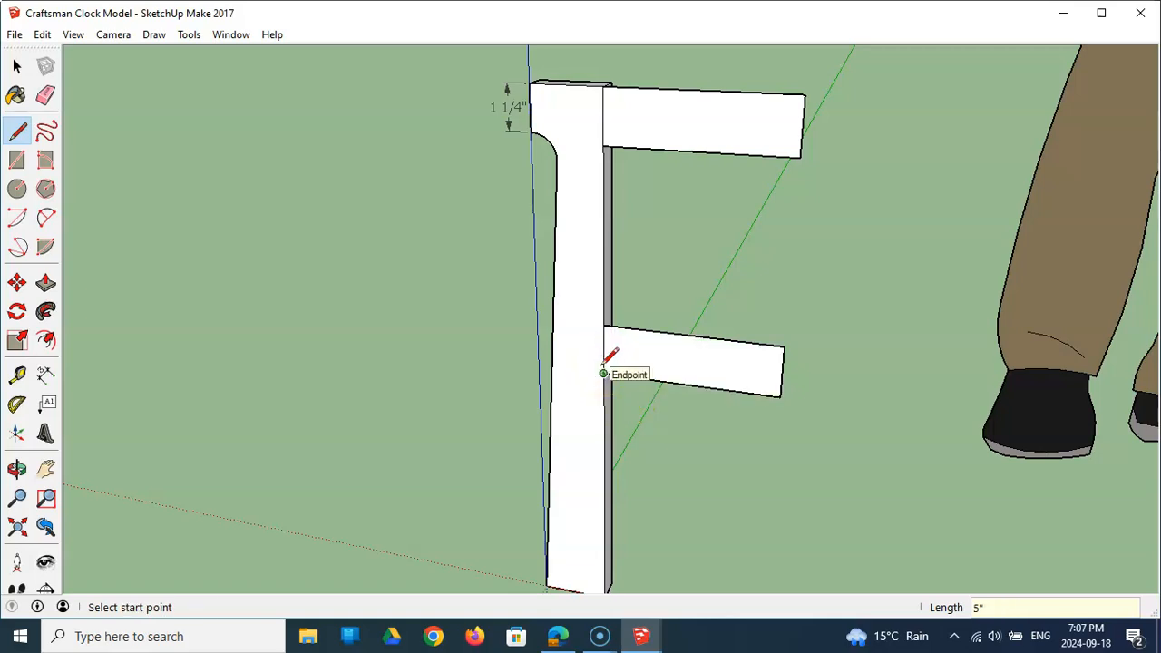
Step: Check the bottom rail's offset above the foot in the Grade 11 Clock model and return to the Craftsman Clock Model
{"action": "scroll", "coordinate": [622, 389], "scroll_direction": "down", "scroll_amount": 4}
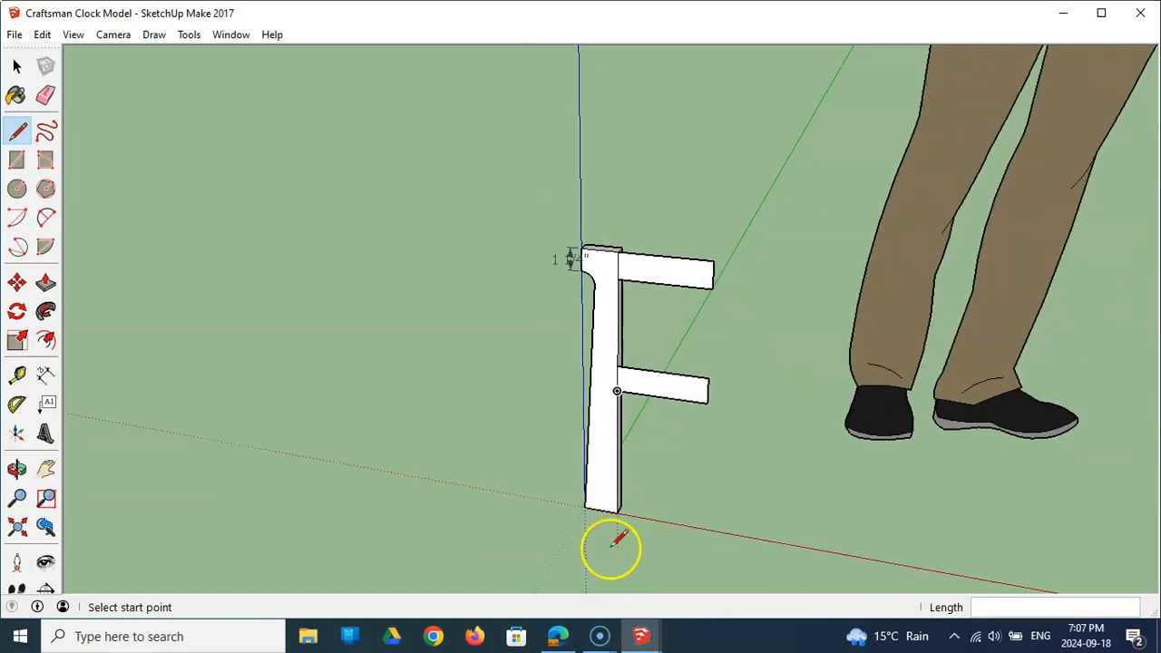
{"action": "scroll", "coordinate": [612, 547], "scroll_direction": "up", "scroll_amount": 3}
{"action": "scroll", "coordinate": [615, 544], "scroll_direction": "up", "scroll_amount": 4}
{"action": "mouse_move", "coordinate": [632, 477]}
{"action": "middle_mouse_down"}
{"action": "mouse_move", "coordinate": [708, 457]}
{"action": "mouse_move", "coordinate": [683, 430]}
{"action": "middle_mouse_up"}
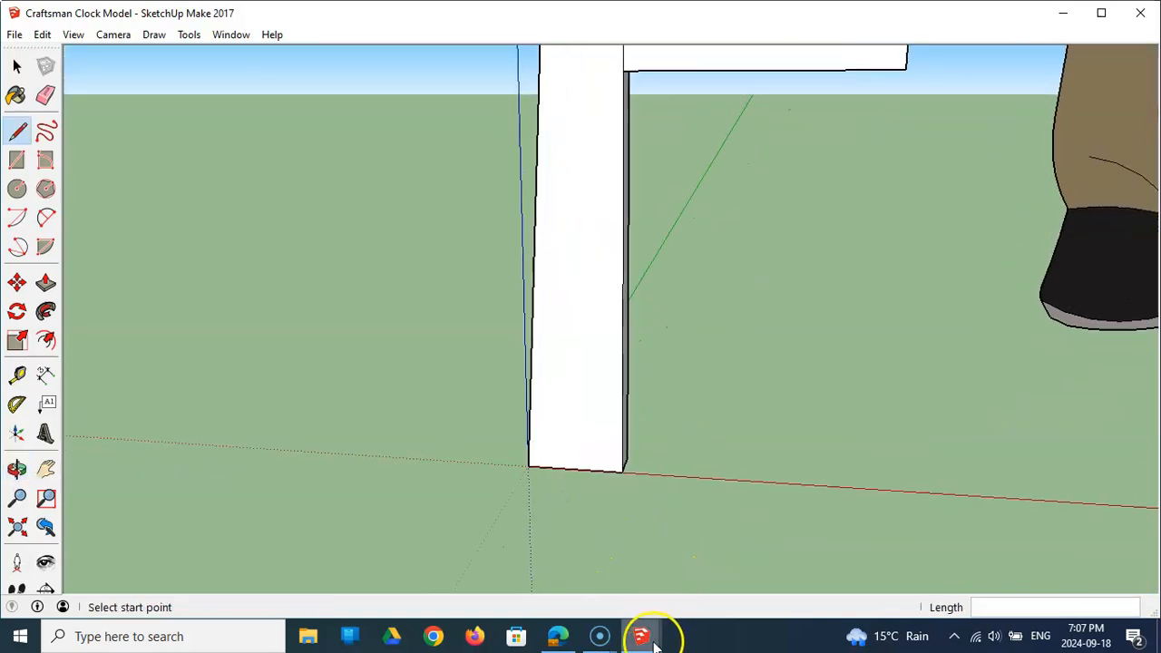
{"action": "mouse_move", "coordinate": [649, 641]}
{"action": "left_click", "coordinate": [658, 569]}
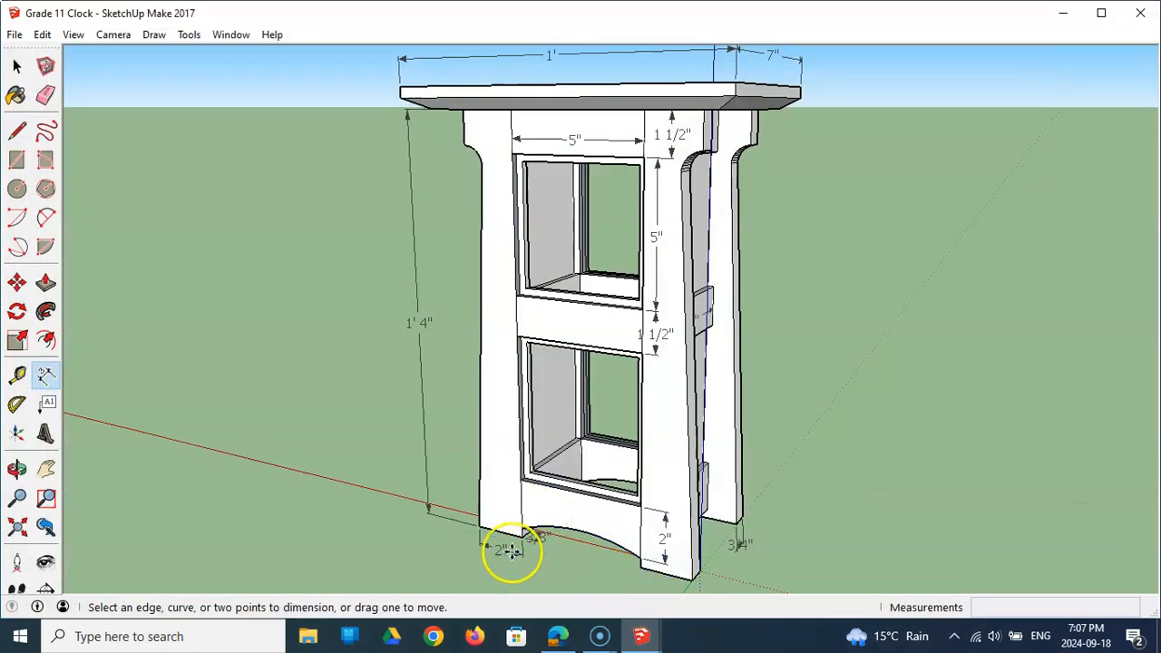
{"action": "scroll", "coordinate": [540, 535], "scroll_direction": "up", "scroll_amount": 5}
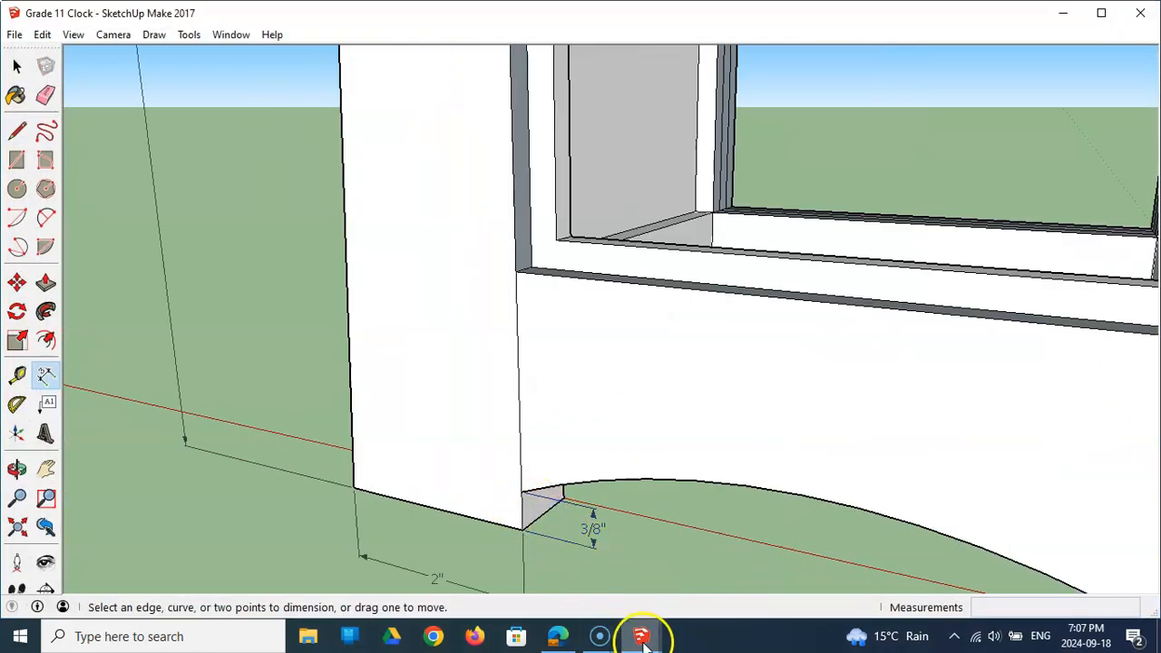
{"action": "mouse_move", "coordinate": [641, 637]}
{"action": "left_click", "coordinate": [804, 581]}
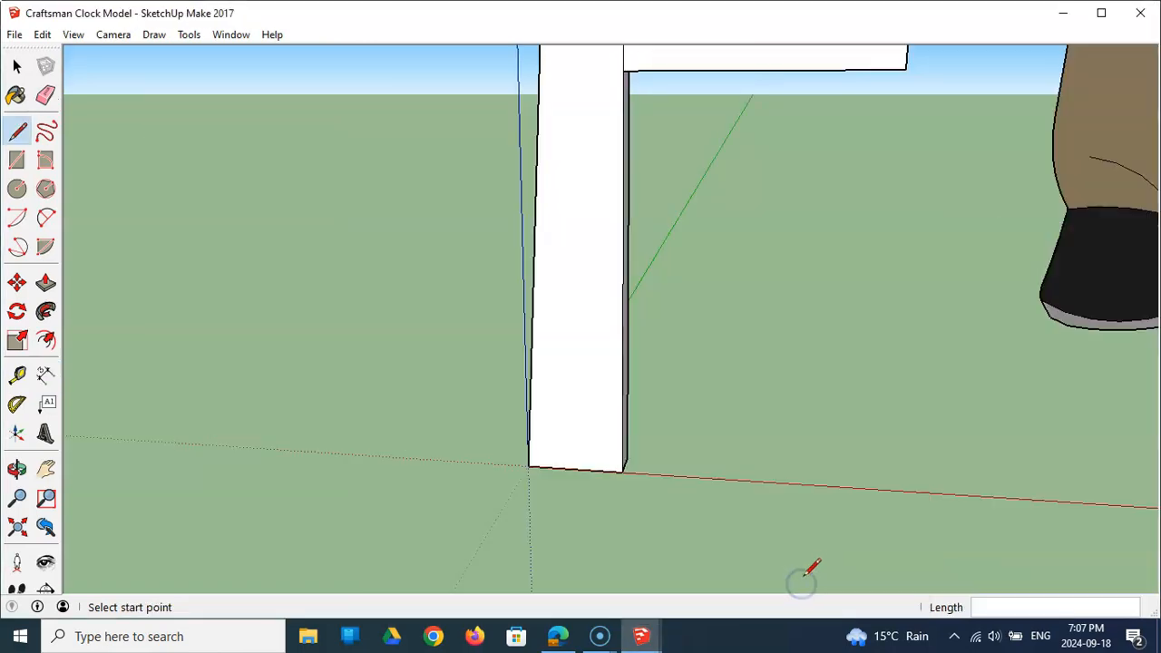
Step: Draw a 3/8-inch line up the upright's inner edge from its bottom corner to mark the bottom rail's starting point
{"action": "middle_click_drag", "start_coordinate": [738, 479], "coordinate": [643, 484]}
{"action": "key", "text": "l"}
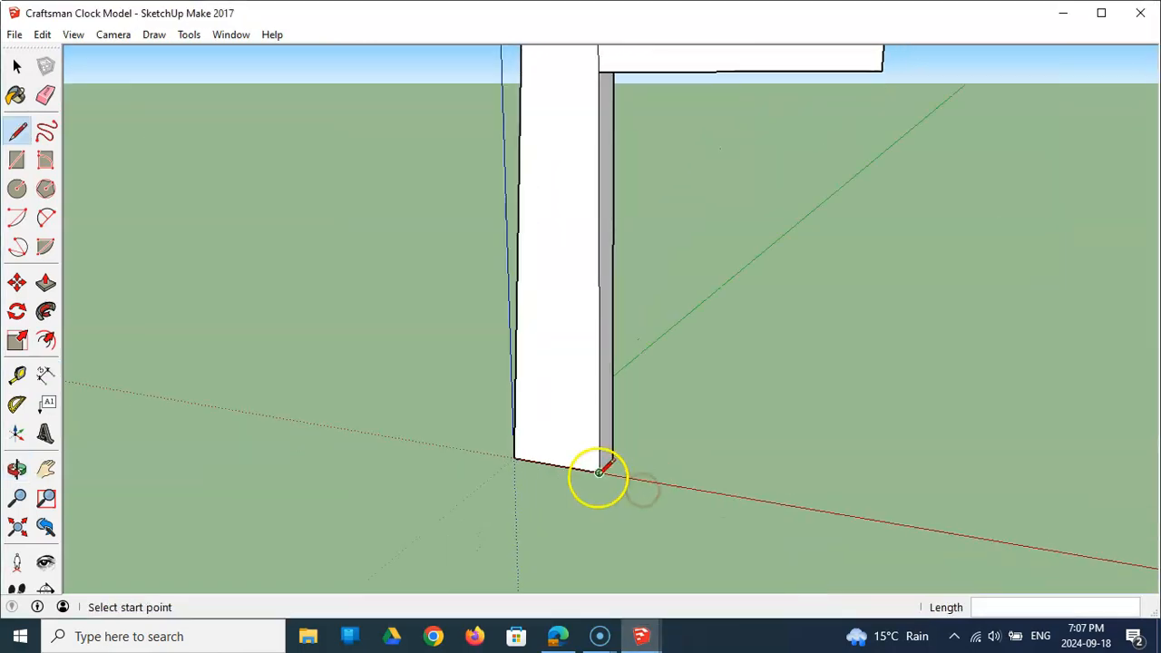
{"action": "left_click", "coordinate": [598, 472]}
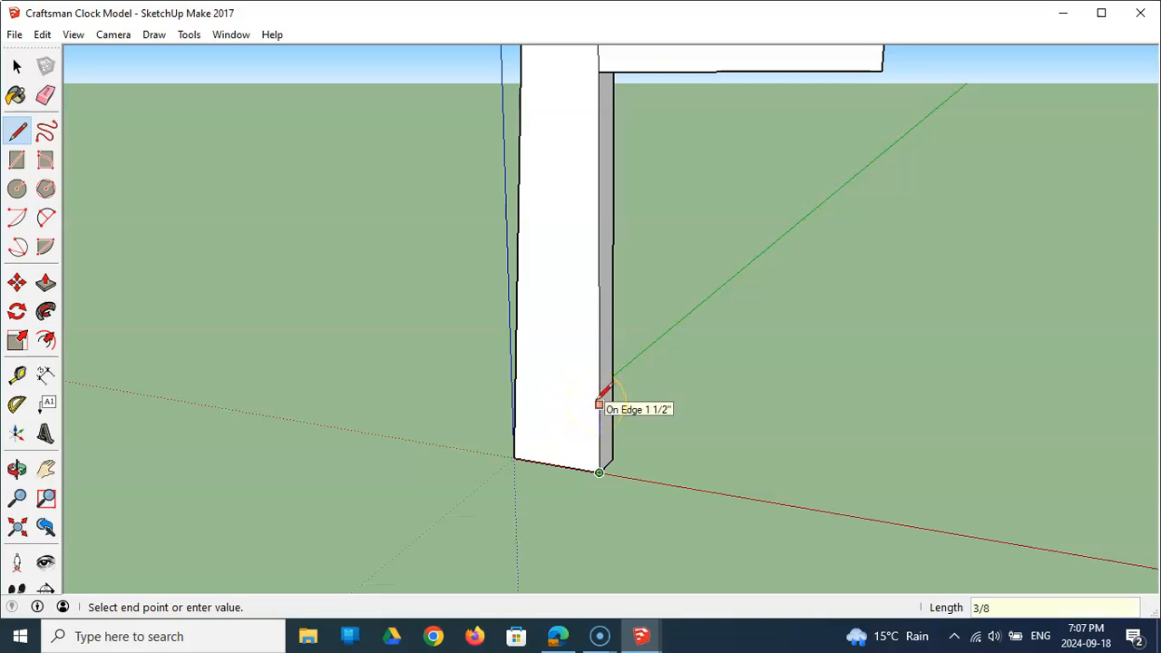
{"action": "key", "text": "Return"}
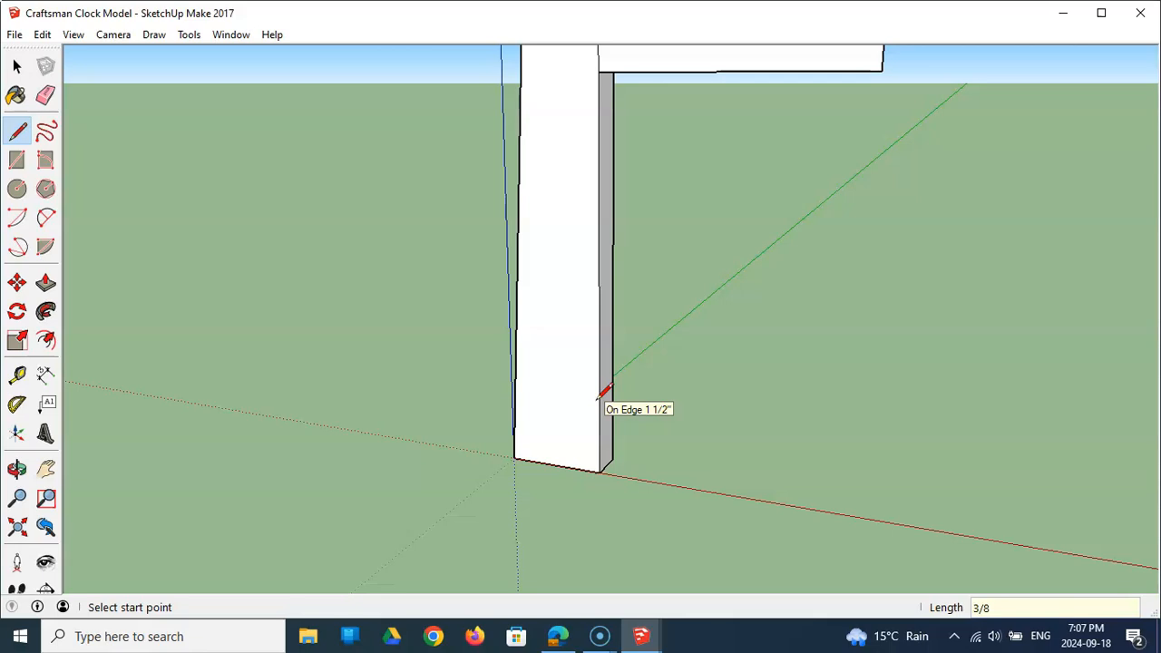
Step: Draw a bottom rail 5 inches wide and 2 inches tall from the 3/8-inch mark on the upright's inner edge
{"action": "left_click", "coordinate": [598, 455]}
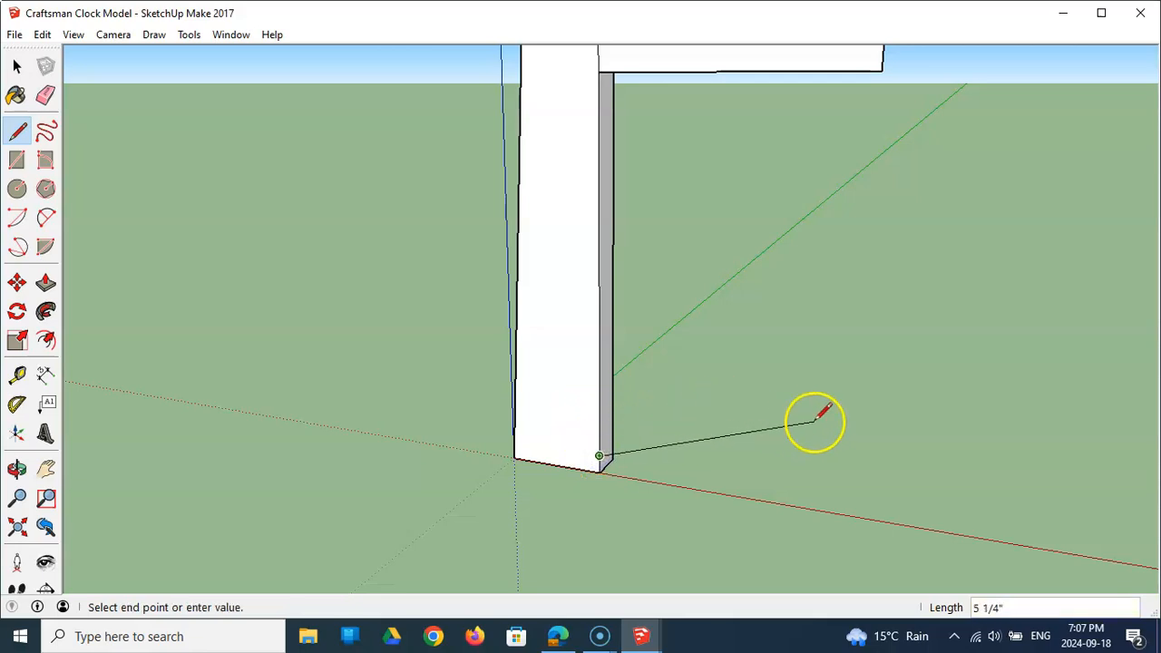
{"action": "middle_click_drag", "start_coordinate": [835, 423], "coordinate": [870, 422]}
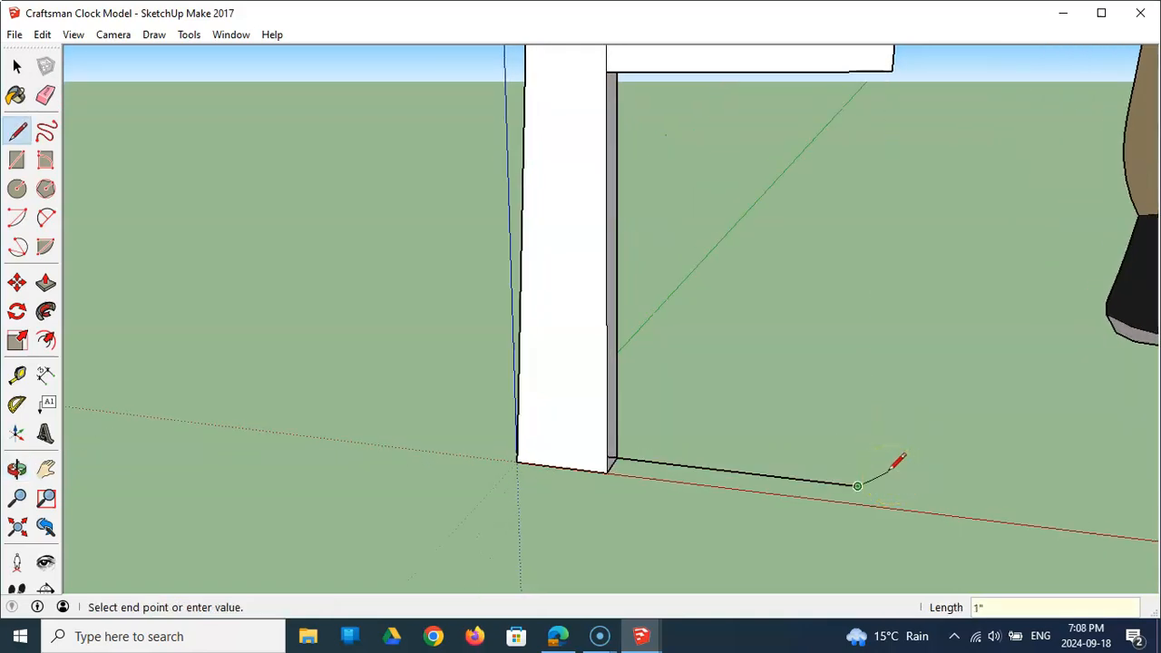
{"action": "left_click", "coordinate": [867, 385]}
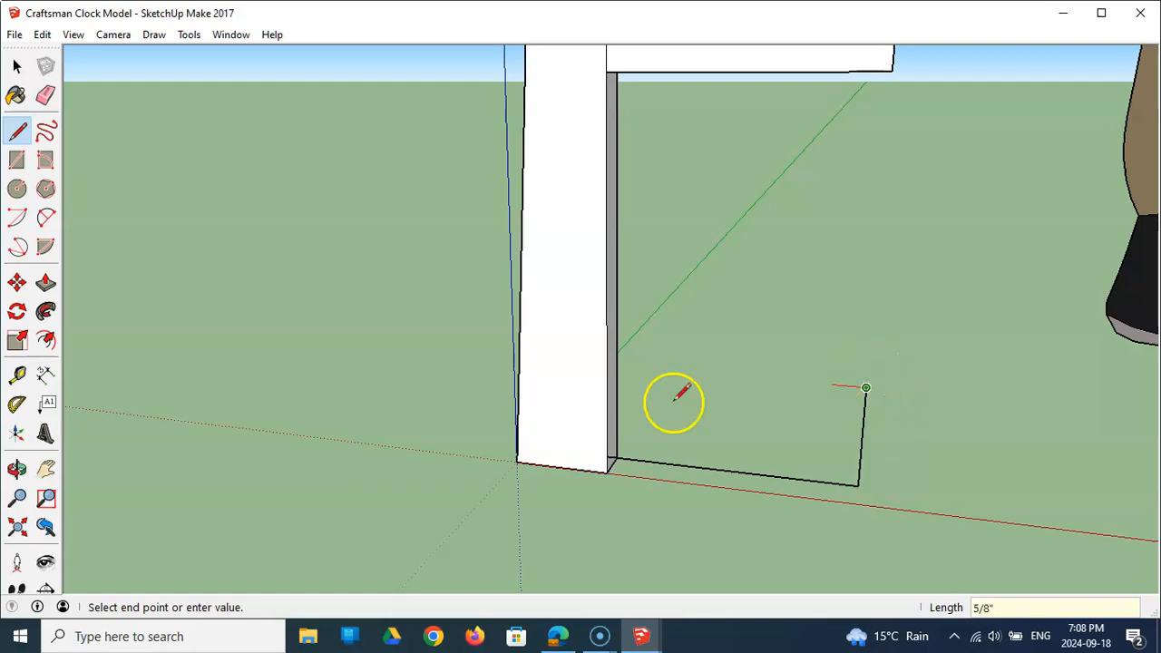
{"action": "left_click", "coordinate": [606, 361]}
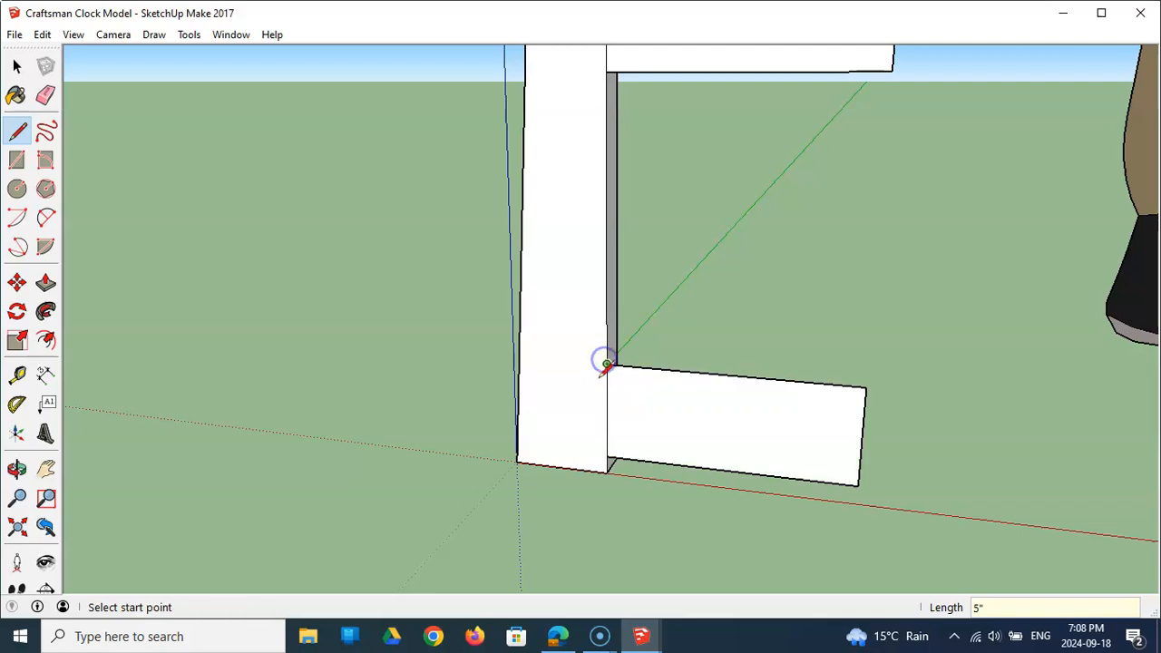
{"action": "scroll", "coordinate": [795, 281], "scroll_direction": "down", "scroll_amount": 4}
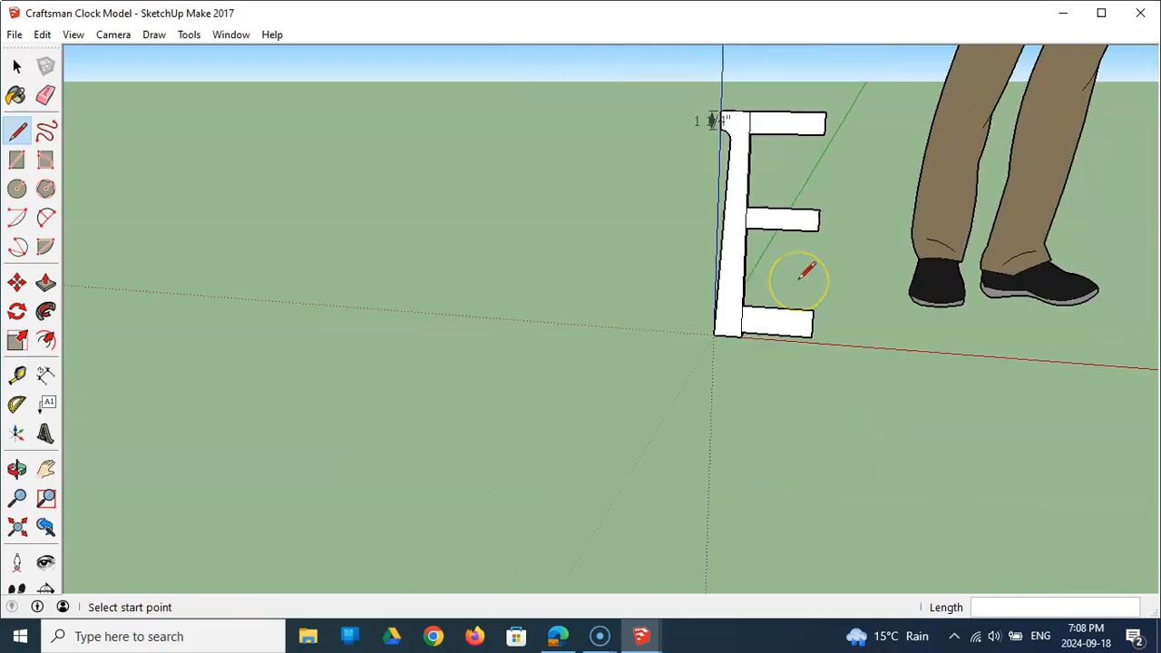
{"action": "scroll", "coordinate": [876, 88], "scroll_direction": "up", "scroll_amount": 2}
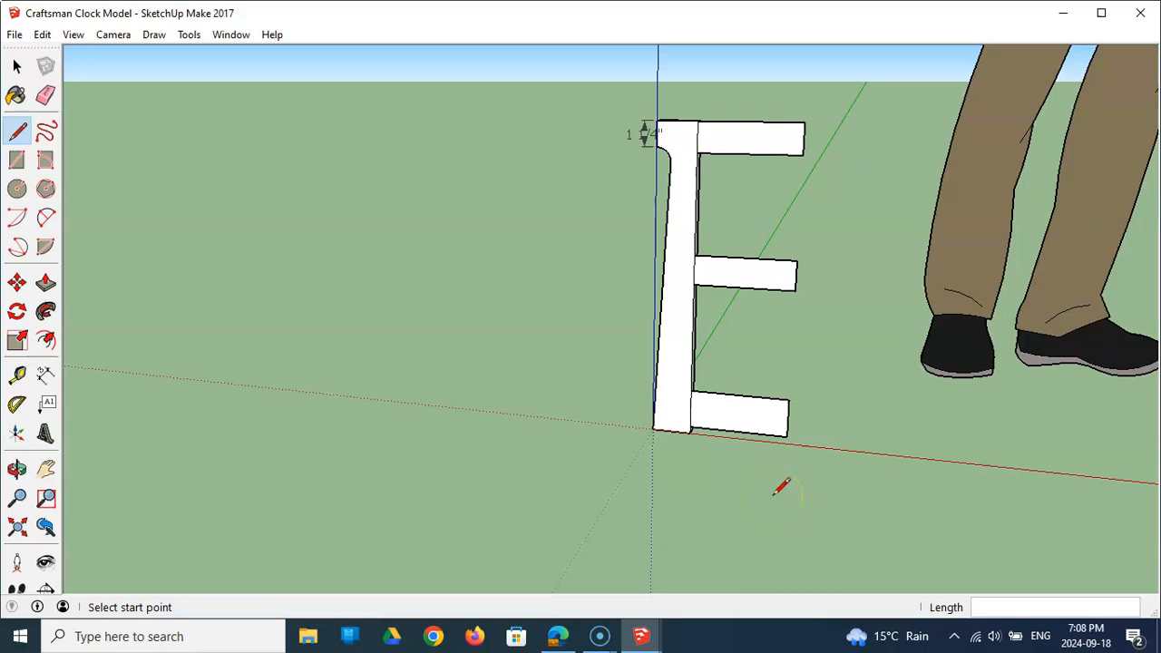
{"action": "mouse_move", "coordinate": [825, 189]}
{"action": "middle_mouse_down"}
{"action": "mouse_move", "coordinate": [629, 244]}
{"action": "mouse_move", "coordinate": [780, 213]}
{"action": "mouse_move", "coordinate": [813, 173]}
{"action": "middle_mouse_up"}
{"action": "scroll", "coordinate": [723, 489], "scroll_direction": "up", "scroll_amount": 5}
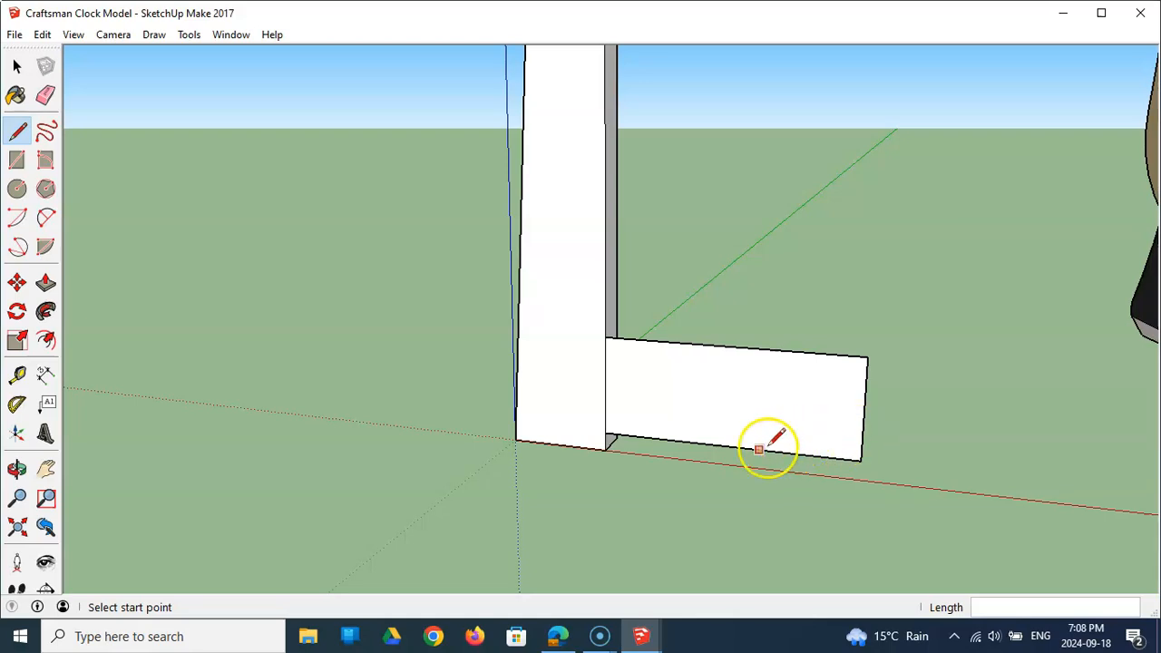
{"action": "left_click", "coordinate": [46, 217]}
{"action": "left_click", "coordinate": [604, 433]}
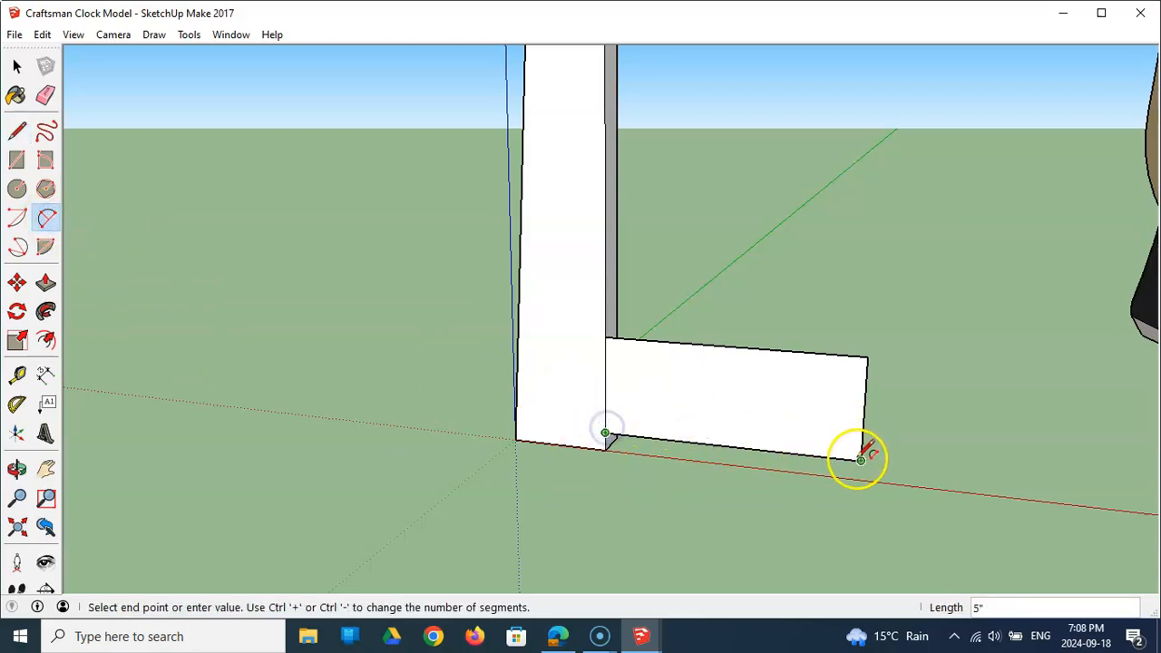
{"action": "left_click", "coordinate": [861, 460]}
{"action": "key", "text": "Escape"}
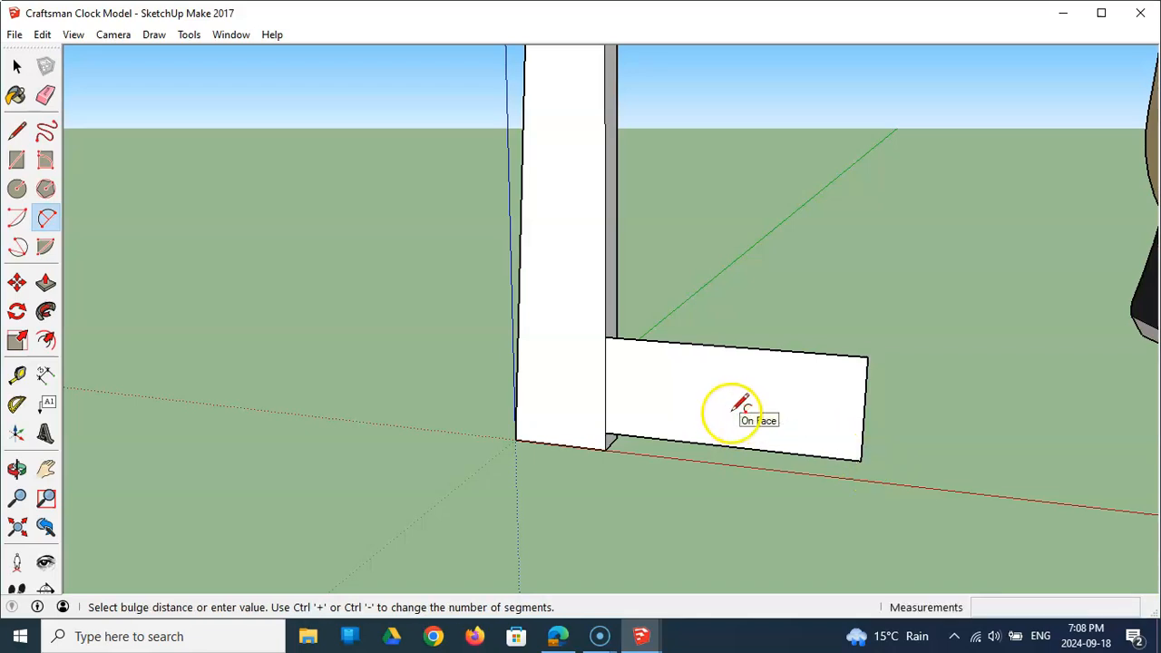
Step: Draw a two-point arc between the bottom rail's lower corners with an upward bulge of 0.5 inch
{"action": "left_click", "coordinate": [47, 220]}
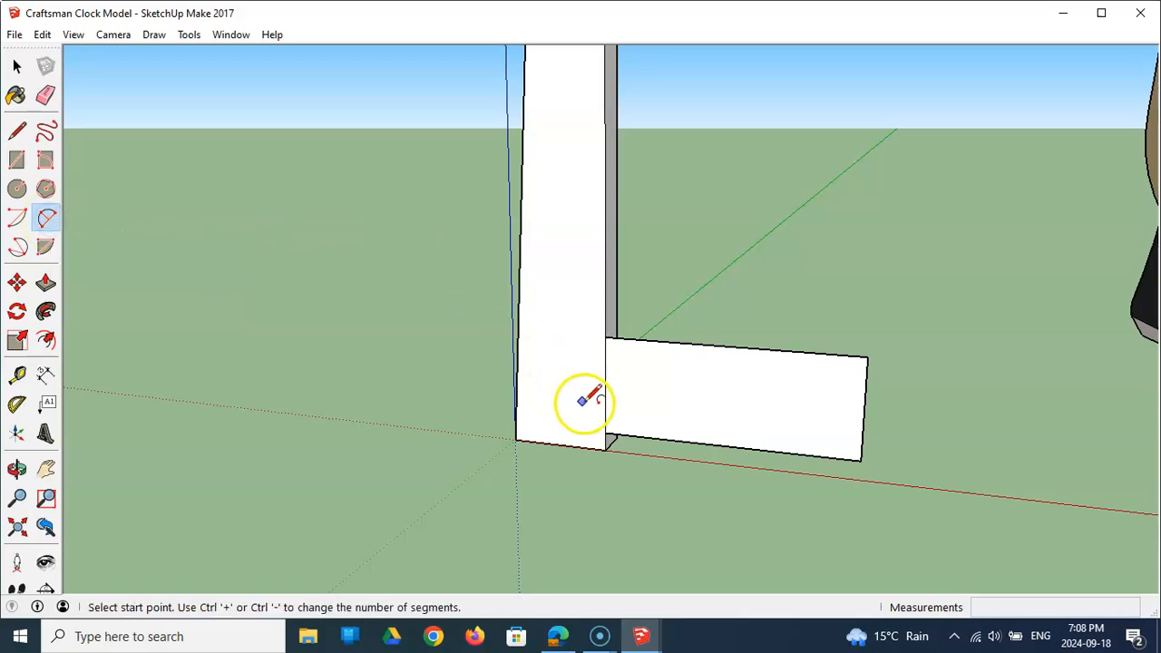
{"action": "left_click", "coordinate": [605, 433]}
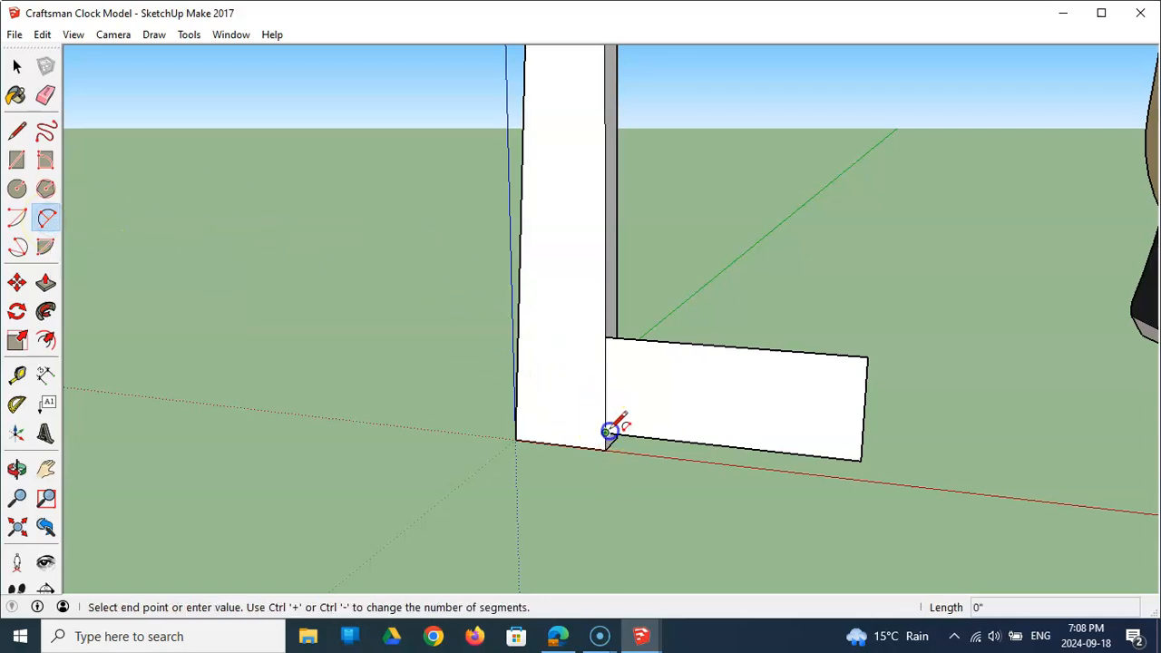
{"action": "left_click", "coordinate": [861, 460]}
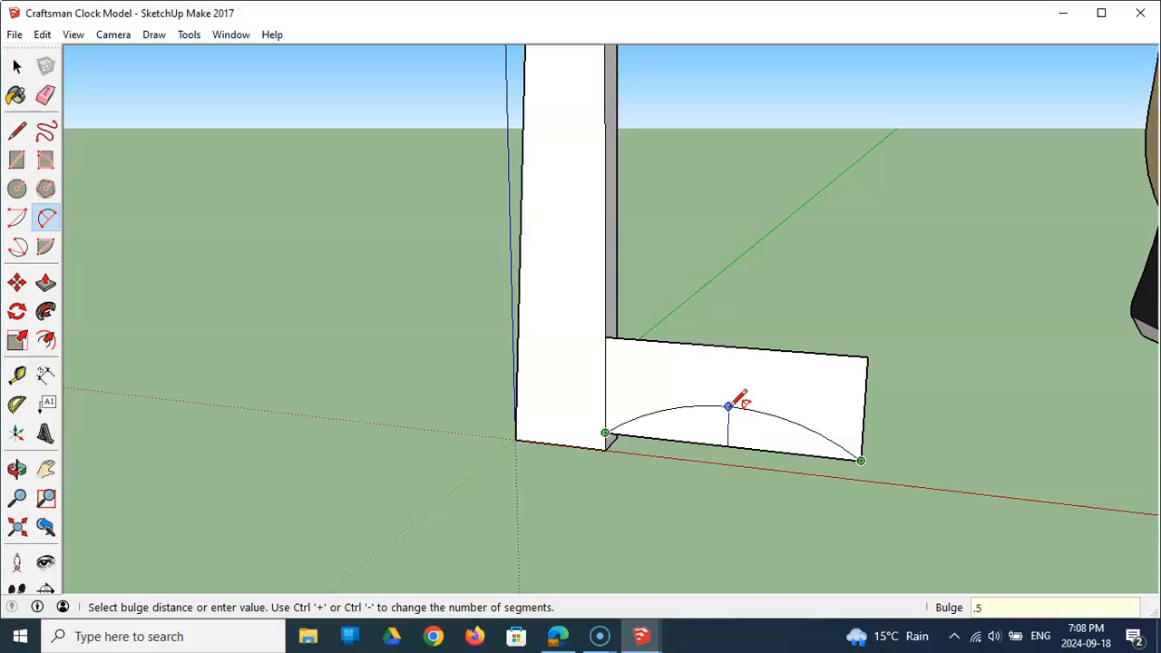
{"action": "key", "text": "Return"}
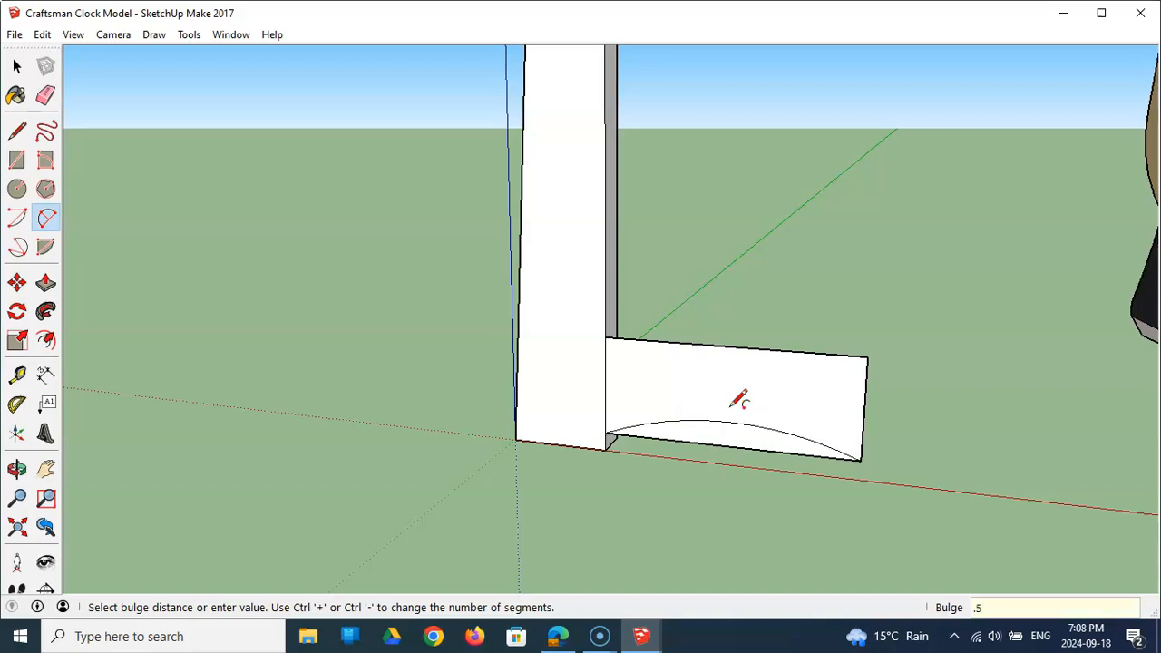
Step: Erase the straight lower edge beneath the arc to leave the bottom rail with an arched underside
{"action": "left_click", "coordinate": [47, 95]}
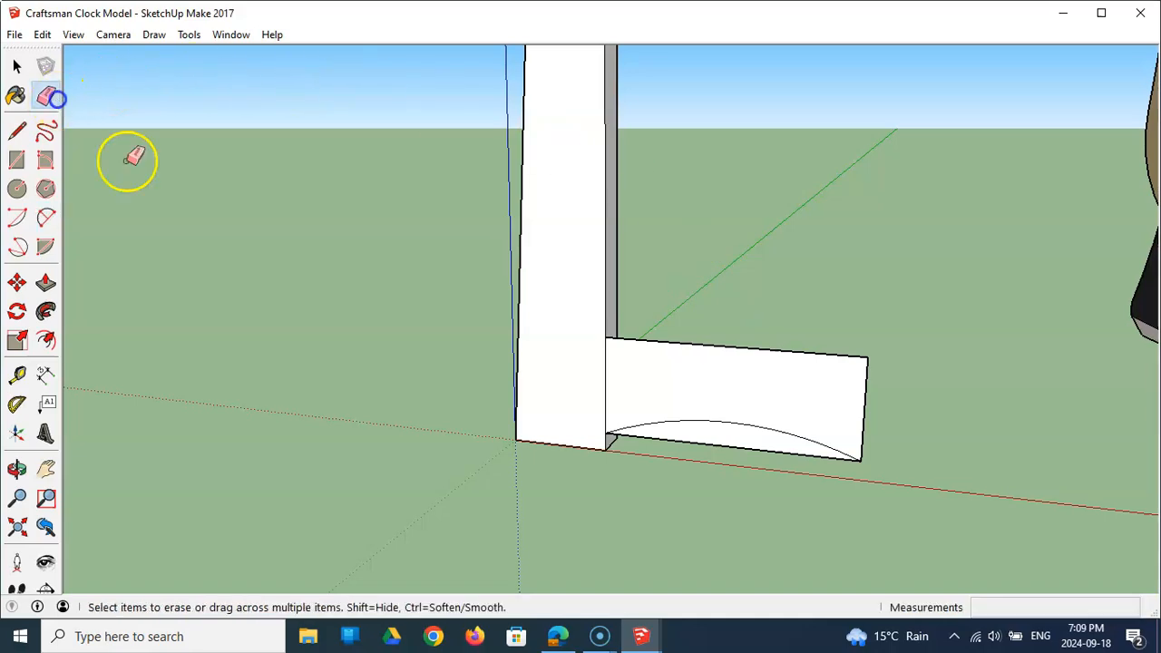
{"action": "left_click", "coordinate": [728, 446]}
{"action": "mouse_move", "coordinate": [744, 227]}
{"action": "middle_mouse_down"}
{"action": "mouse_move", "coordinate": [716, 181]}
{"action": "mouse_move", "coordinate": [746, 85]}
{"action": "mouse_move", "coordinate": [768, 120]}
{"action": "mouse_move", "coordinate": [780, 116]}
{"action": "middle_mouse_up"}
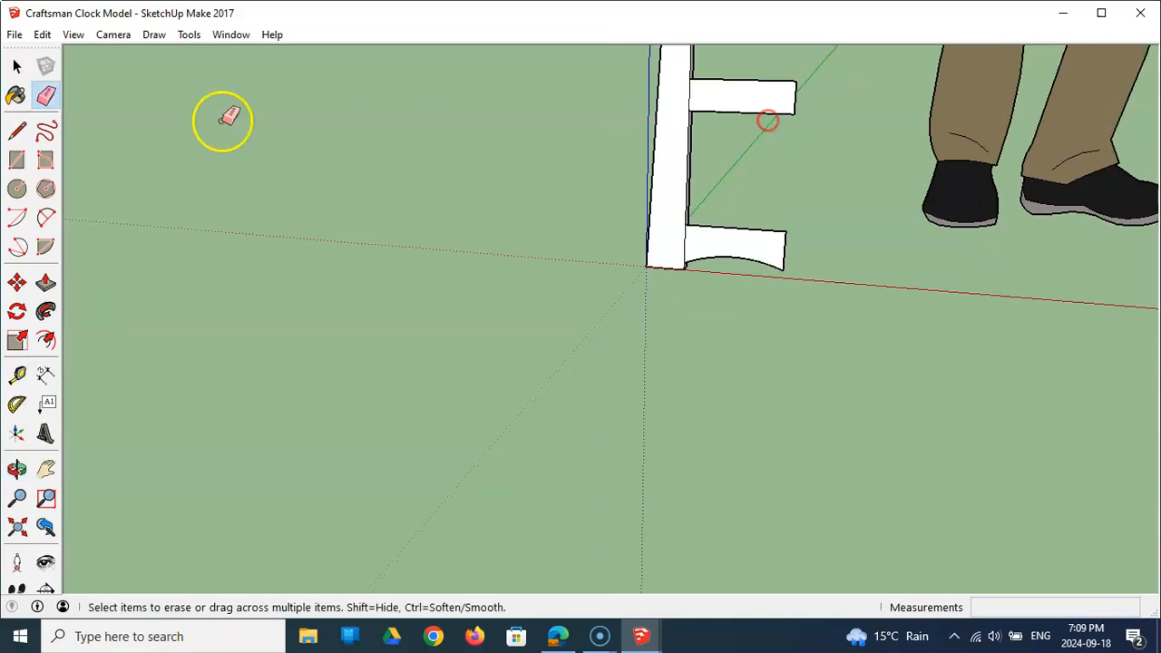
Step: Delete the standing scale figure and fit the clock parts in the view
{"action": "left_click", "coordinate": [18, 528]}
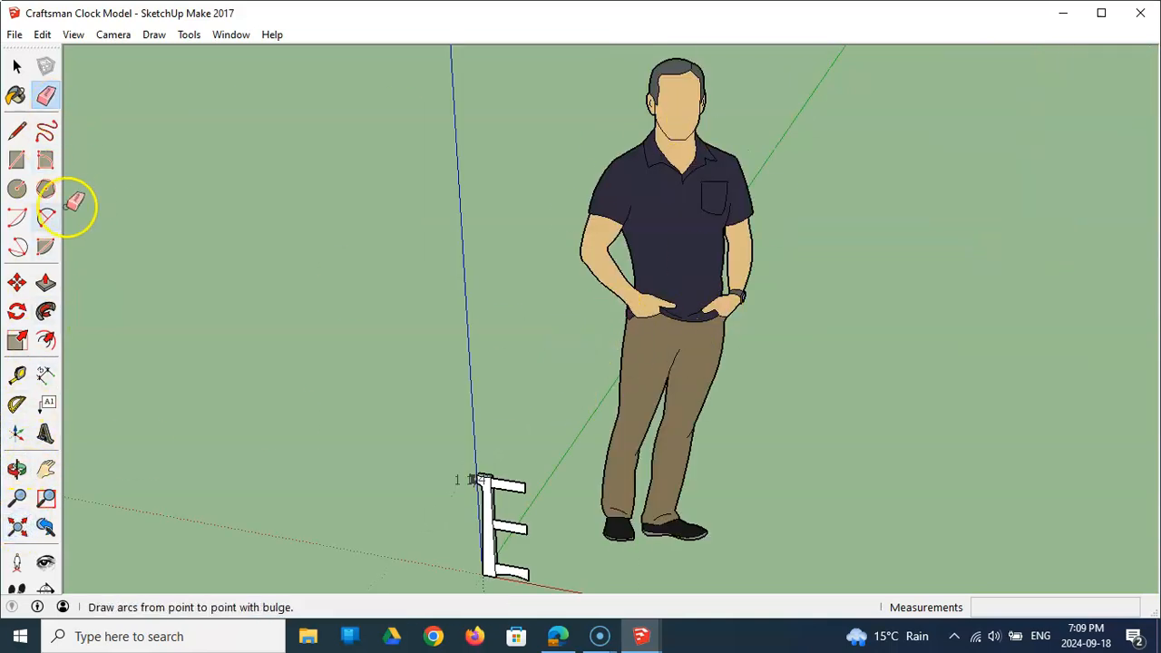
{"action": "left_click", "coordinate": [16, 67]}
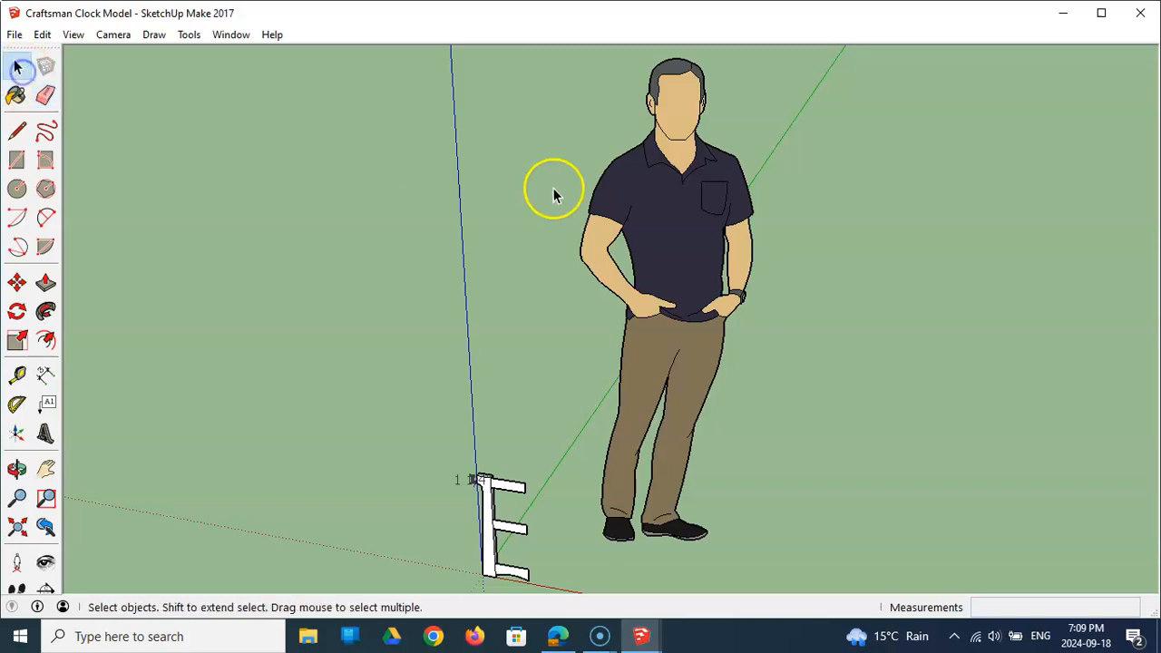
{"action": "left_click", "coordinate": [696, 233]}
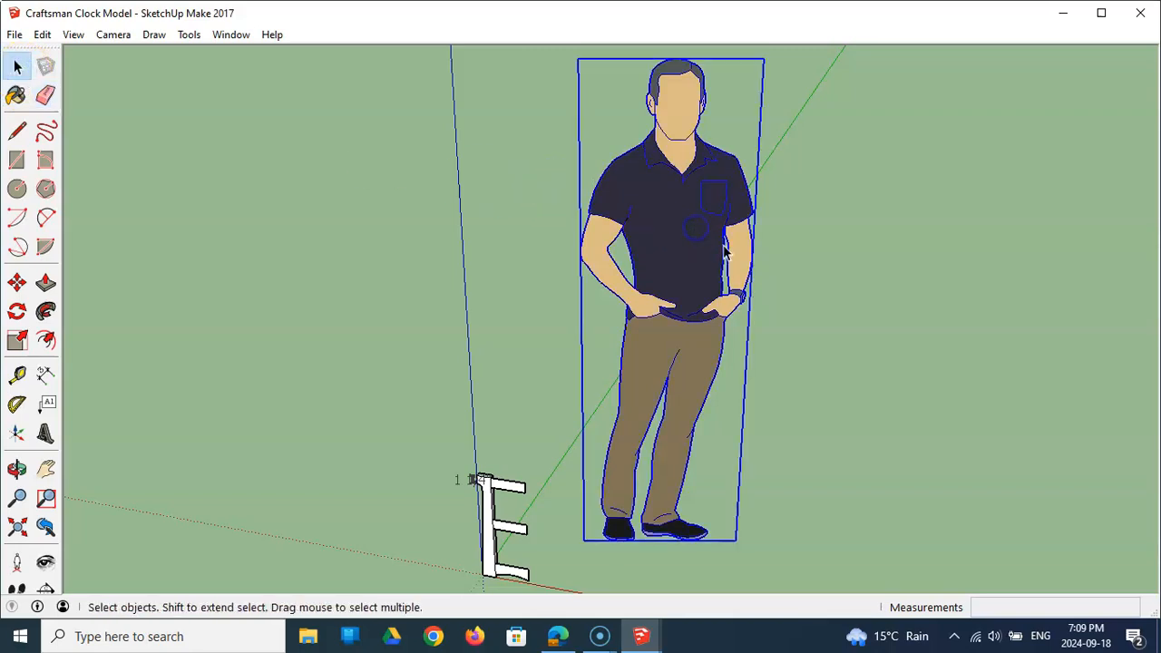
{"action": "key", "text": "Delete"}
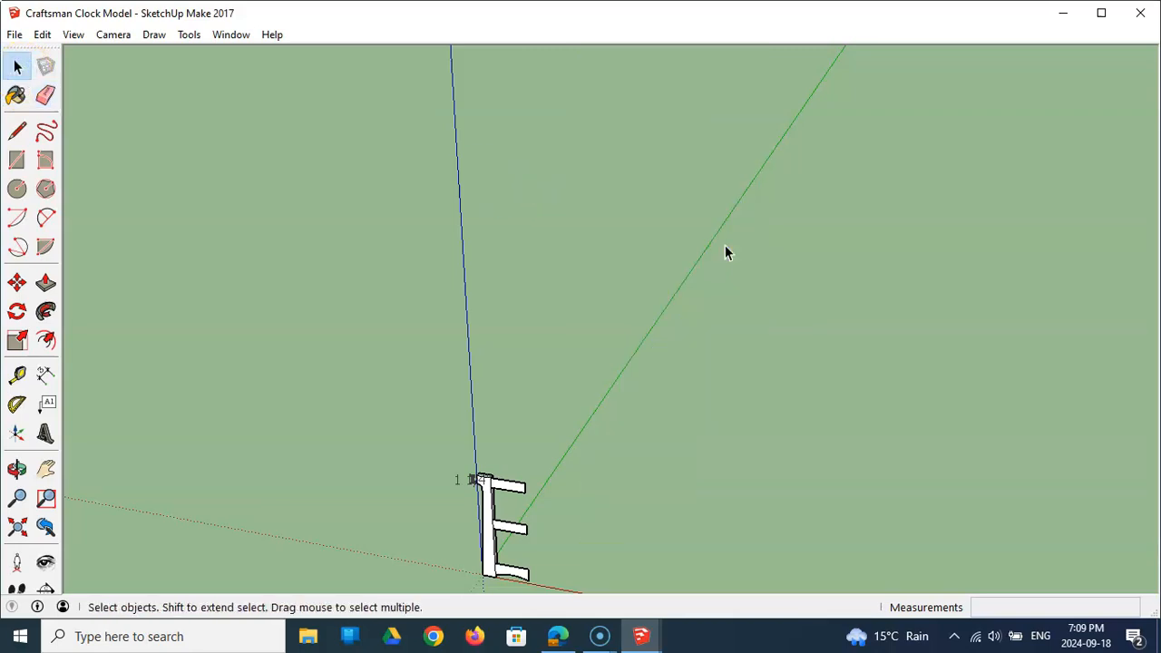
{"action": "left_click", "coordinate": [14, 533]}
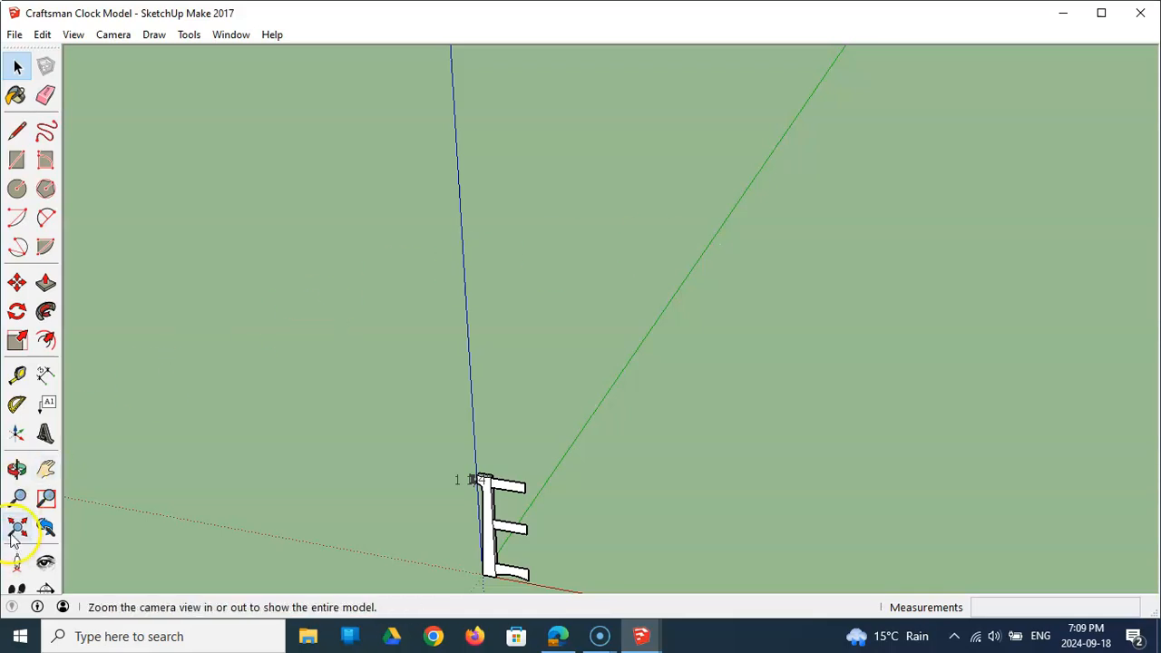
{"action": "left_click", "coordinate": [14, 533]}
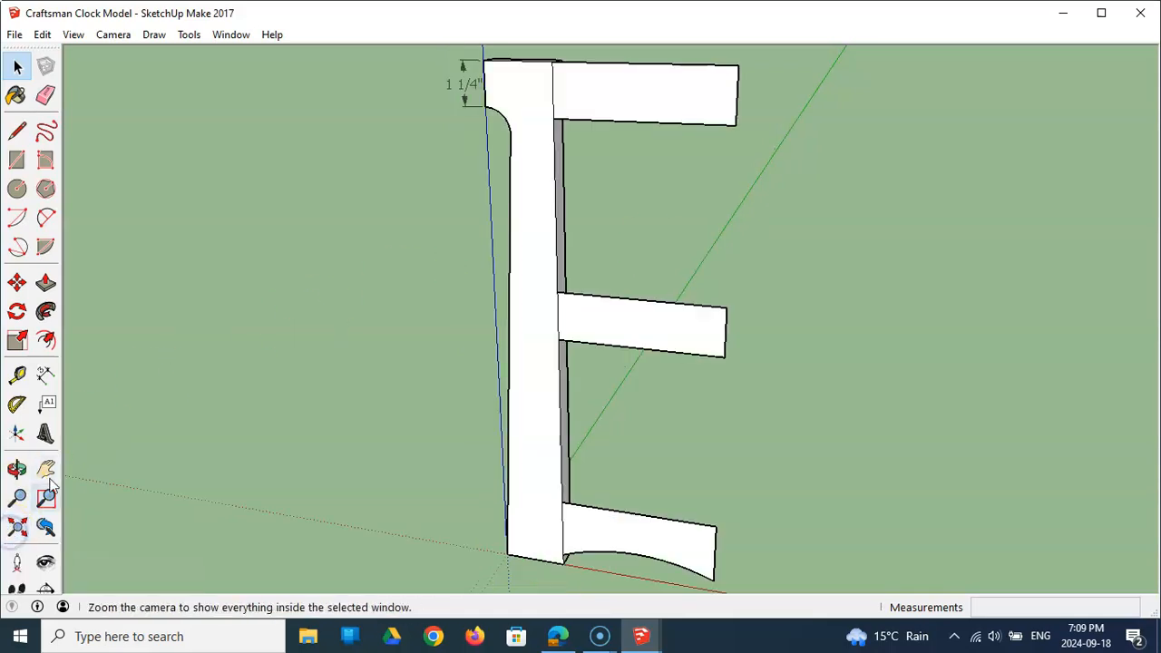
Step: Push/pull the top rail's face back 3/4 inch to match the upright's thickness
{"action": "scroll", "coordinate": [408, 328], "scroll_direction": "down", "scroll_amount": 2}
{"action": "middle_click_drag", "start_coordinate": [1042, 258], "coordinate": [887, 295]}
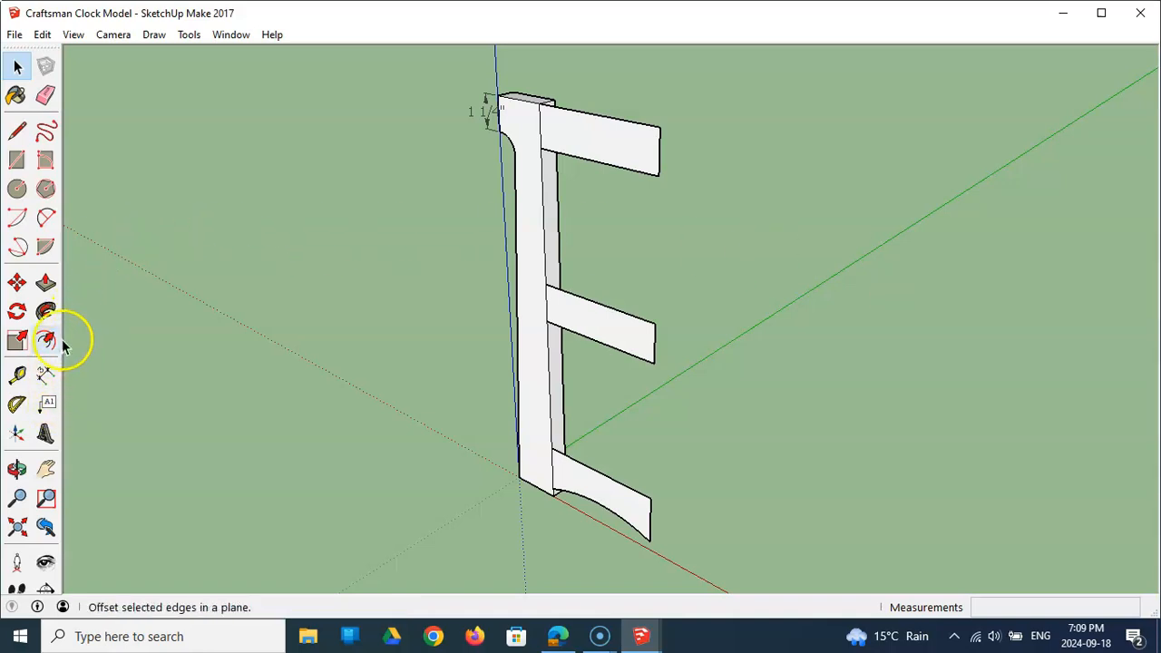
{"action": "left_click", "coordinate": [45, 285]}
{"action": "left_click", "coordinate": [647, 156]}
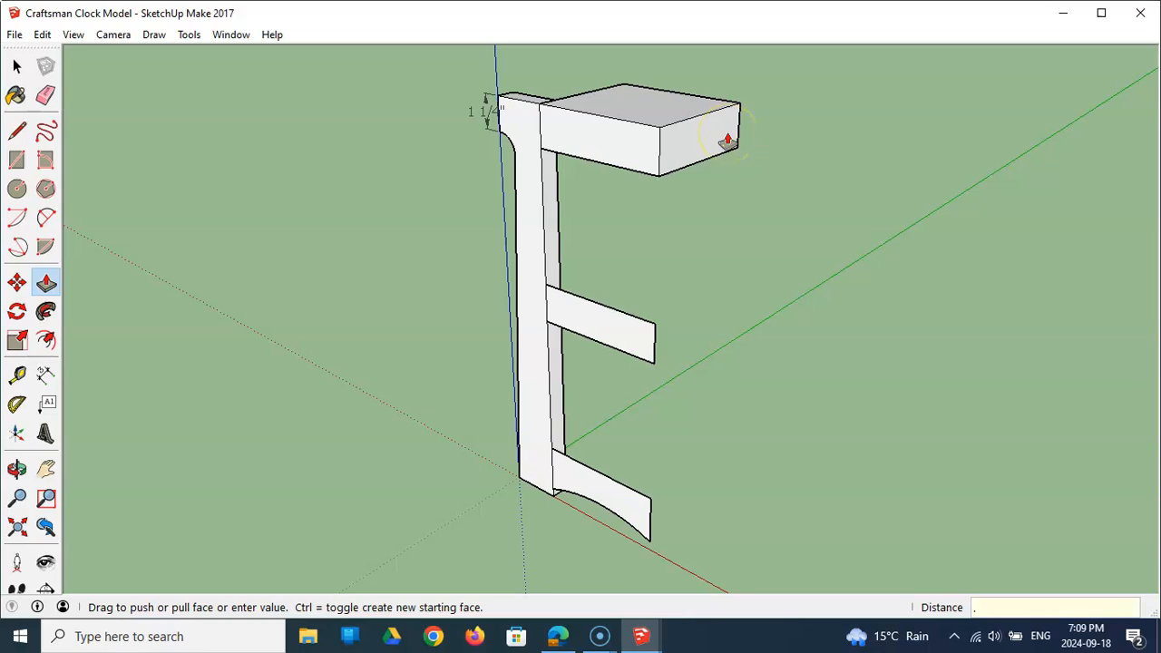
{"action": "key", "text": "Return"}
Step: Extrude the middle and bottom rails 3/4 inch so that they sit flush with the upright's back face
{"action": "middle_click_drag", "start_coordinate": [801, 226], "coordinate": [865, 389]}
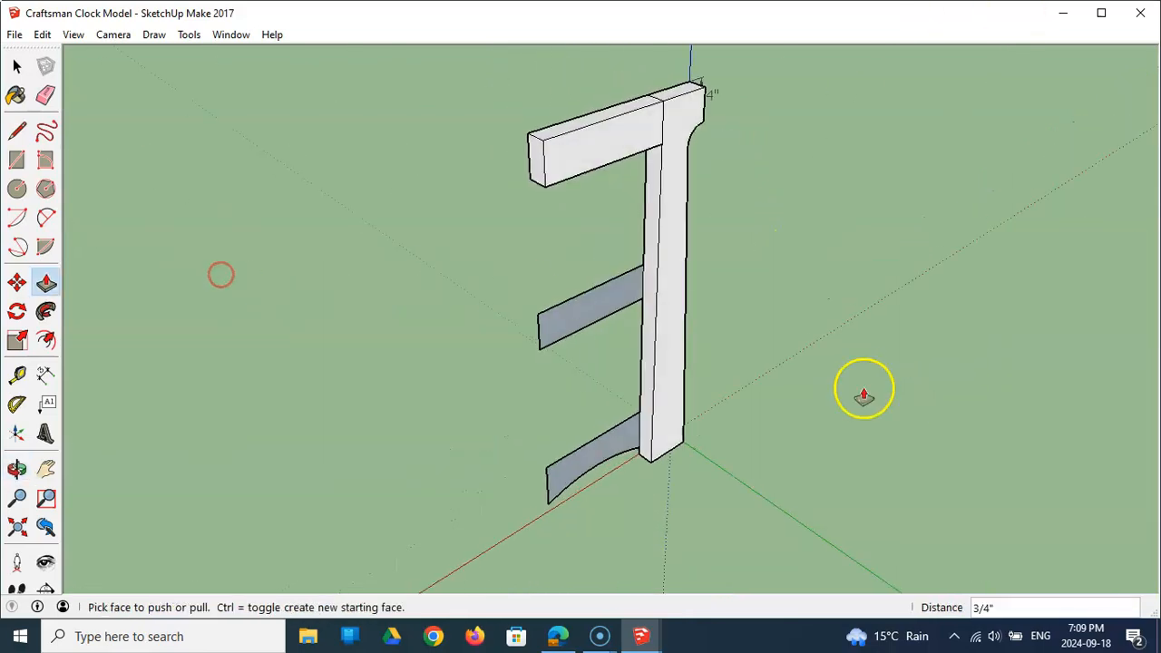
{"action": "left_click", "coordinate": [614, 289]}
{"action": "left_click", "coordinate": [658, 265]}
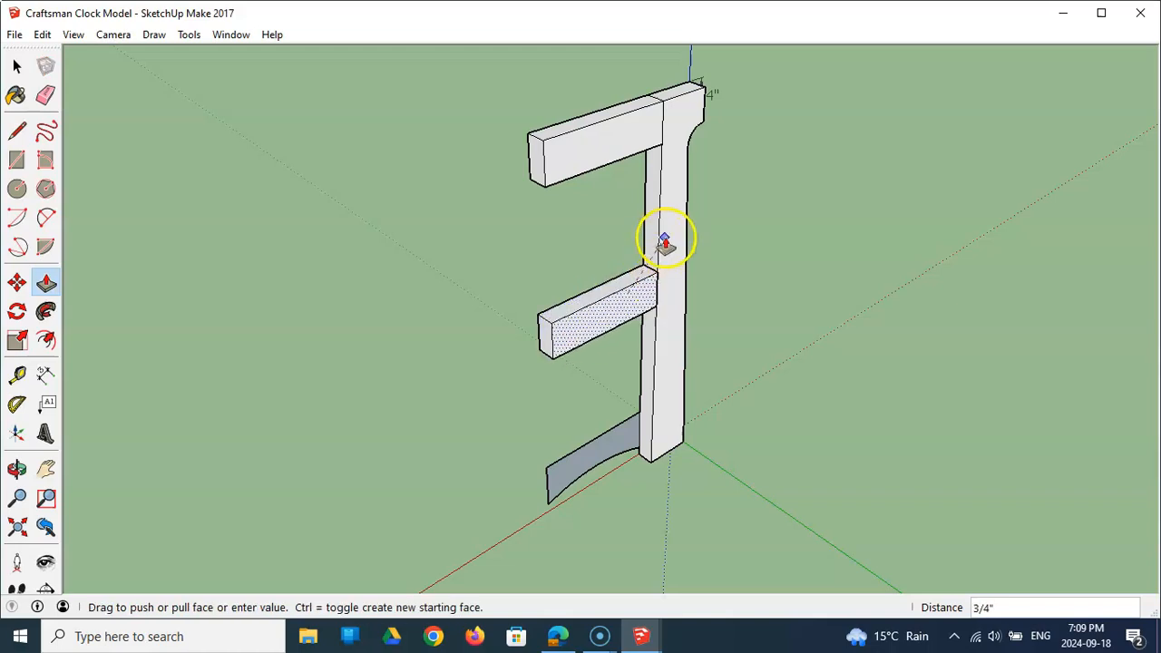
{"action": "left_click", "coordinate": [628, 432]}
{"action": "left_click", "coordinate": [651, 408]}
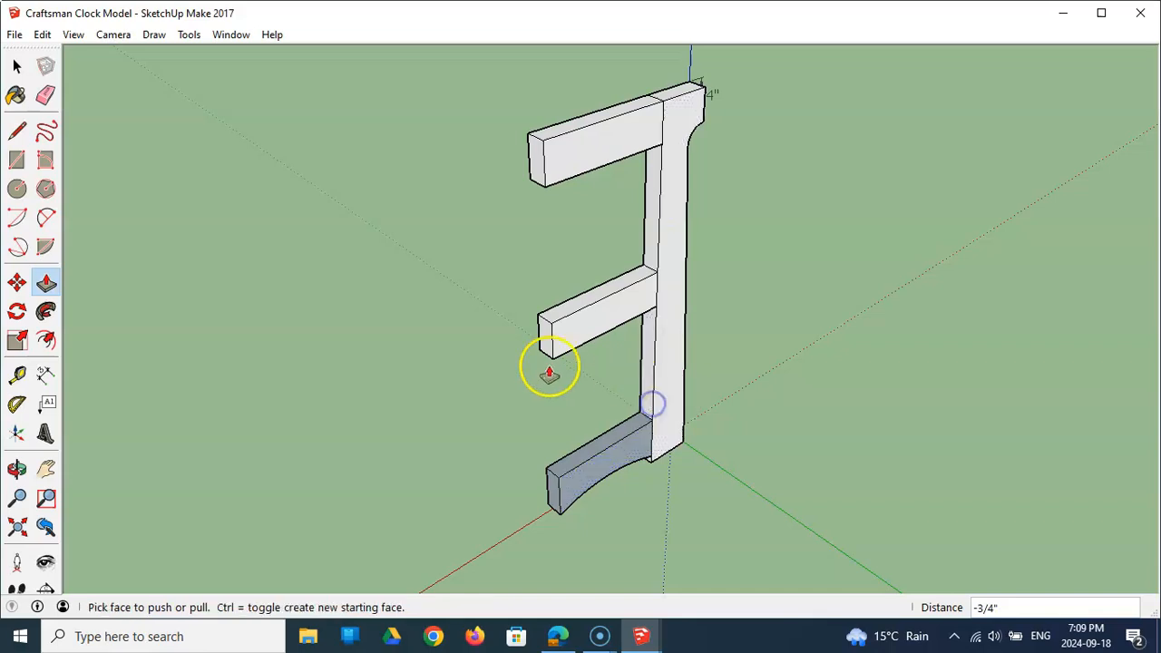
Step: Fill the bottom rail's open front face by drawing a 2-inch vertical line where it meets the upright
{"action": "middle_click_drag", "start_coordinate": [474, 298], "coordinate": [895, 136]}
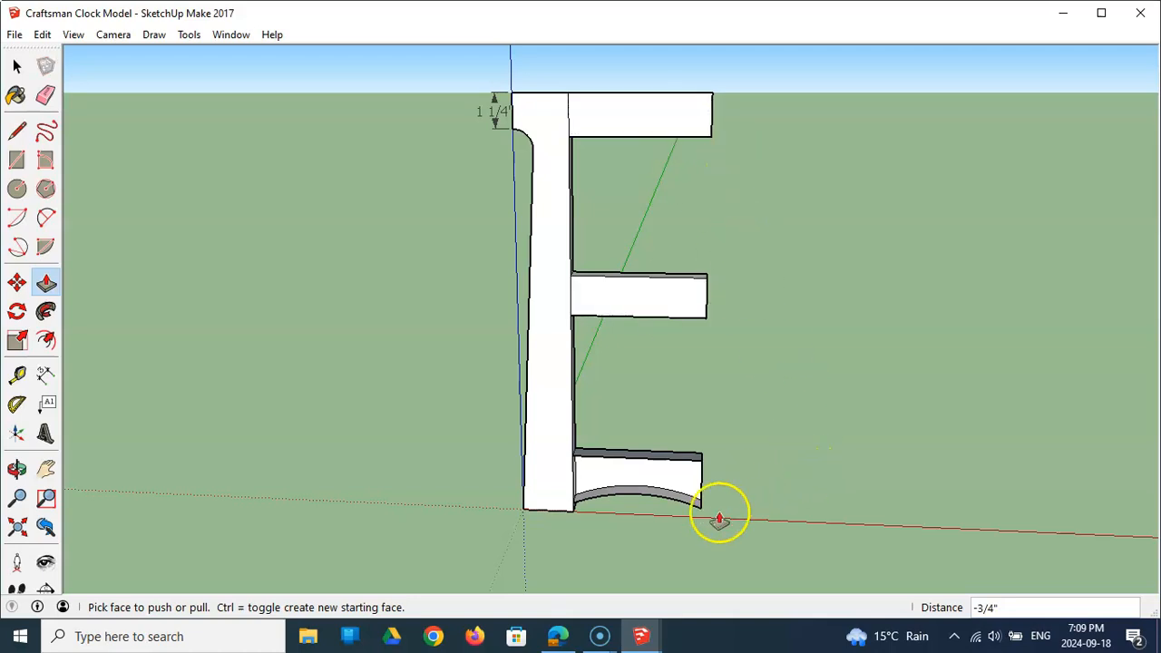
{"action": "middle_click_drag", "start_coordinate": [661, 523], "coordinate": [513, 453]}
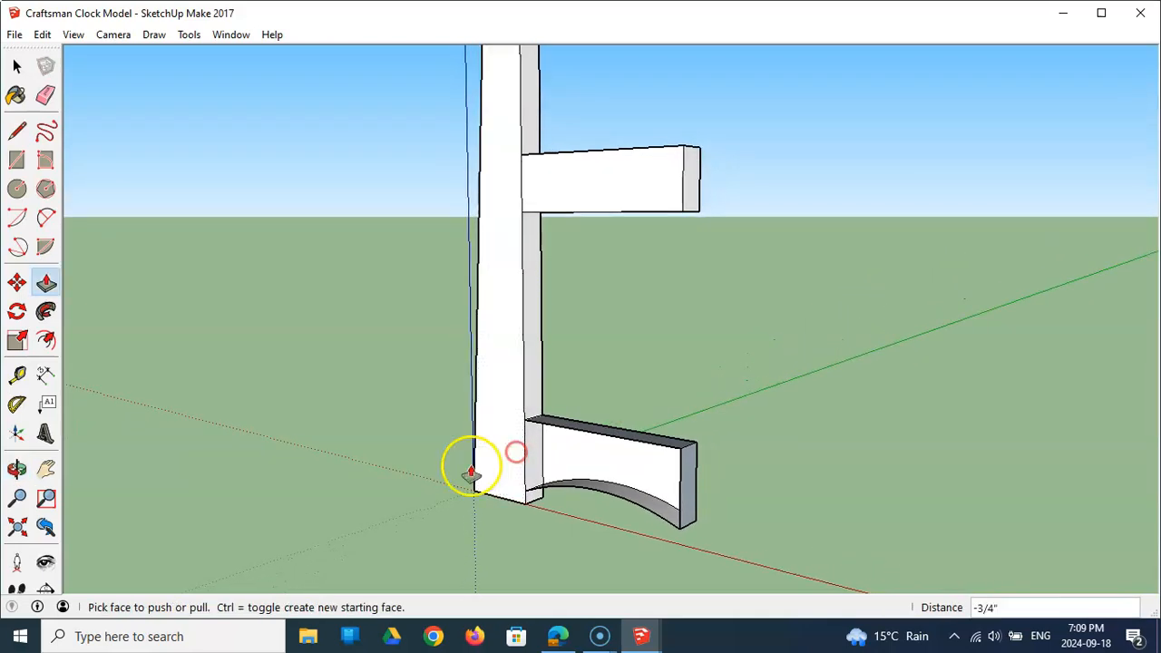
{"action": "left_click", "coordinate": [17, 131]}
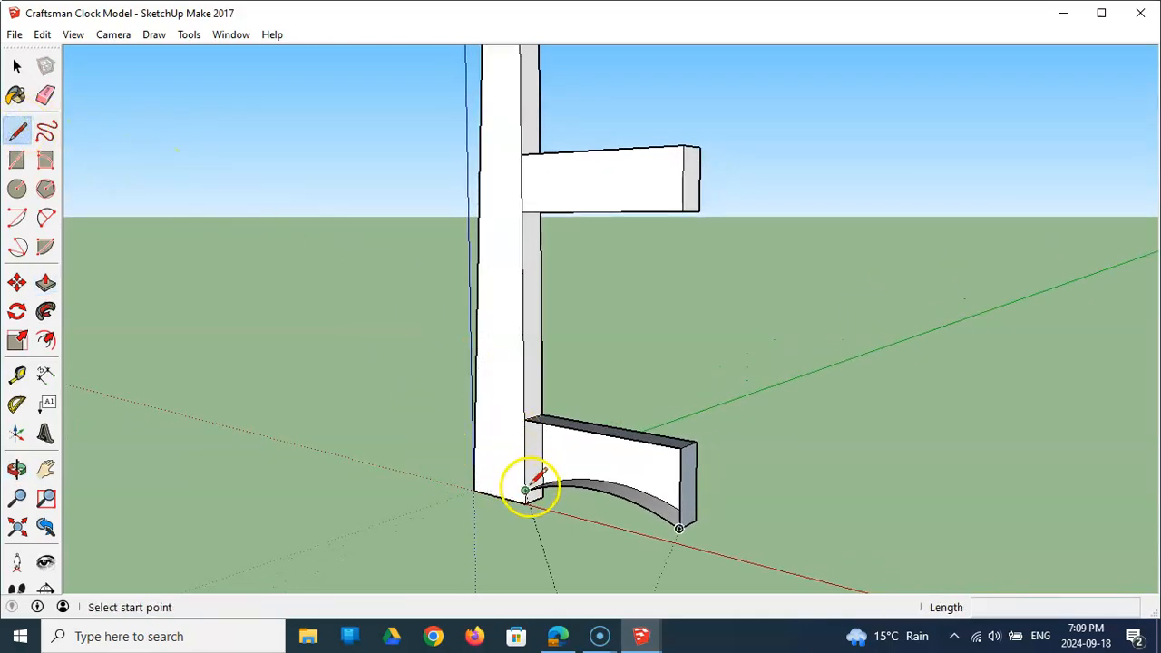
{"action": "left_click", "coordinate": [525, 489]}
{"action": "left_click", "coordinate": [526, 418]}
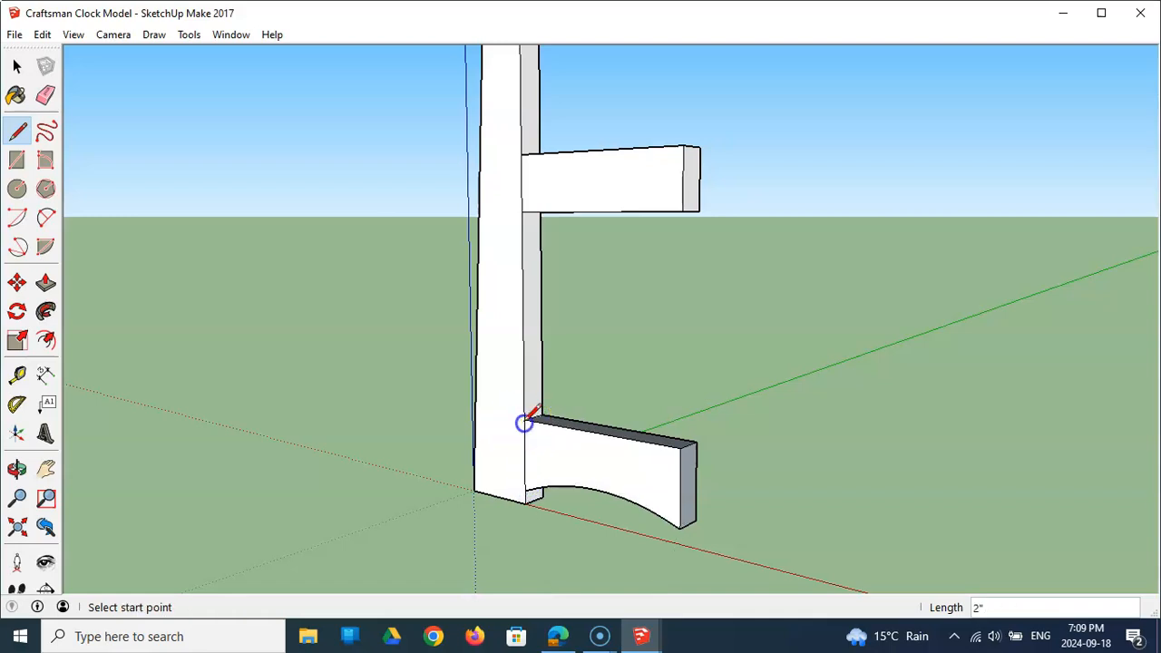
{"action": "middle_click_drag", "start_coordinate": [438, 130], "coordinate": [522, 250]}
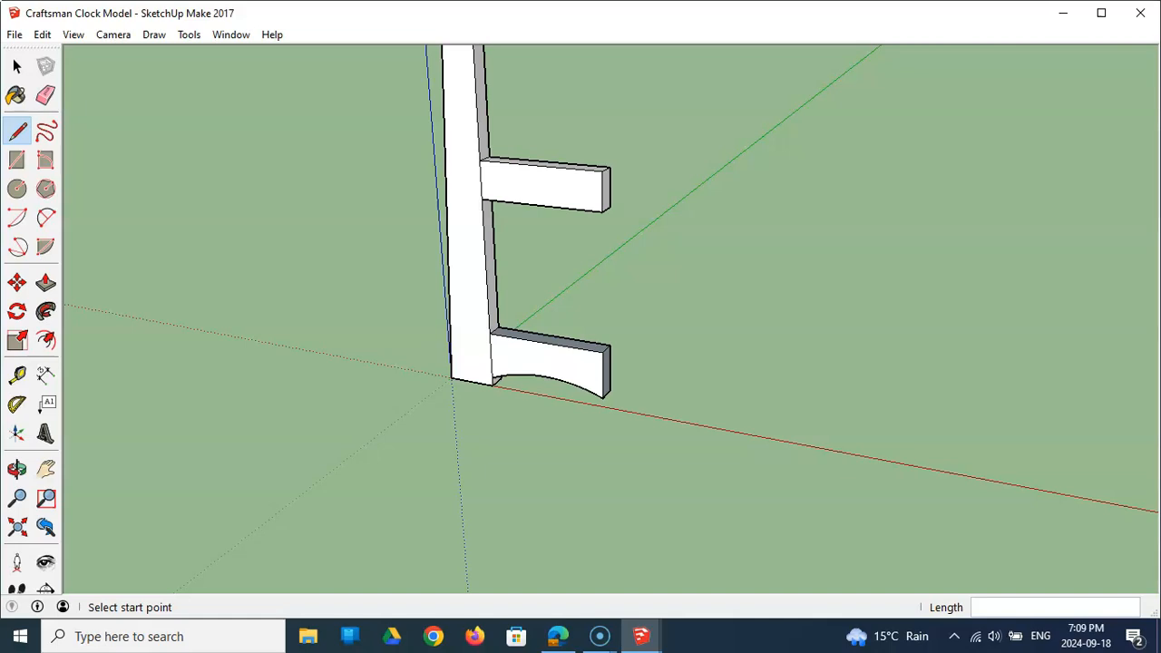
Step: Erase the 1 1/4-inch dimension beside the upright's upper end
{"action": "left_click", "coordinate": [17, 526]}
{"action": "middle_click_drag", "start_coordinate": [319, 423], "coordinate": [484, 407]}
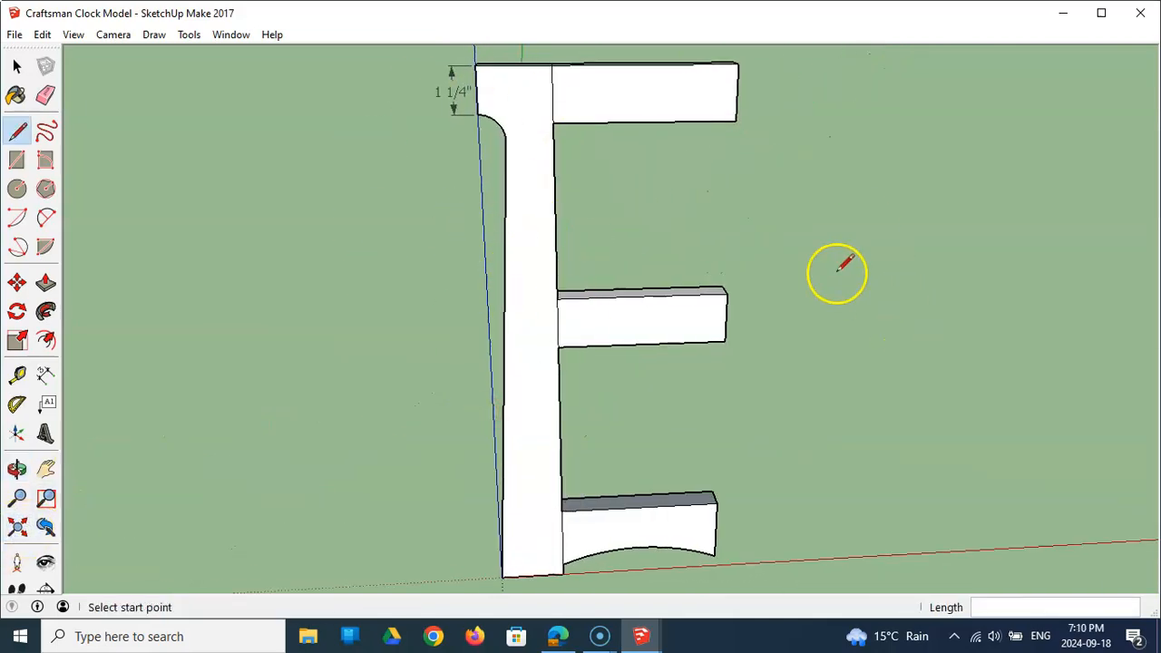
{"action": "left_click", "coordinate": [47, 97]}
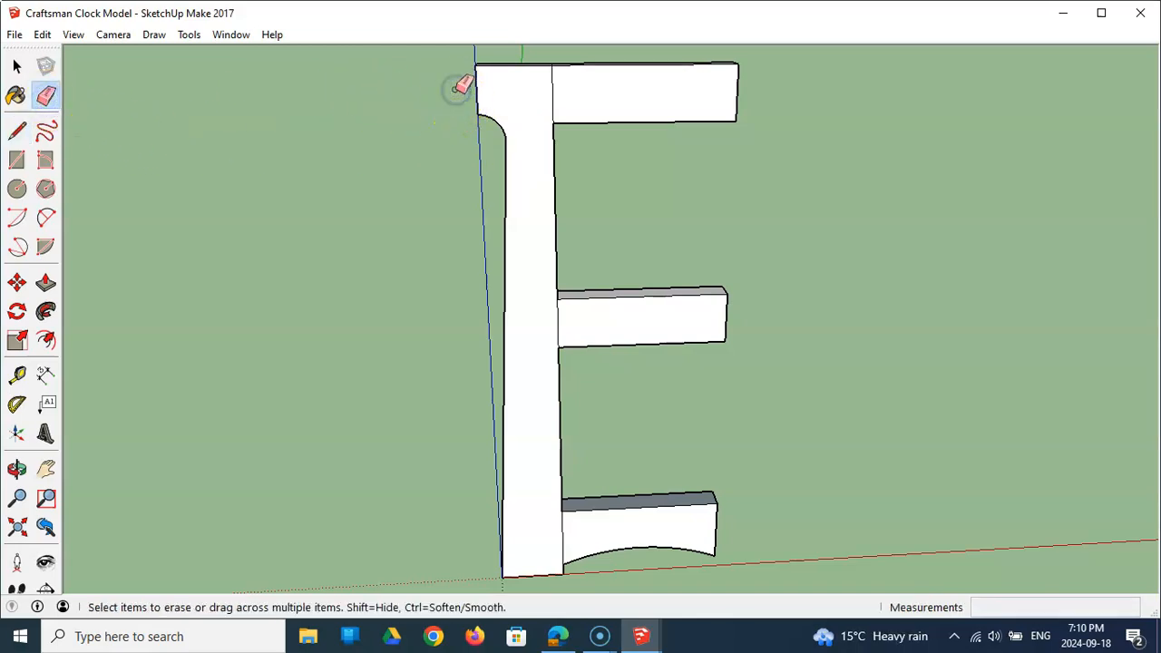
Step: Copy the whole upright without its rails and paste the copy on the red axis beyond the rails' free ends
{"action": "left_click", "coordinate": [18, 65]}
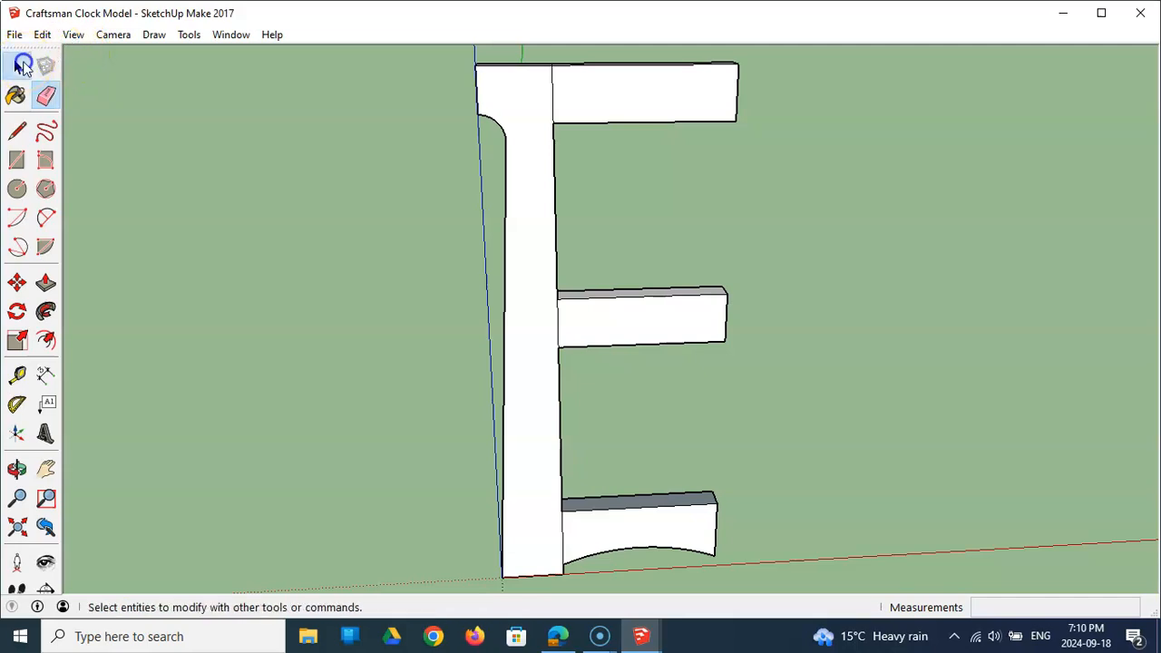
{"action": "scroll", "coordinate": [387, 134], "scroll_direction": "down", "scroll_amount": 1}
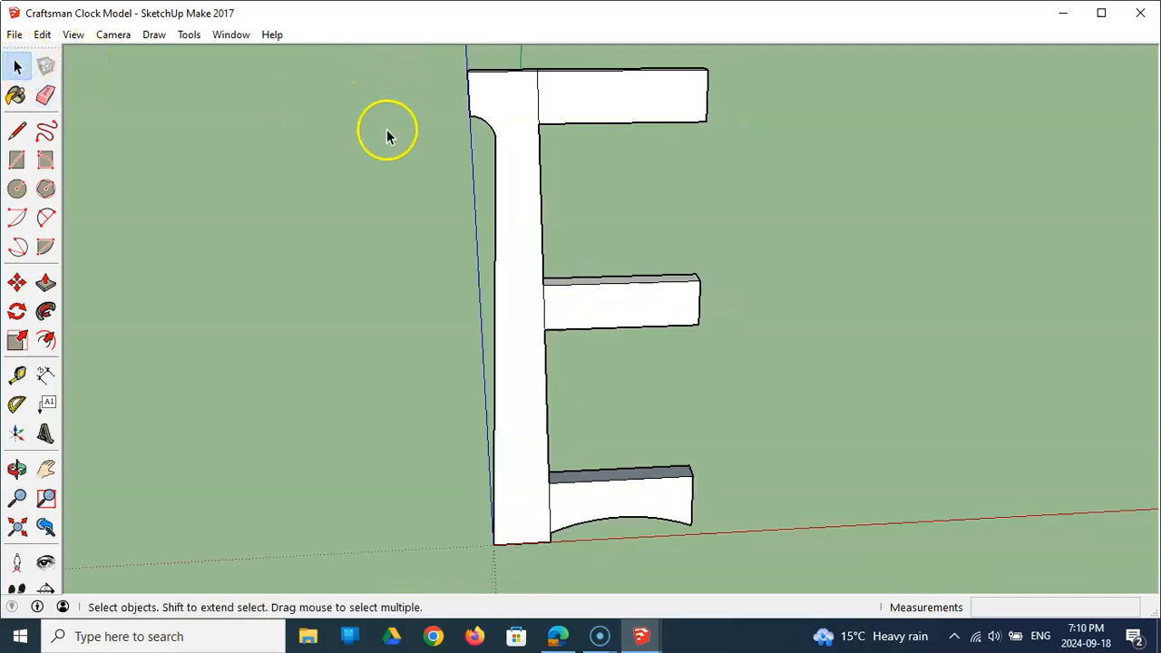
{"action": "mouse_move", "coordinate": [475, 169]}
{"action": "middle_mouse_down"}
{"action": "mouse_move", "coordinate": [305, 163]}
{"action": "mouse_move", "coordinate": [435, 177]}
{"action": "mouse_move", "coordinate": [371, 174]}
{"action": "mouse_move", "coordinate": [477, 169]}
{"action": "middle_mouse_up"}
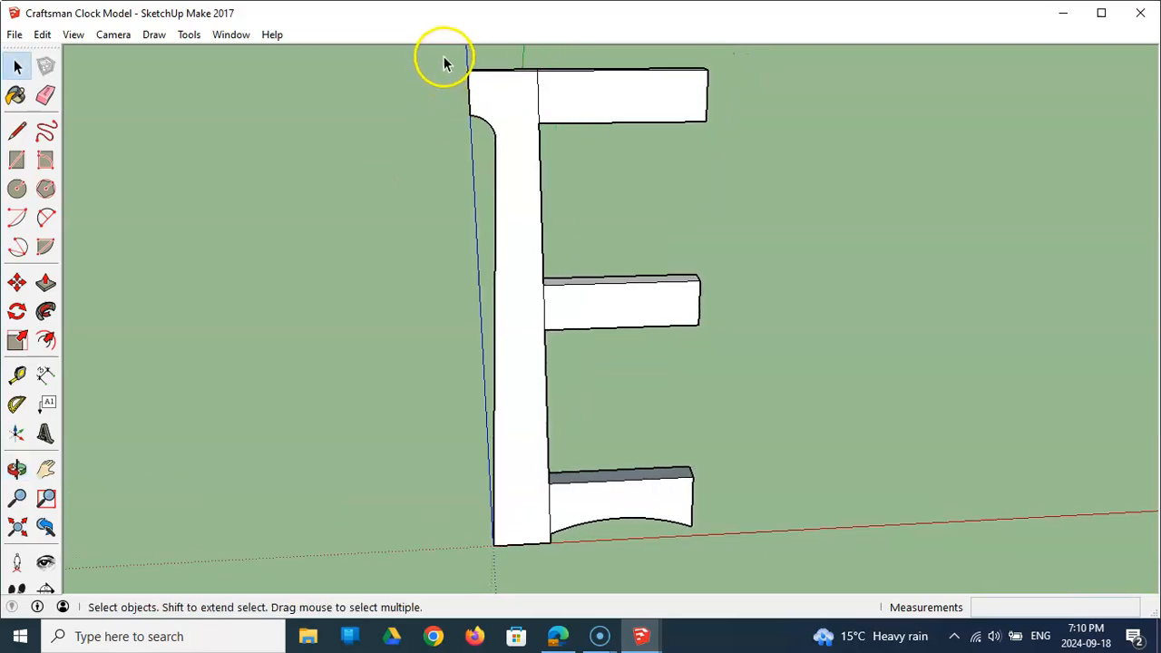
{"action": "left_click_drag", "start_coordinate": [446, 55], "coordinate": [572, 561]}
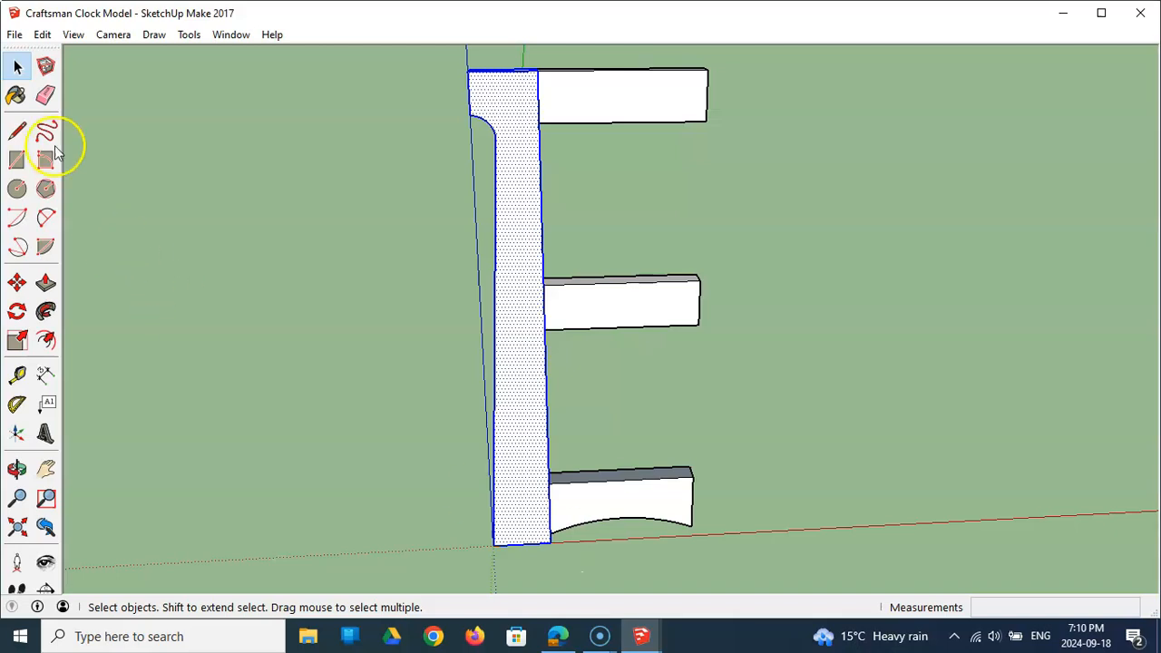
{"action": "left_click", "coordinate": [44, 35]}
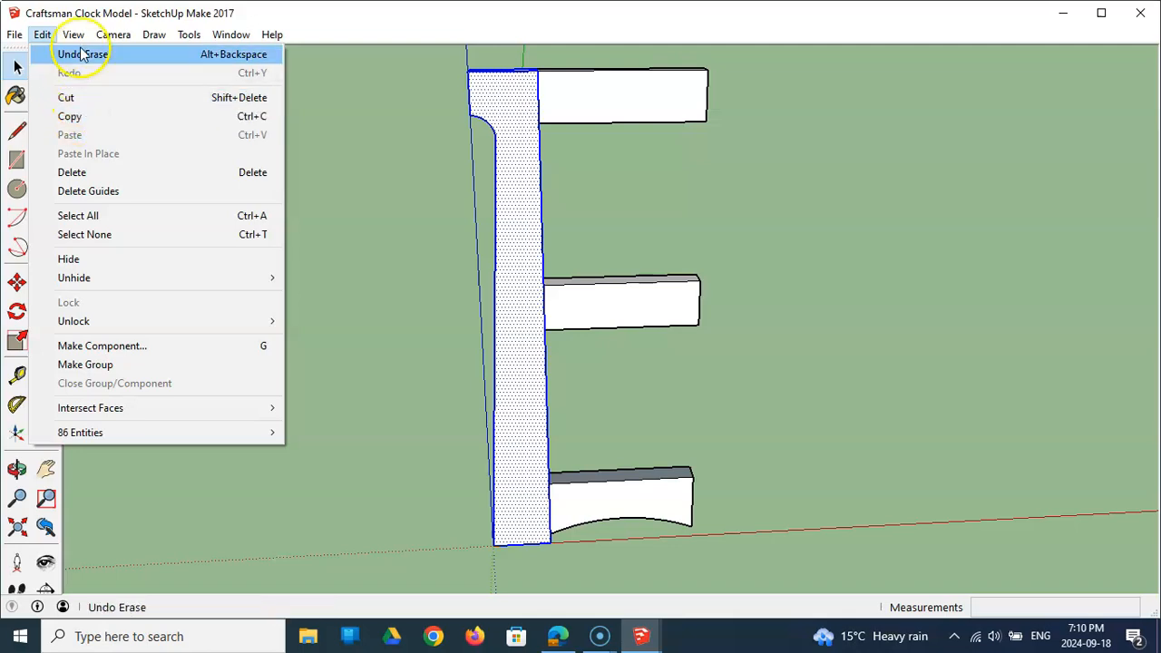
{"action": "left_click", "coordinate": [42, 36]}
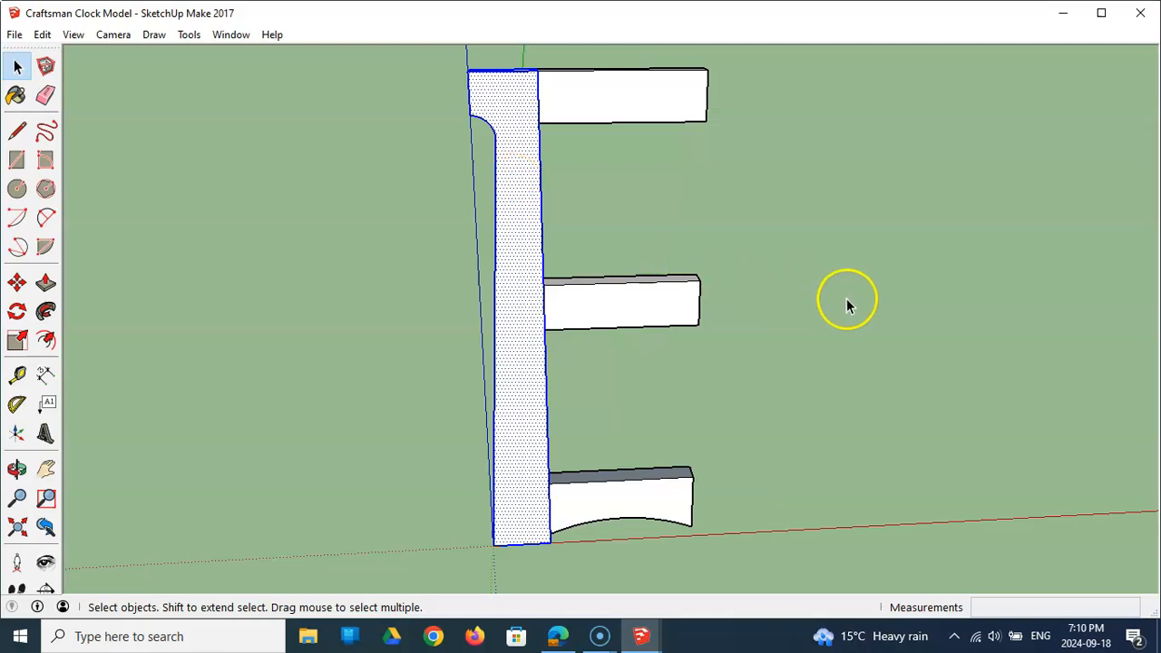
{"action": "key", "text": "ctrl+v"}
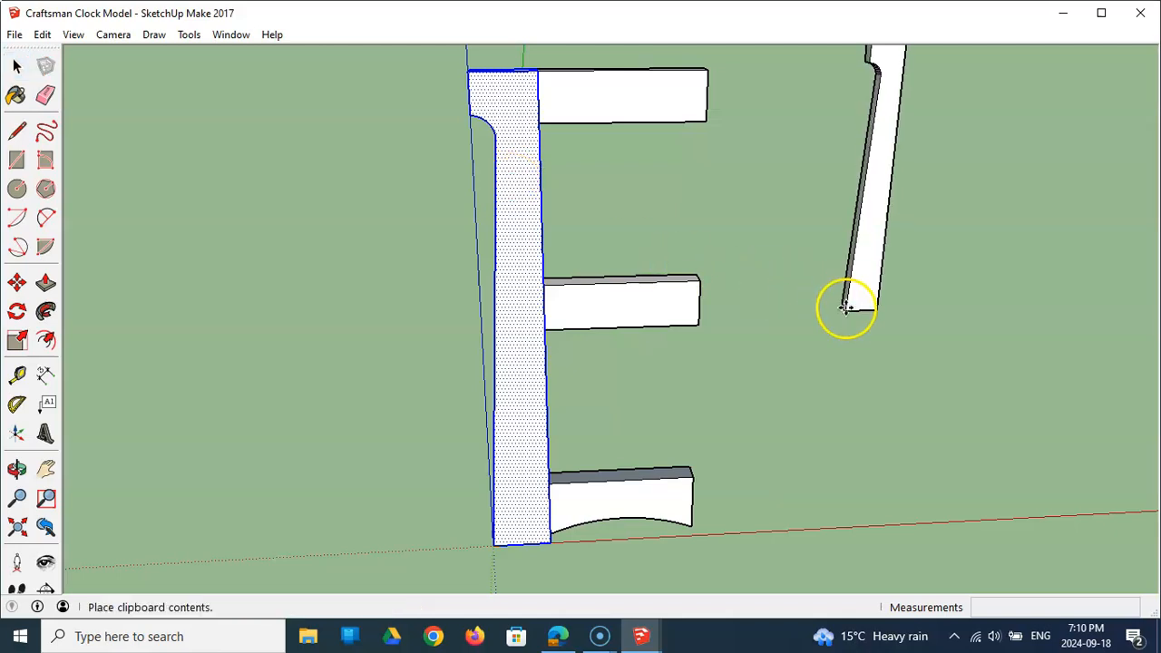
{"action": "left_click", "coordinate": [845, 526]}
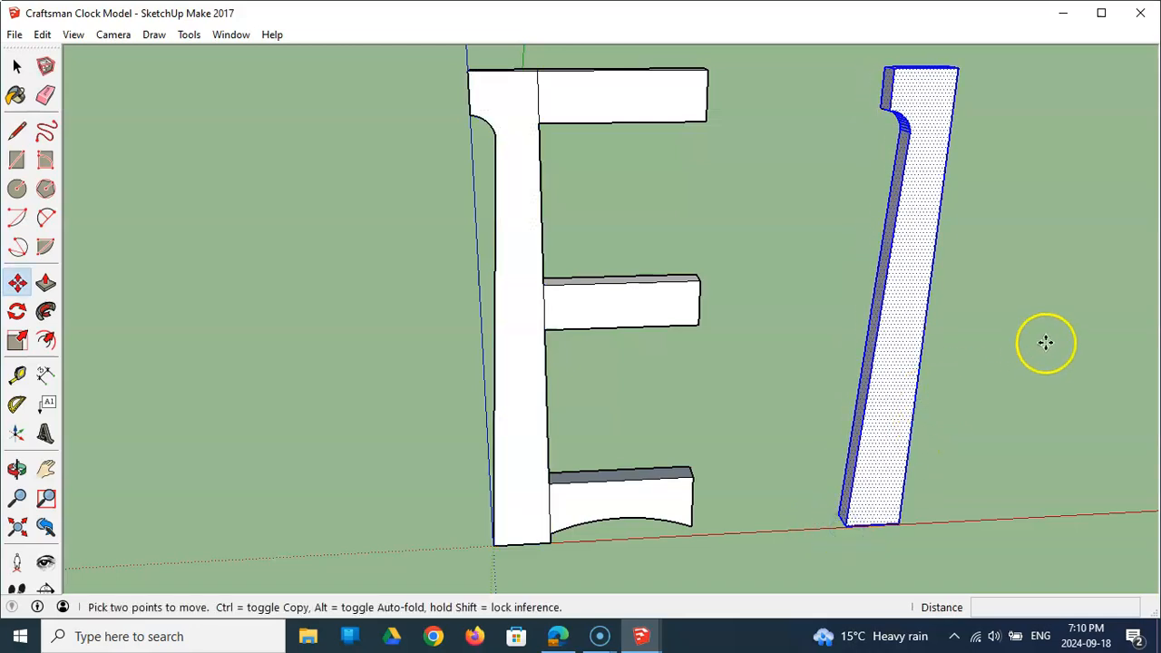
Step: Erase the leftover rail outlines from the side face of the copied upright
{"action": "left_click", "coordinate": [18, 66]}
{"action": "left_click", "coordinate": [802, 248]}
{"action": "middle_click_drag", "start_coordinate": [1042, 254], "coordinate": [806, 233]}
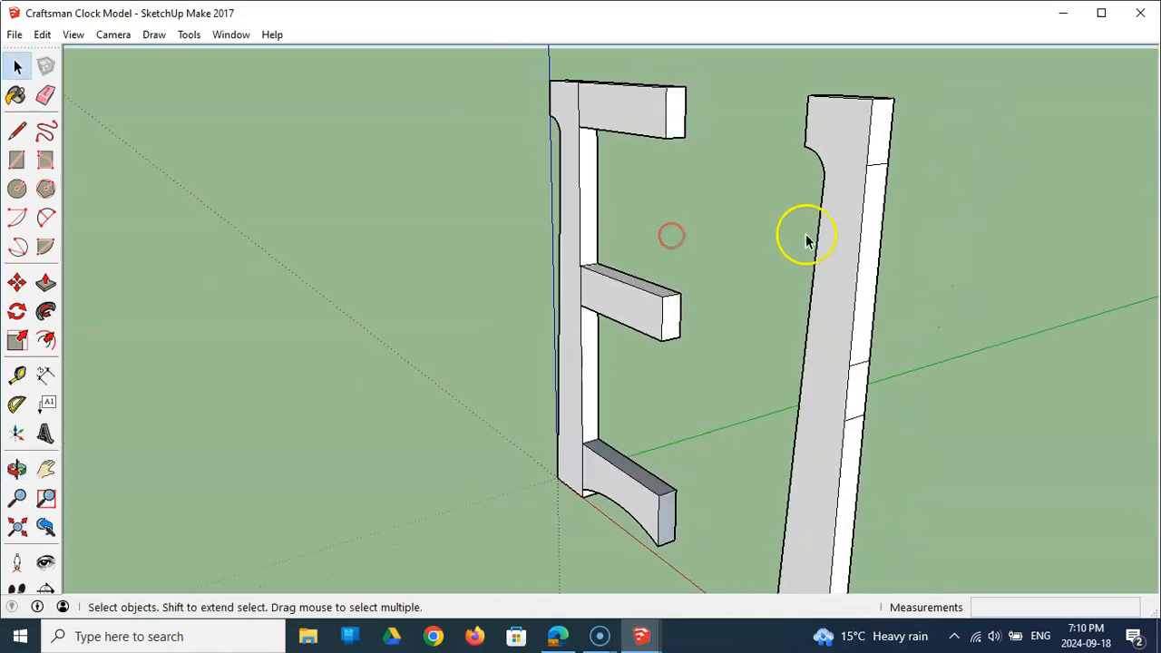
{"action": "left_click", "coordinate": [45, 95]}
{"action": "left_click", "coordinate": [879, 162]}
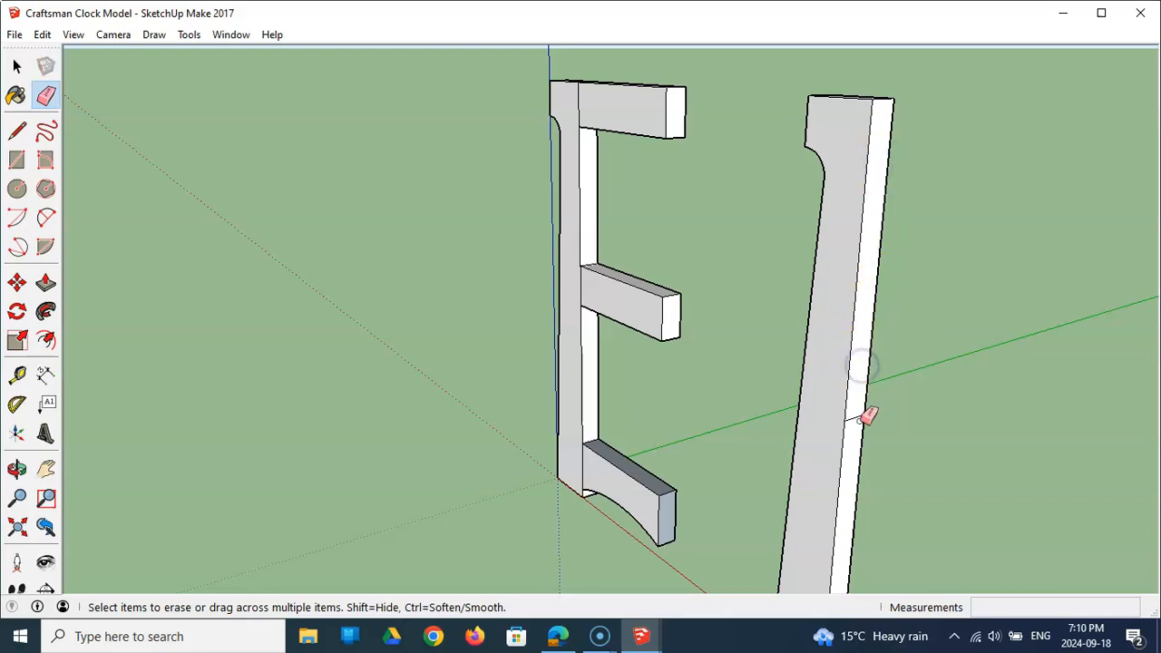
{"action": "scroll", "coordinate": [856, 416], "scroll_direction": "down", "scroll_amount": 3}
{"action": "scroll", "coordinate": [843, 578], "scroll_direction": "up", "scroll_amount": 2}
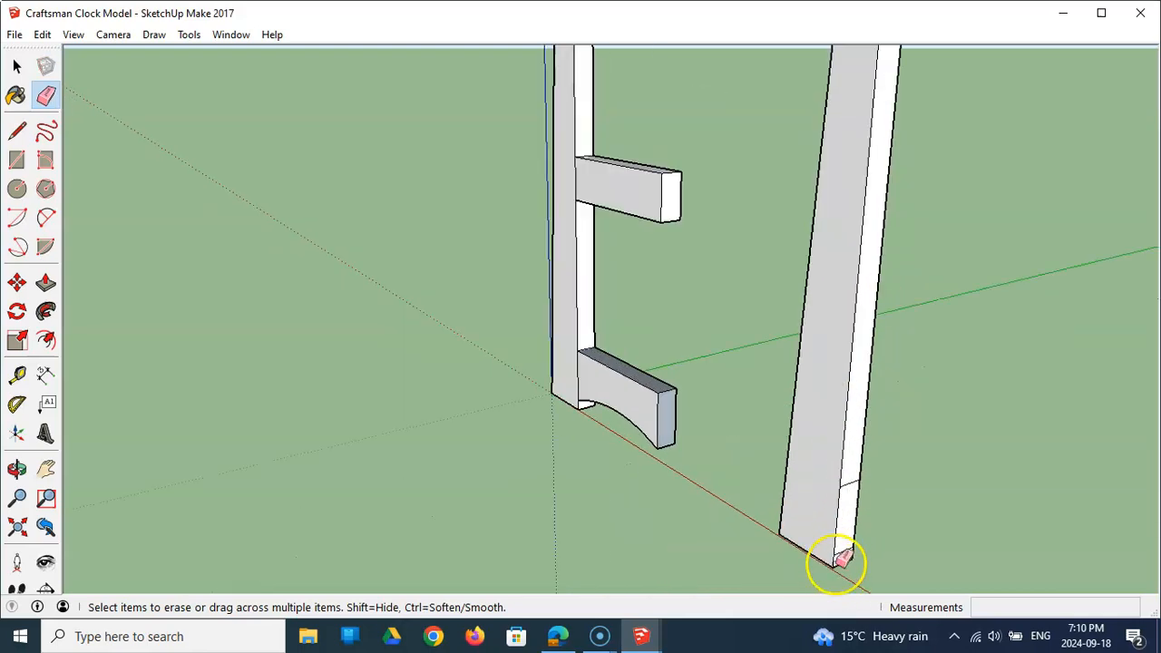
{"action": "left_click", "coordinate": [855, 483]}
{"action": "scroll", "coordinate": [773, 318], "scroll_direction": "down", "scroll_amount": 2}
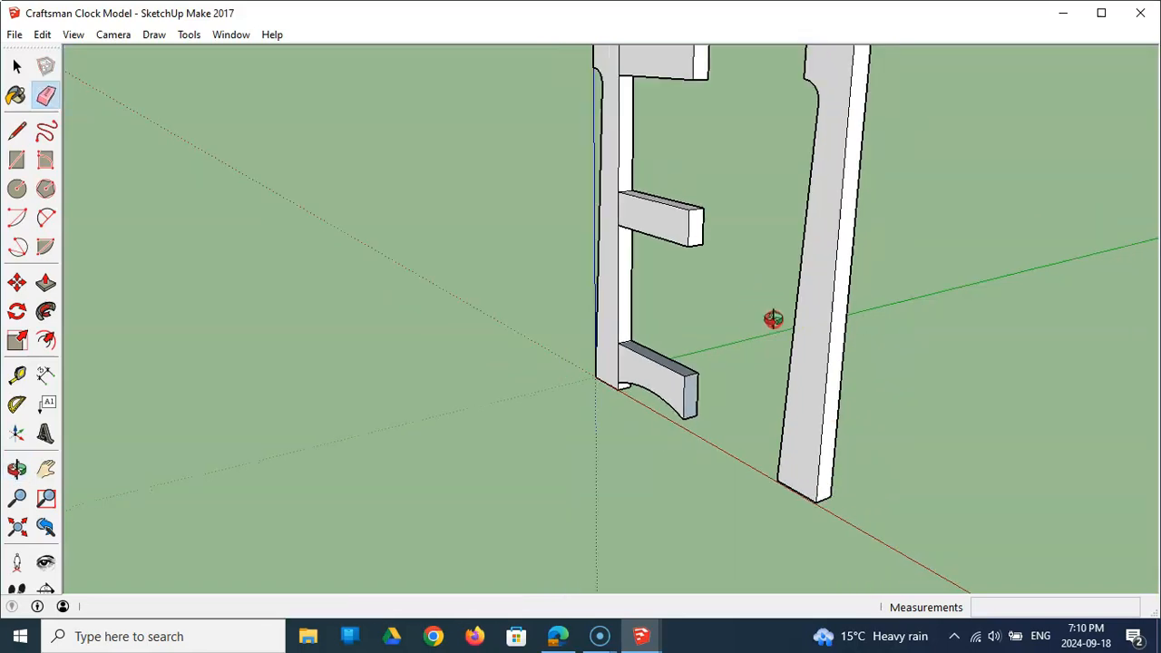
Step: Make the whole copied upright, standing apart on the red axis, into a group
{"action": "middle_click_drag", "start_coordinate": [709, 303], "coordinate": [836, 340]}
{"action": "middle_click_drag", "start_coordinate": [733, 303], "coordinate": [779, 312]}
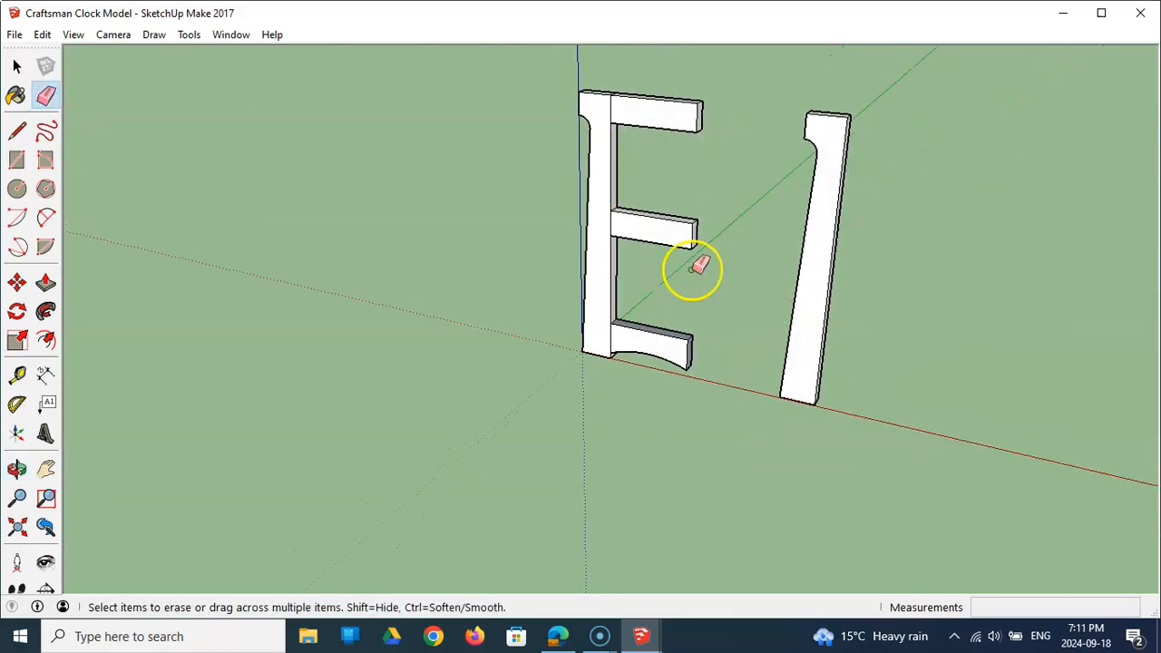
{"action": "middle_click_drag", "start_coordinate": [698, 265], "coordinate": [816, 212]}
{"action": "left_click", "coordinate": [20, 67]}
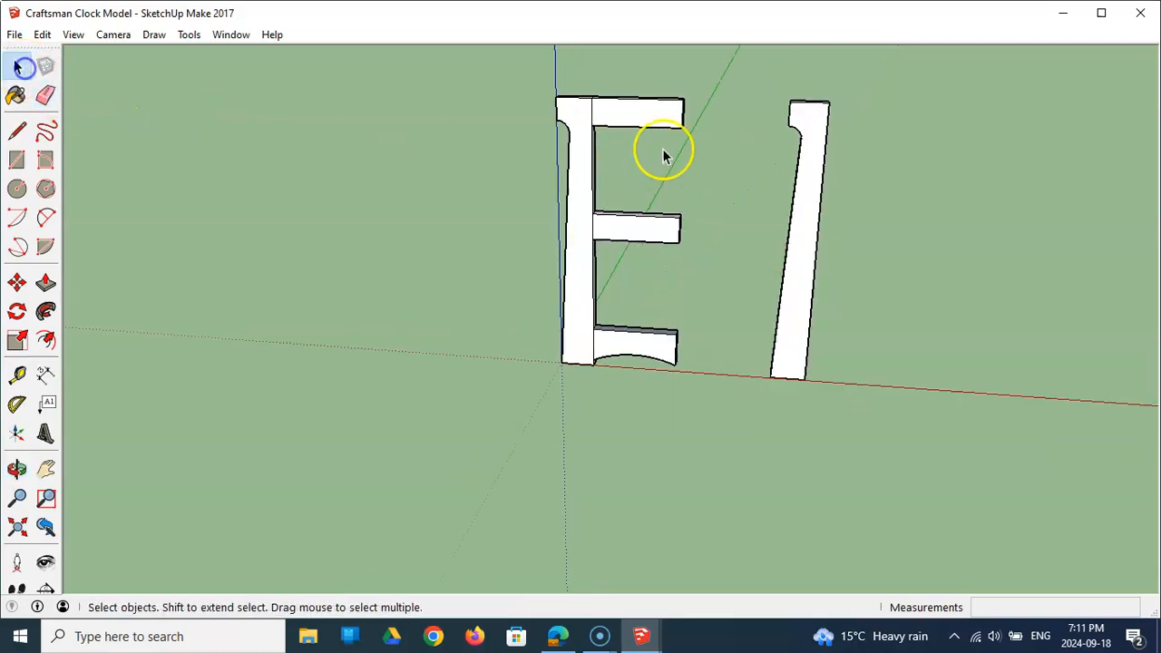
{"action": "left_click_drag", "start_coordinate": [728, 78], "coordinate": [873, 438]}
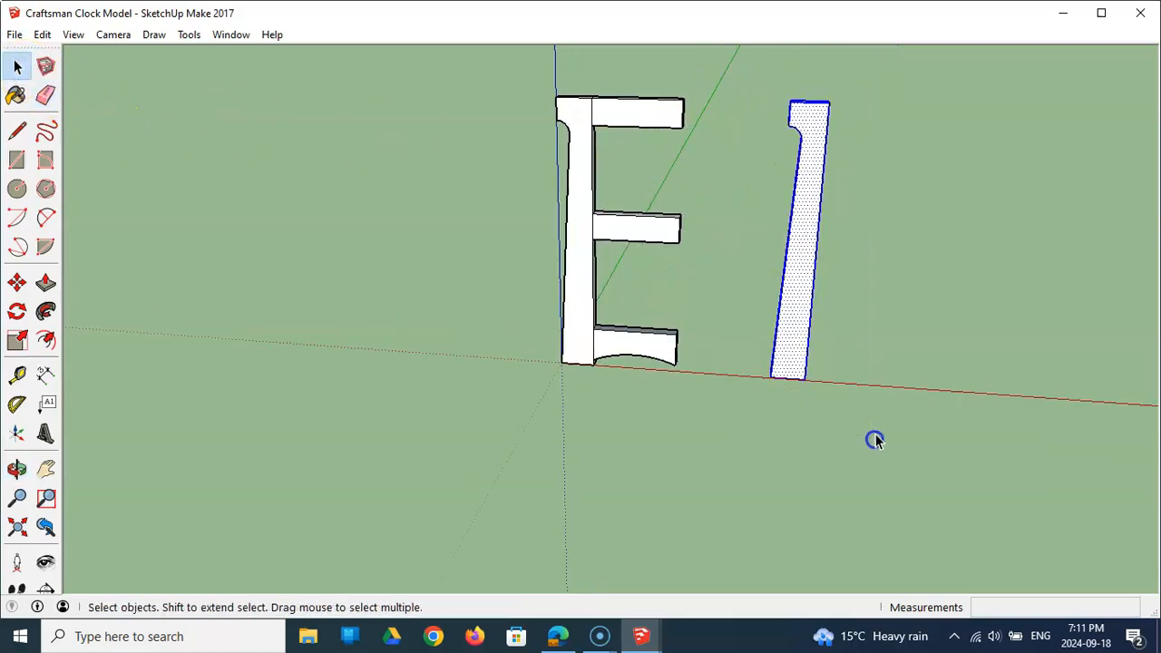
{"action": "right_click", "coordinate": [789, 327]}
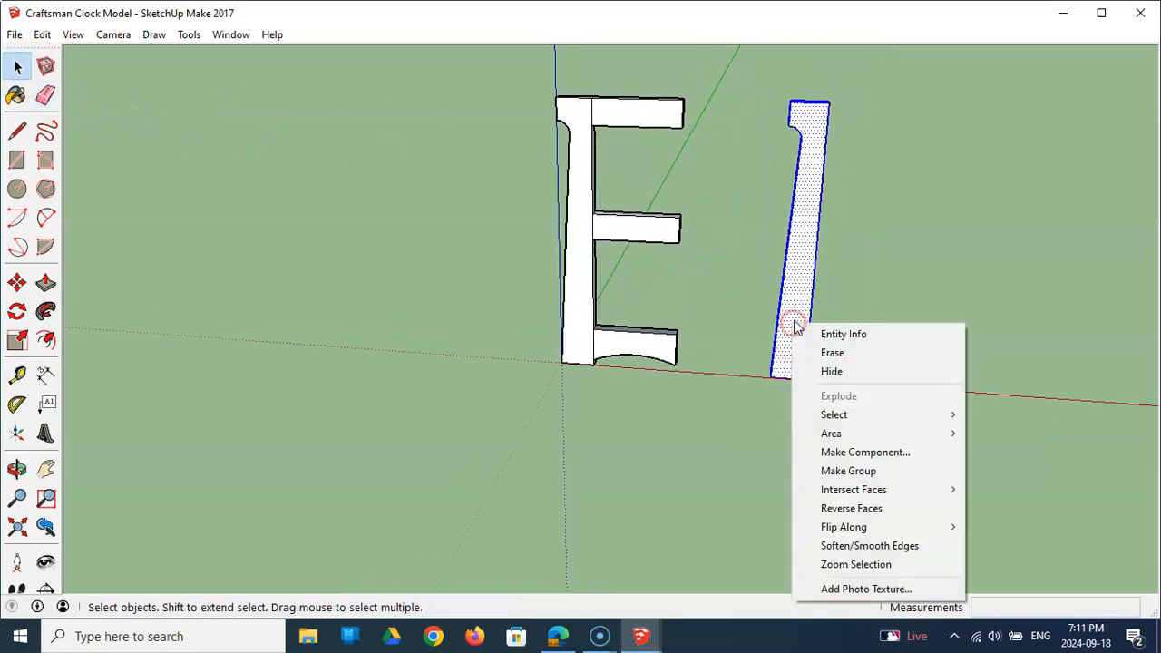
{"action": "left_click", "coordinate": [848, 471]}
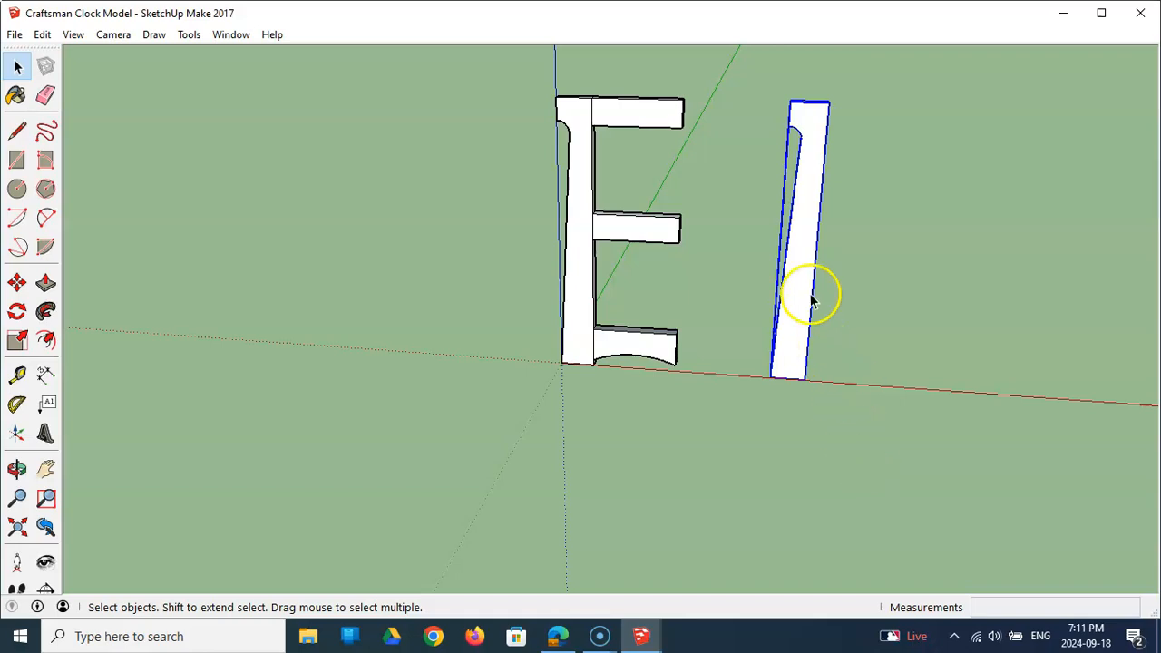
Step: Mirror the grouped upright by flipping it along the group's red axis
{"action": "right_click", "coordinate": [802, 265]}
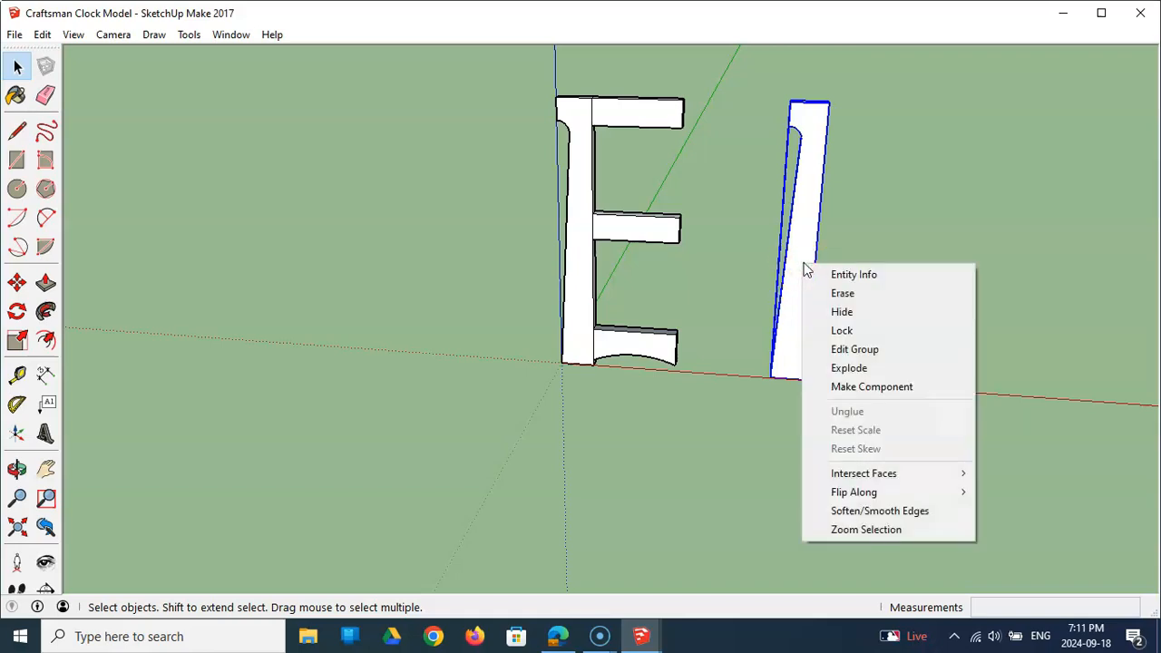
{"action": "mouse_move", "coordinate": [928, 494]}
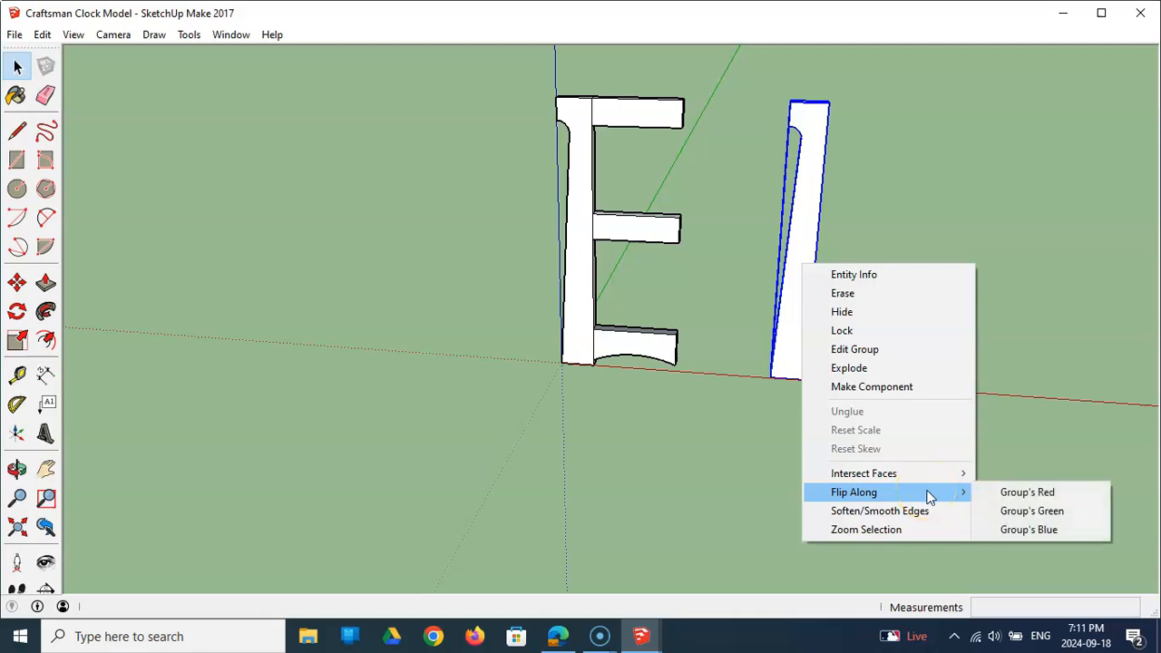
{"action": "left_click", "coordinate": [998, 494]}
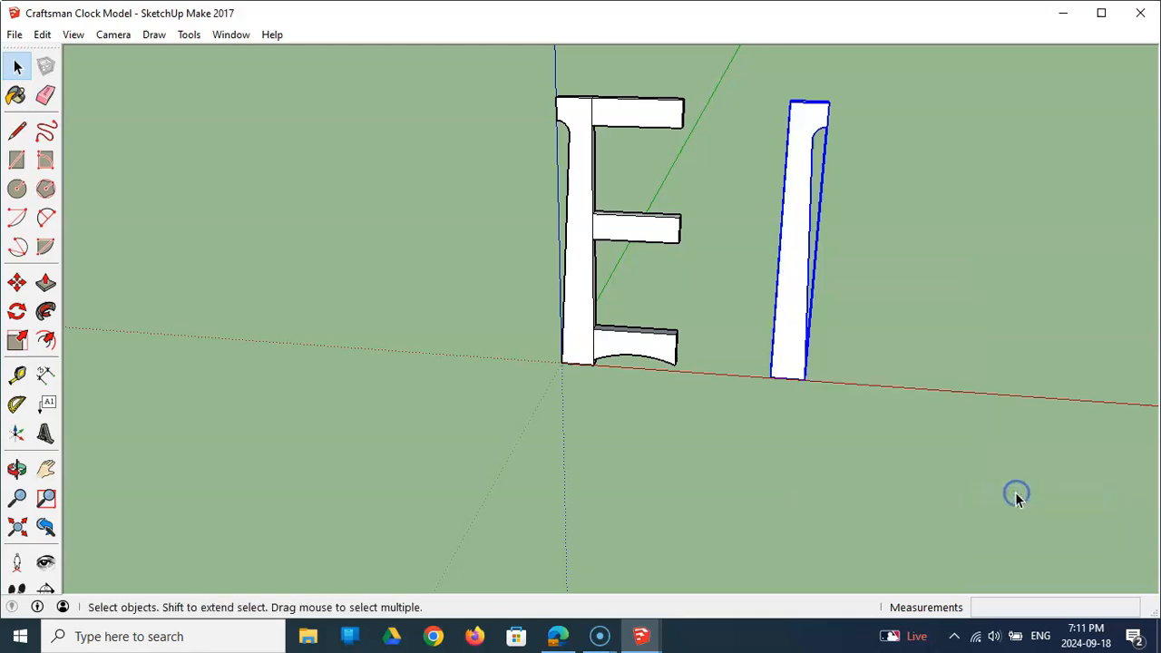
{"action": "left_click", "coordinate": [722, 458]}
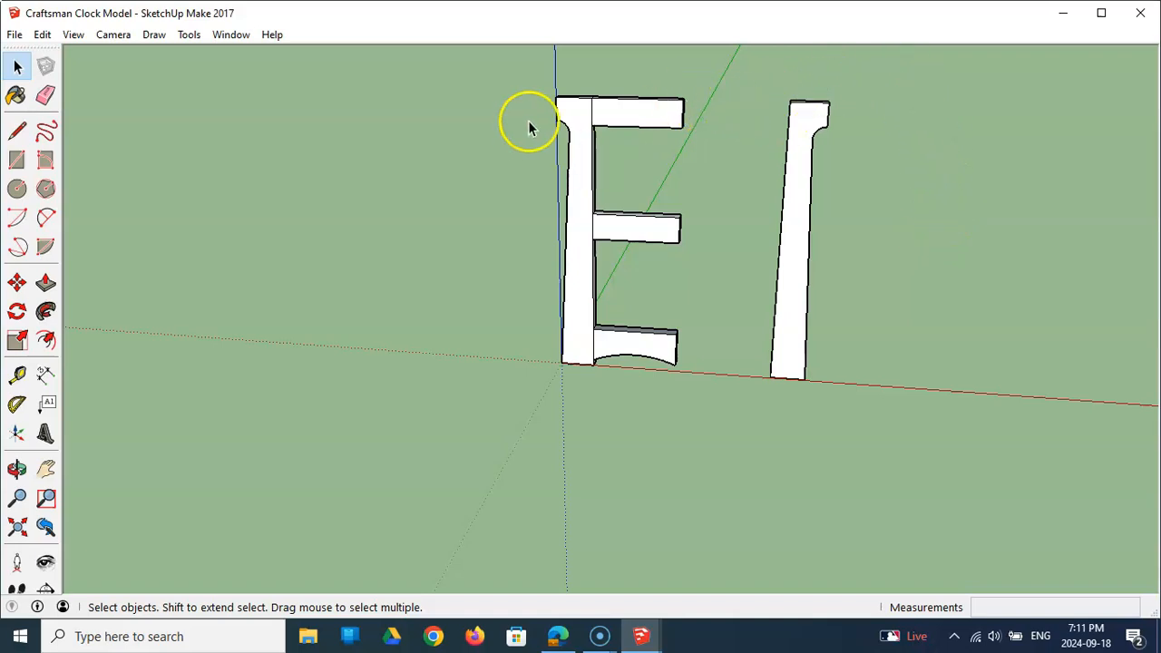
Step: Move the mirrored upright by its upper inner front corner onto the top rail's upper free-end corner, closing the frame
{"action": "scroll", "coordinate": [617, 70], "scroll_direction": "up", "scroll_amount": 3}
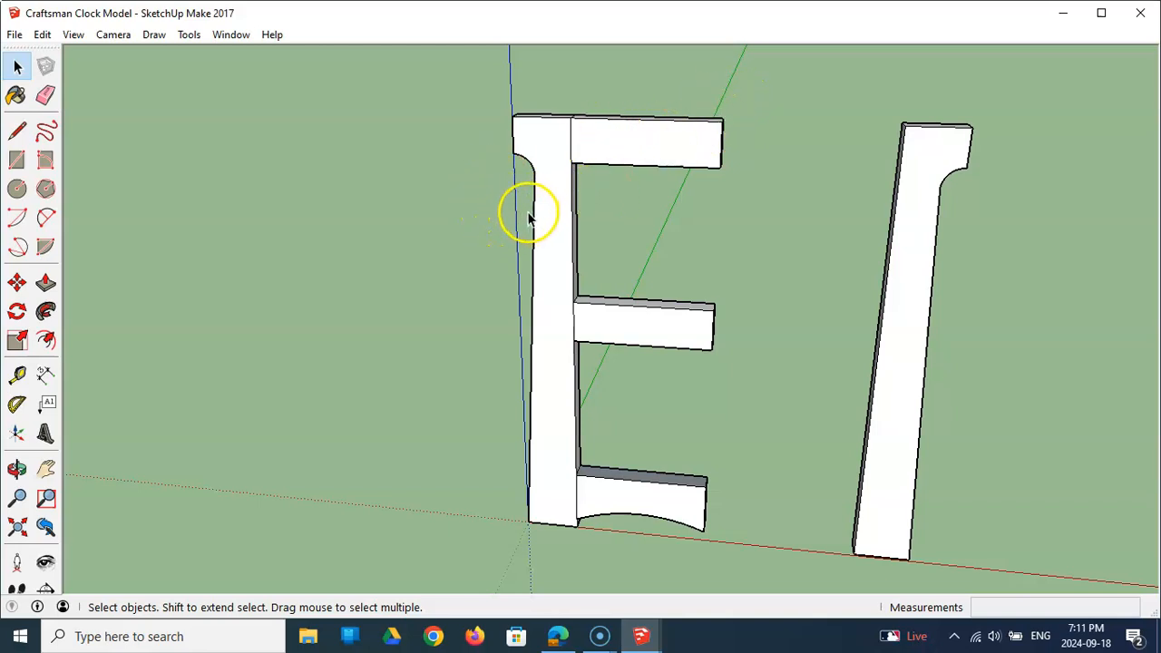
{"action": "left_click", "coordinate": [17, 284]}
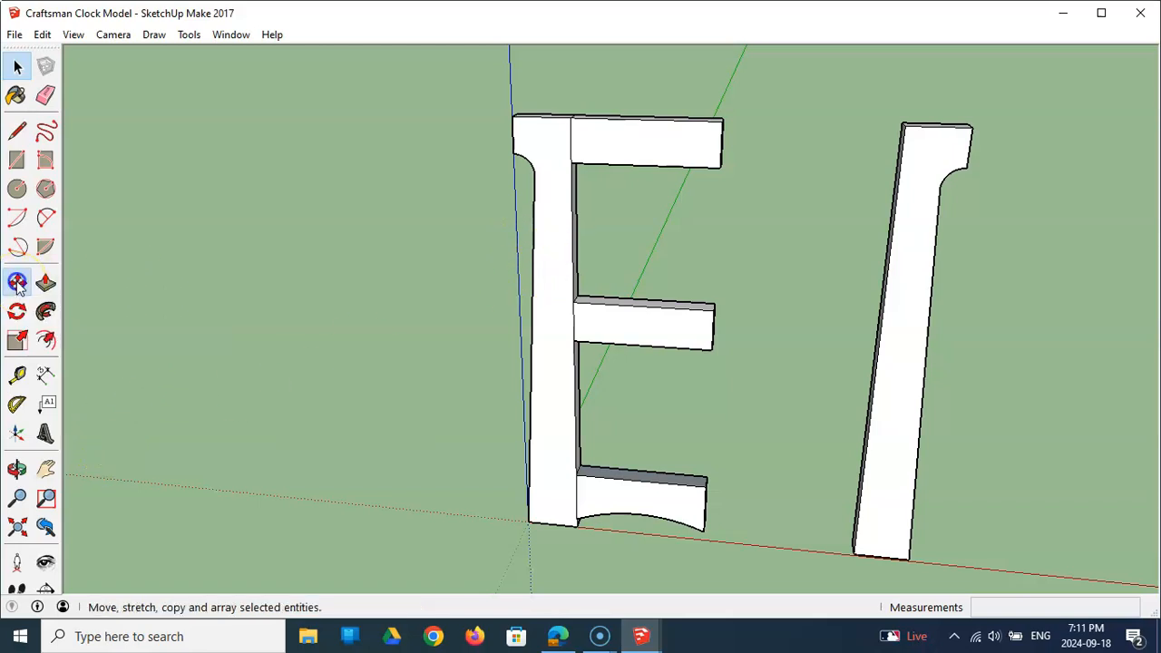
{"action": "left_click", "coordinate": [904, 124]}
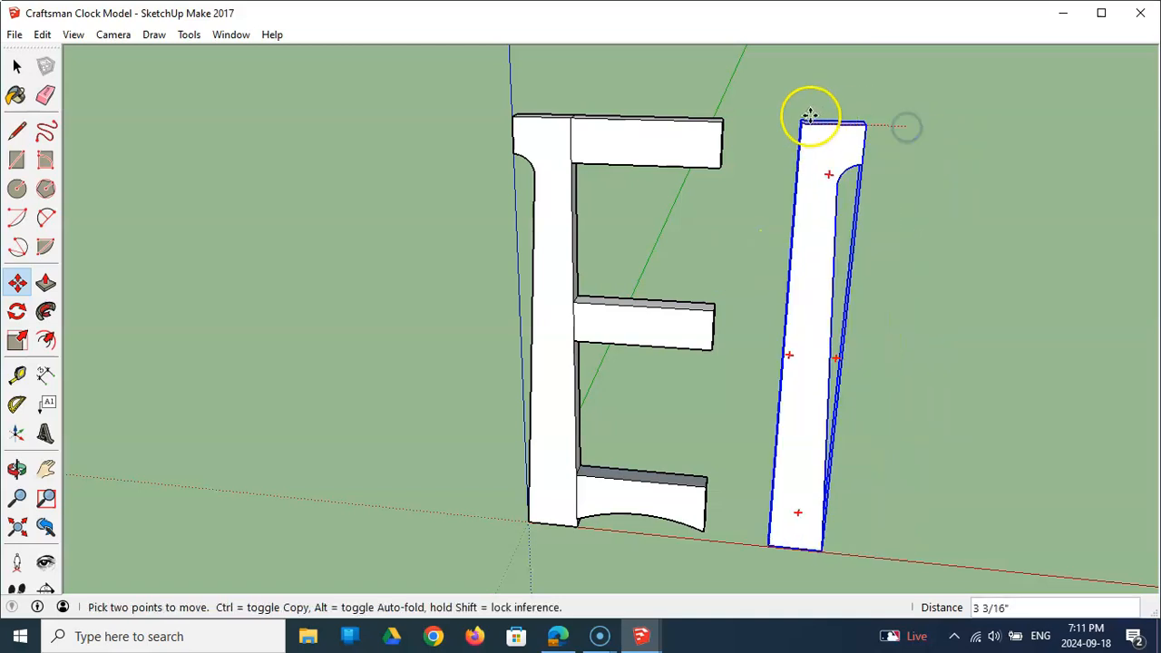
{"action": "left_click", "coordinate": [723, 119]}
{"action": "middle_click_drag", "start_coordinate": [904, 238], "coordinate": [164, 233]}
{"action": "middle_click_drag", "start_coordinate": [666, 145], "coordinate": [921, 188]}
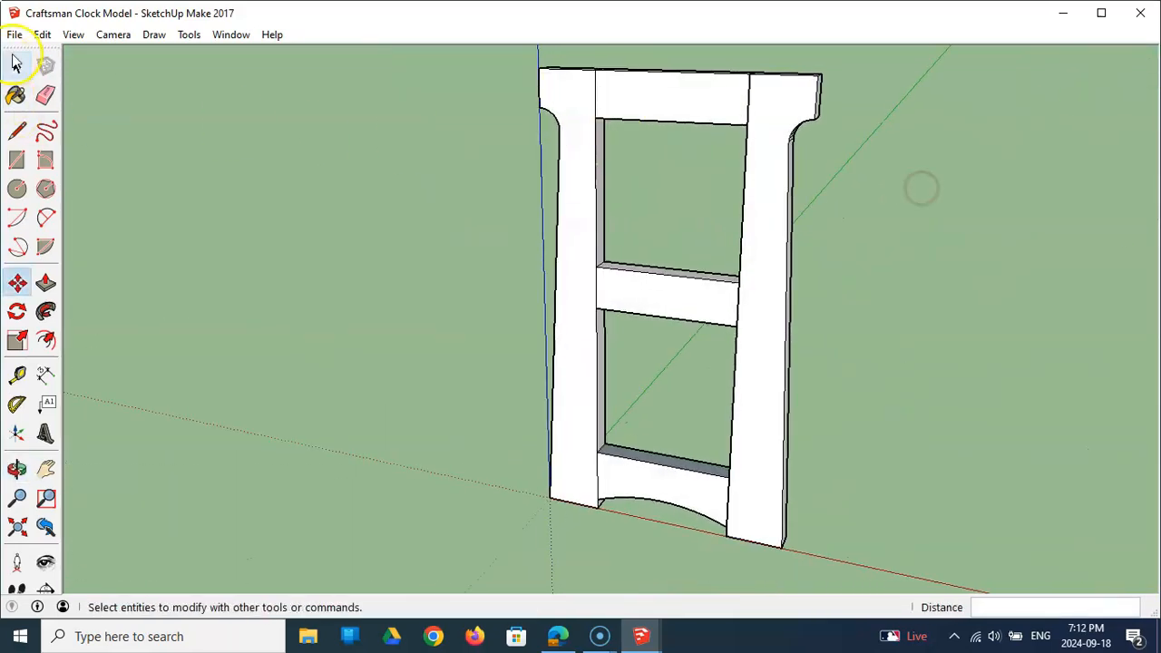
Step: Save the clock model under its existing file name
{"action": "left_click", "coordinate": [16, 35]}
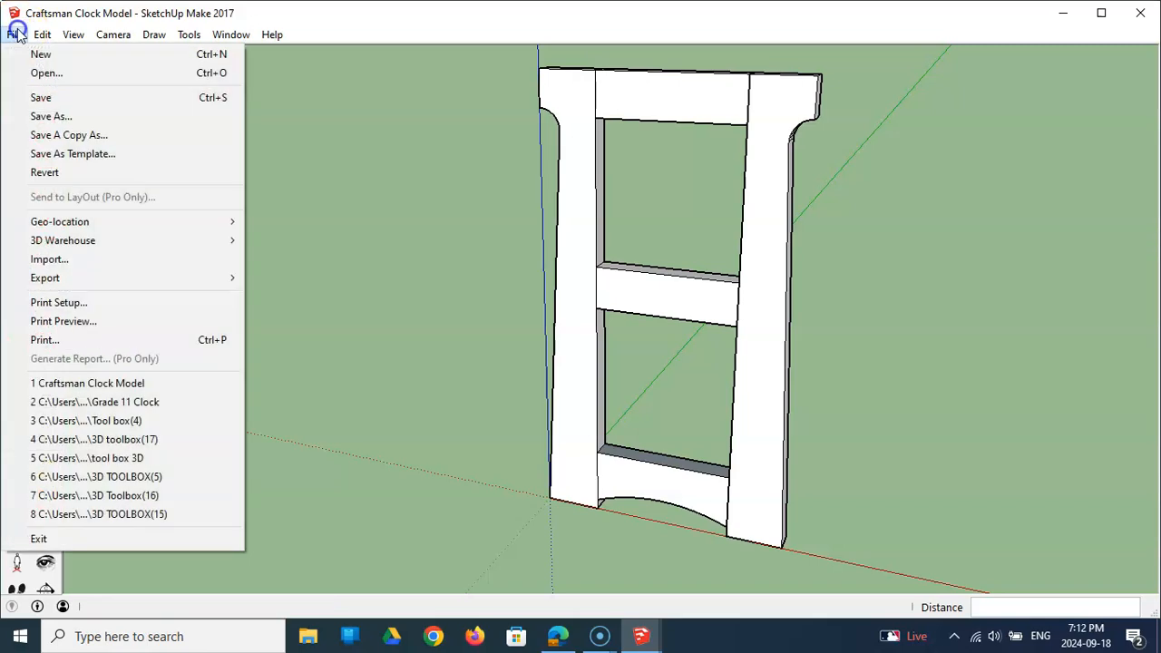
{"action": "left_click", "coordinate": [43, 97]}
{"action": "middle_click_drag", "start_coordinate": [372, 259], "coordinate": [688, 363]}
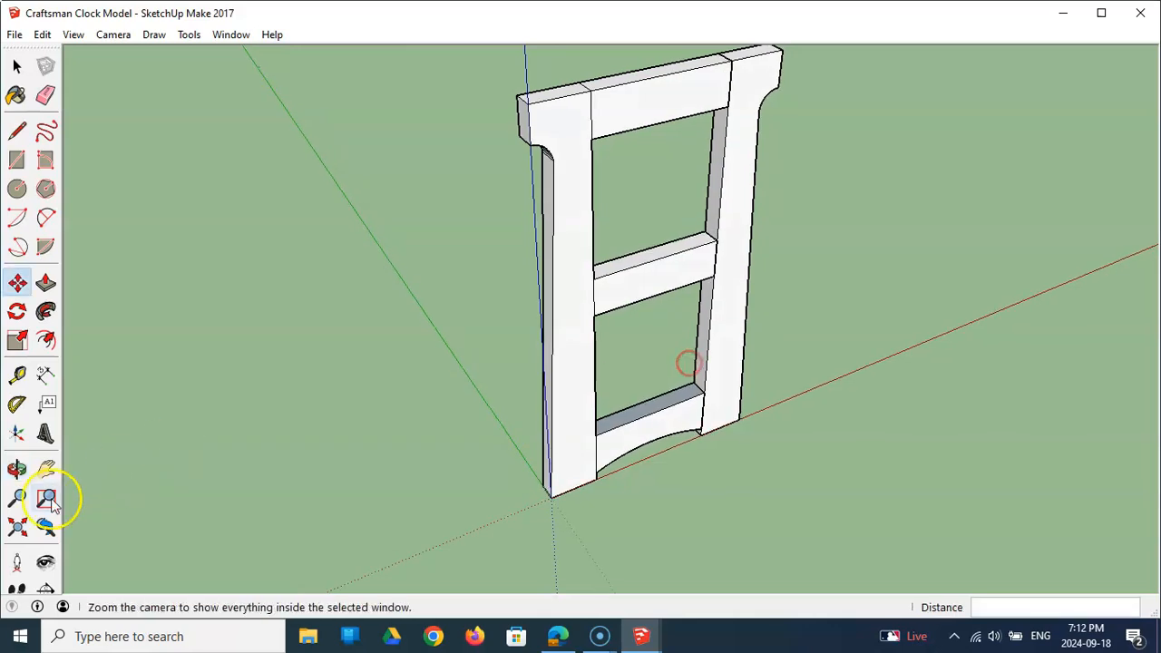
{"action": "left_click", "coordinate": [17, 526]}
{"action": "middle_click_drag", "start_coordinate": [627, 425], "coordinate": [443, 314]}
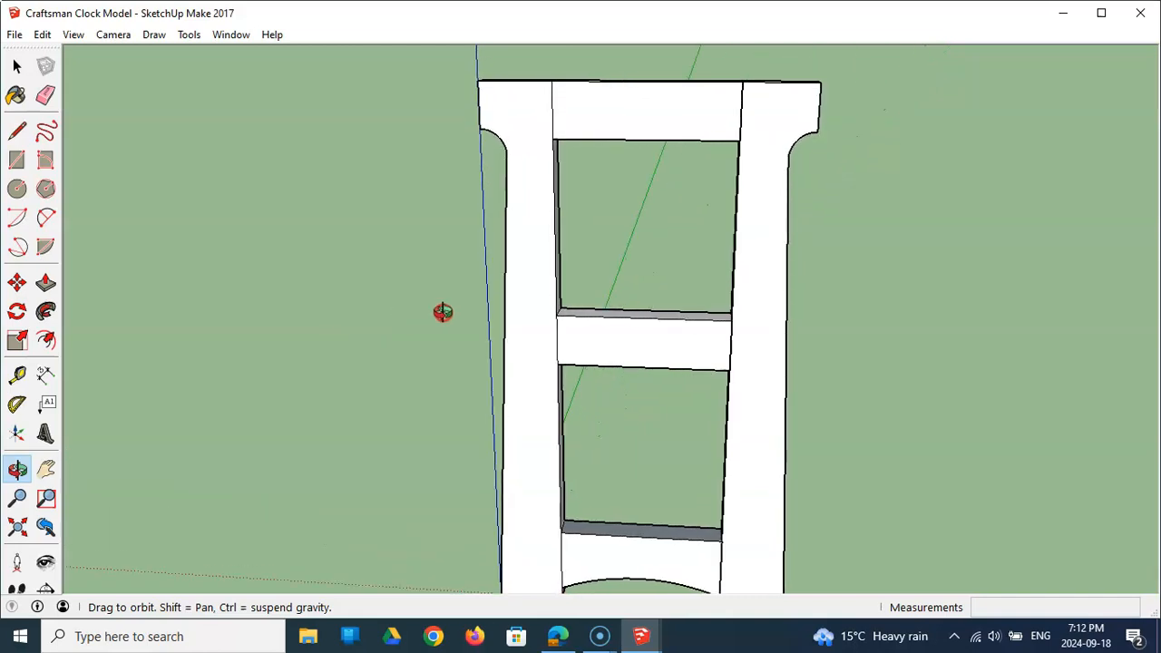
{"action": "scroll", "coordinate": [496, 335], "scroll_direction": "down", "scroll_amount": 4}
{"action": "middle_click_drag", "start_coordinate": [648, 365], "coordinate": [544, 361]}
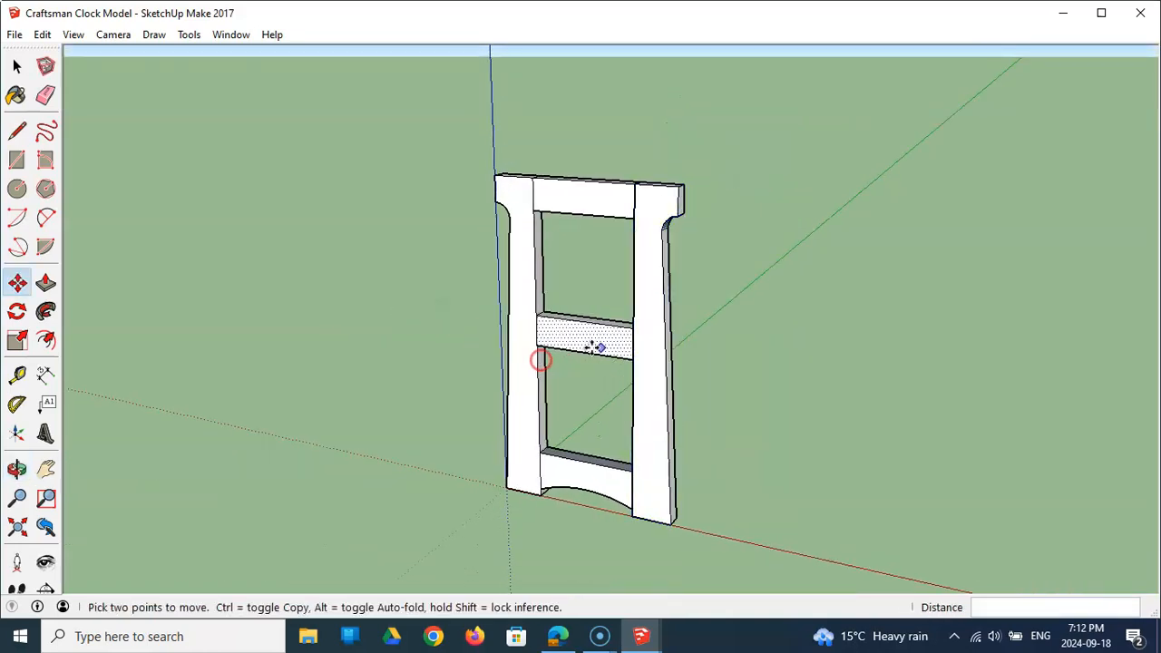
{"action": "left_click", "coordinate": [20, 68]}
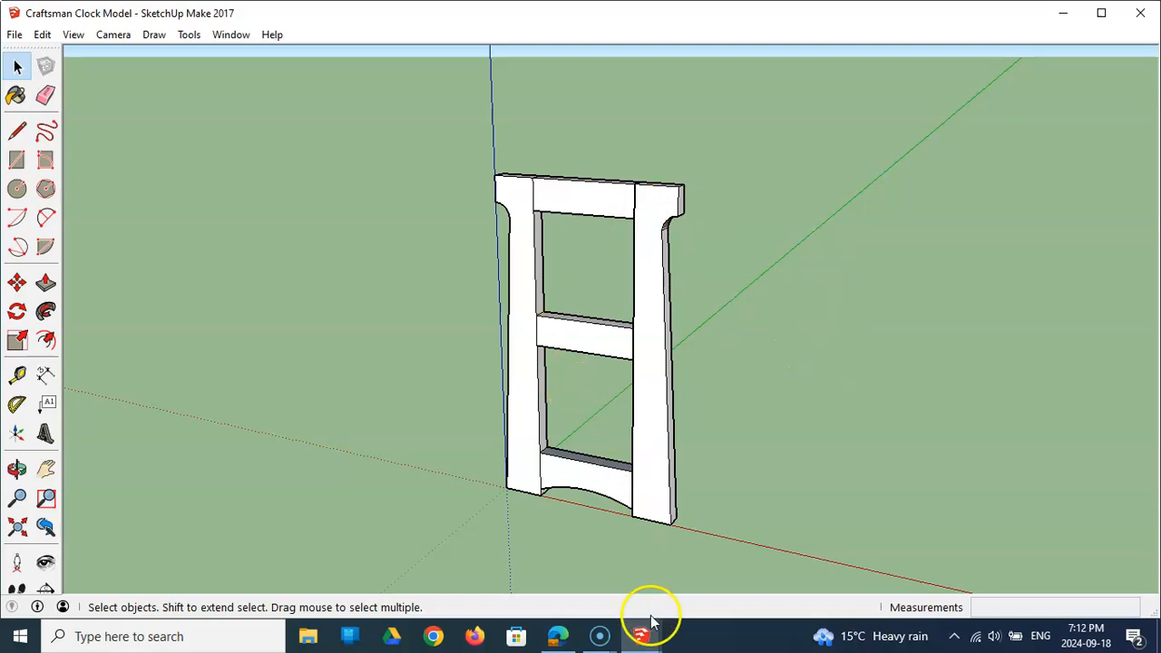
{"action": "mouse_move", "coordinate": [649, 644]}
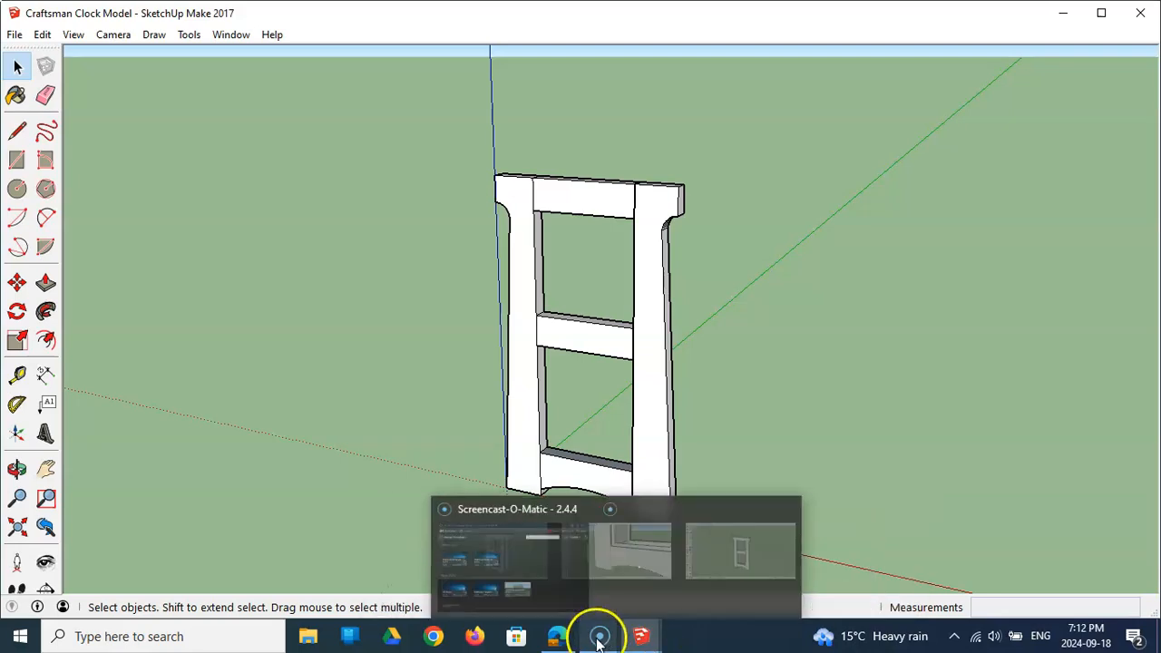